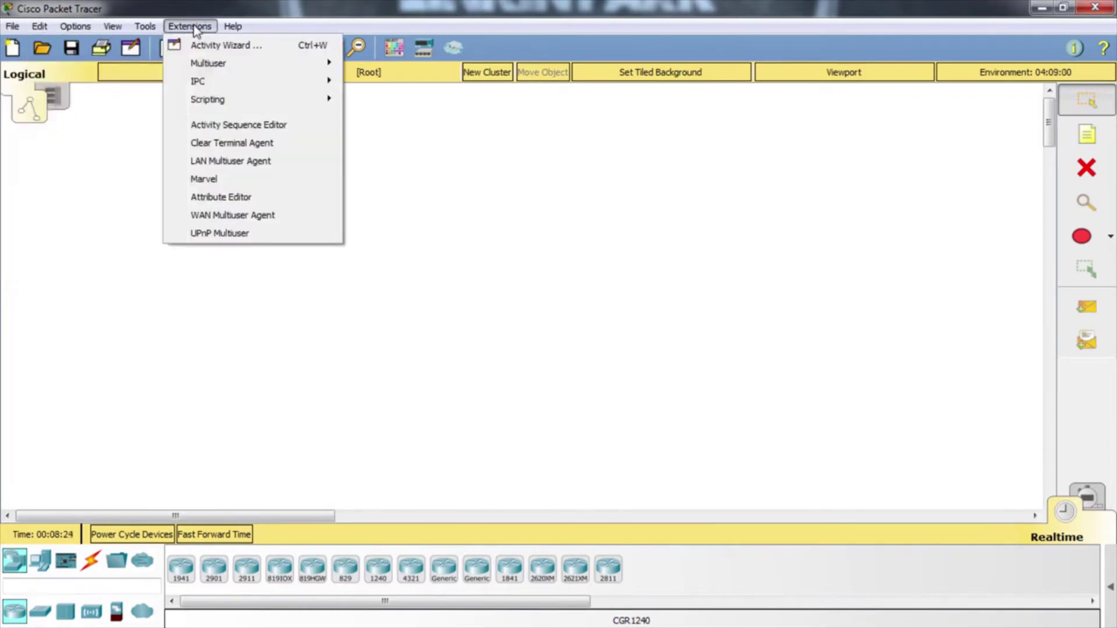
left_click(23, 27)
left_click(26, 27)
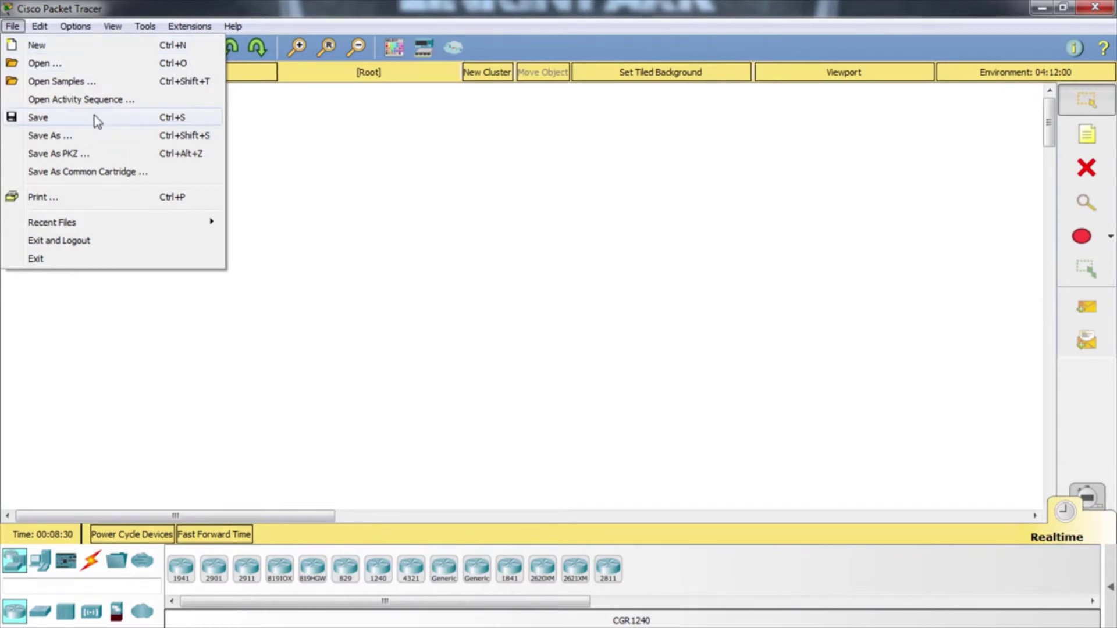
left_click(453, 235)
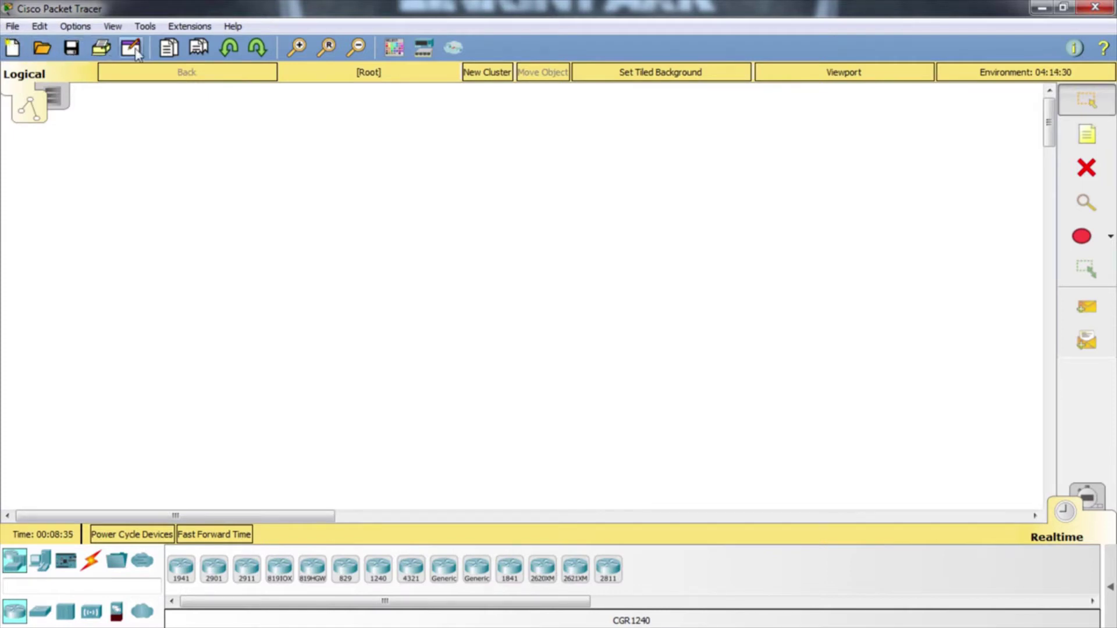
left_click(12, 26)
left_click(13, 26)
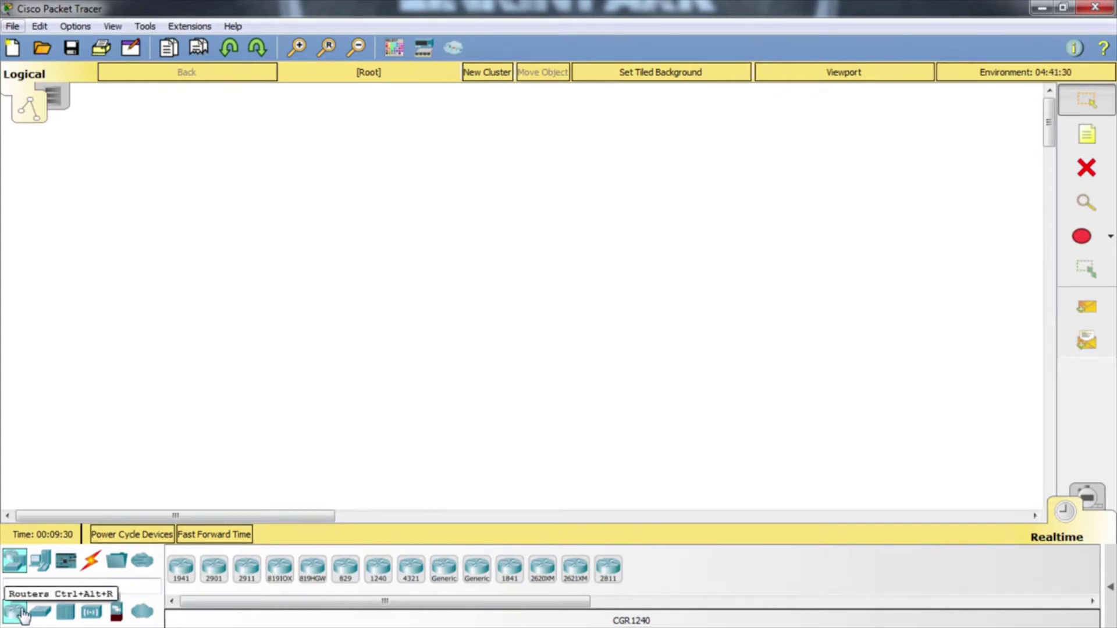
Place an 1841 router near the middle of the workspace and a 2960 switch to its lower left.
left_click(510, 567)
left_click(438, 265)
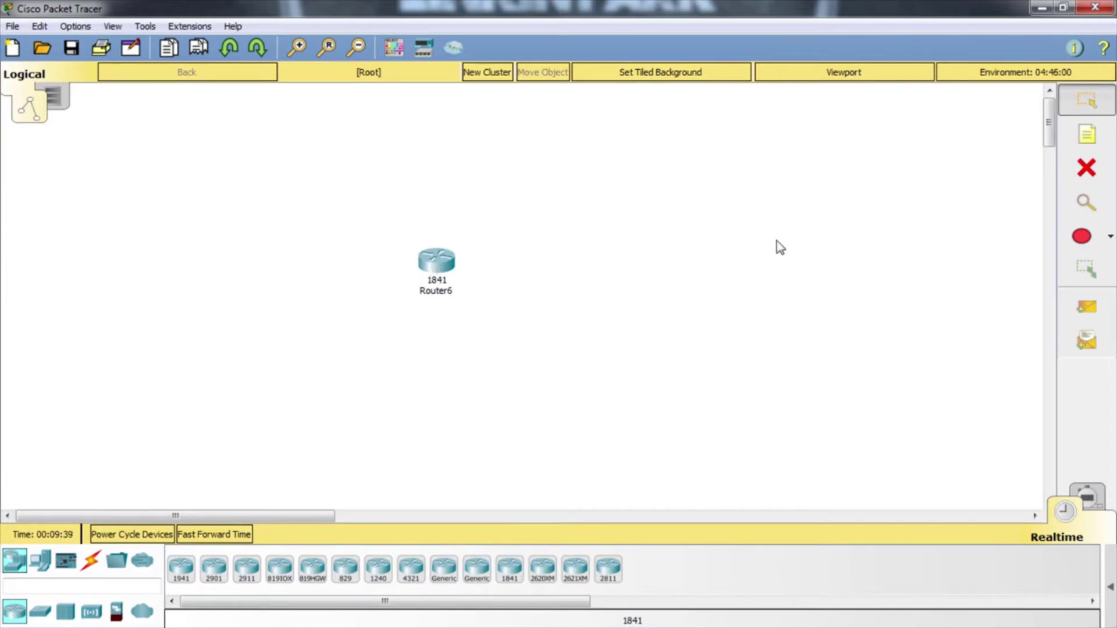
left_click(40, 611)
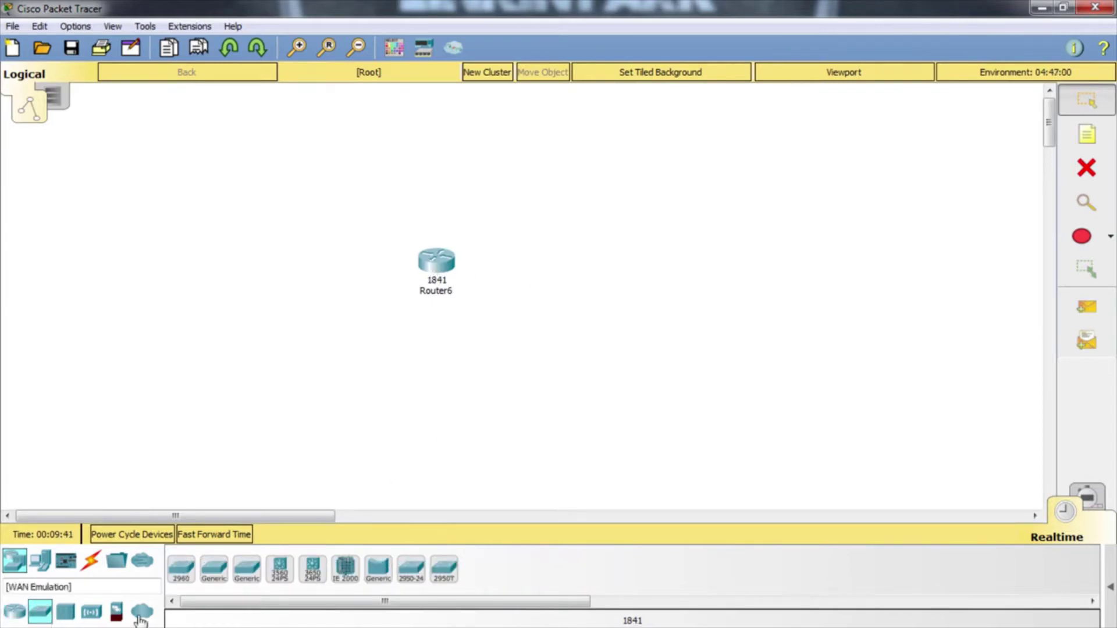
left_click(183, 569)
left_click(239, 357)
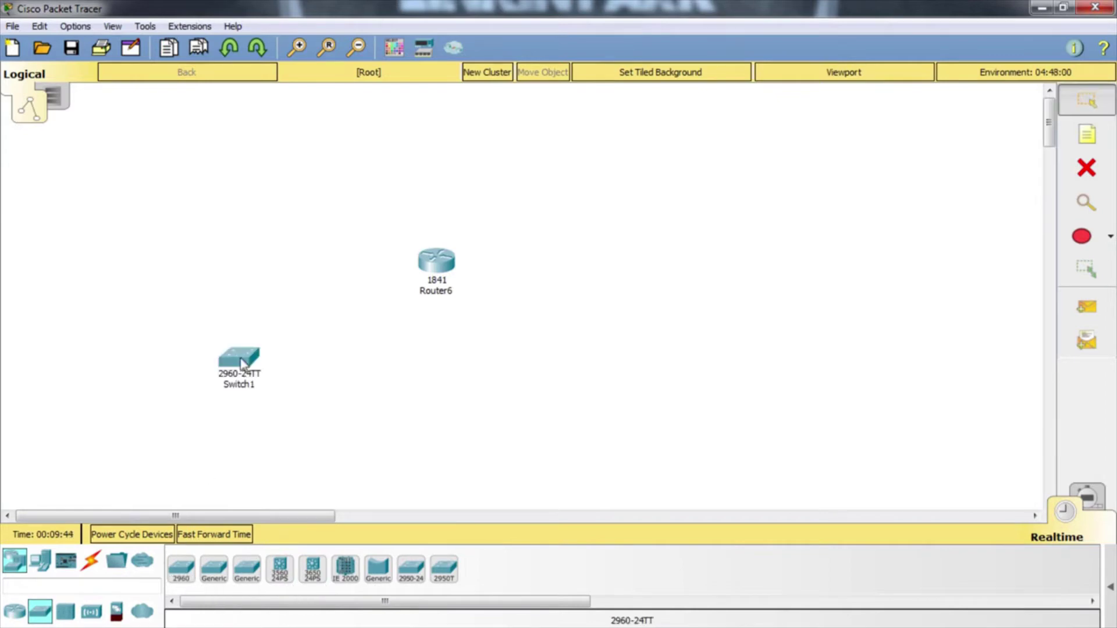
Add a generic Switch-PT and reposition it to the lower right of the router.
left_click(211, 573)
left_click(356, 325)
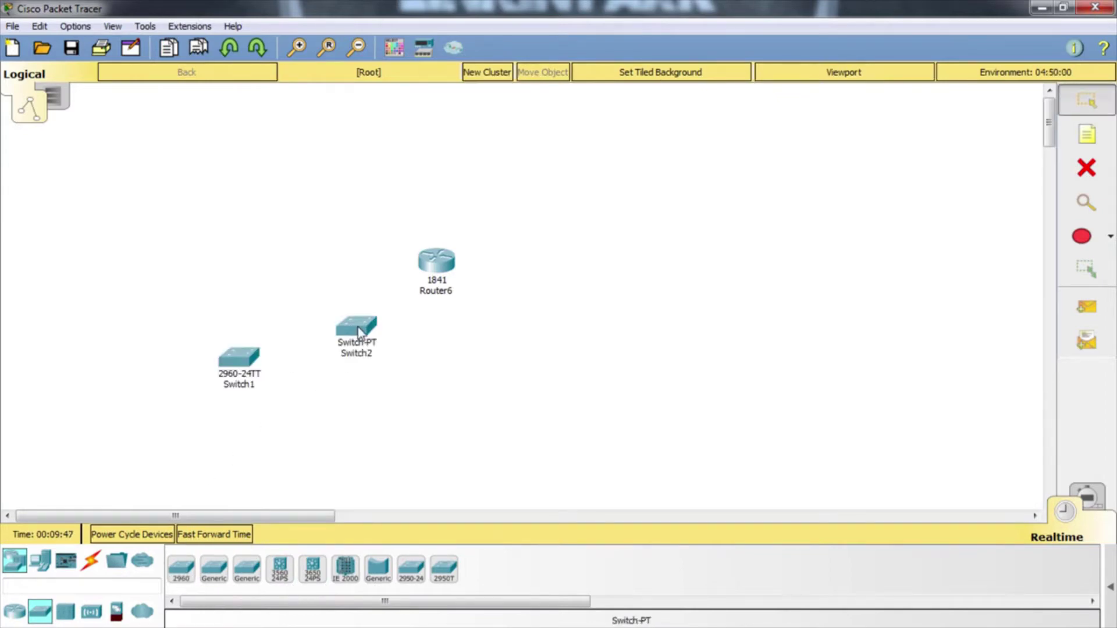
left_click_drag(359, 328, 570, 402)
Place a generic access point between the two switches and a 5505 ASA firewall well to the right of the router.
left_click(91, 611)
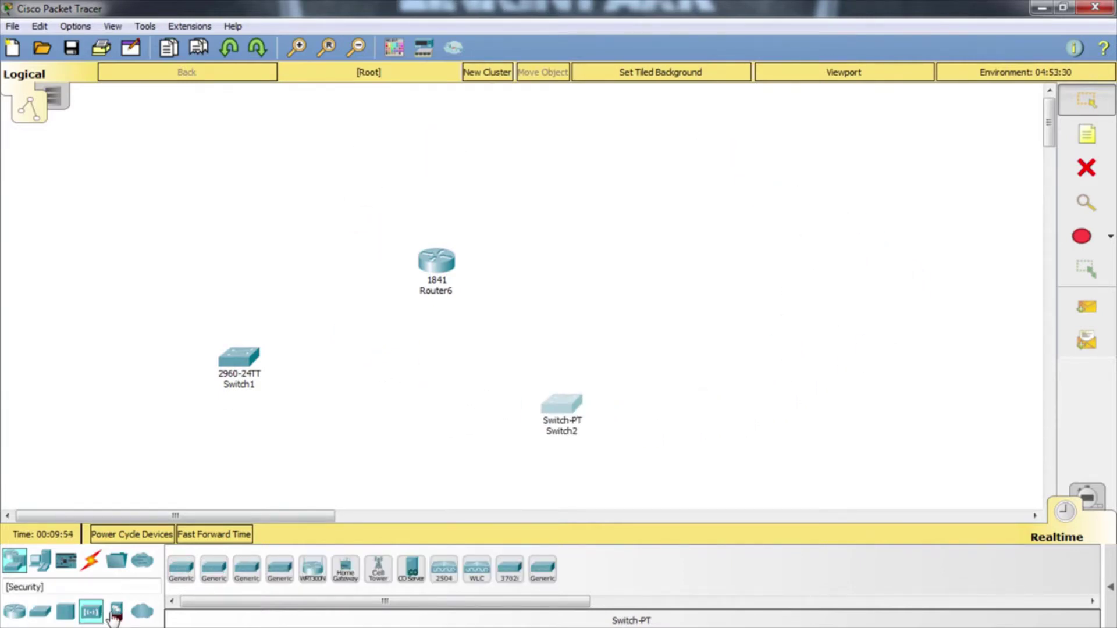
left_click(180, 567)
left_click(394, 413)
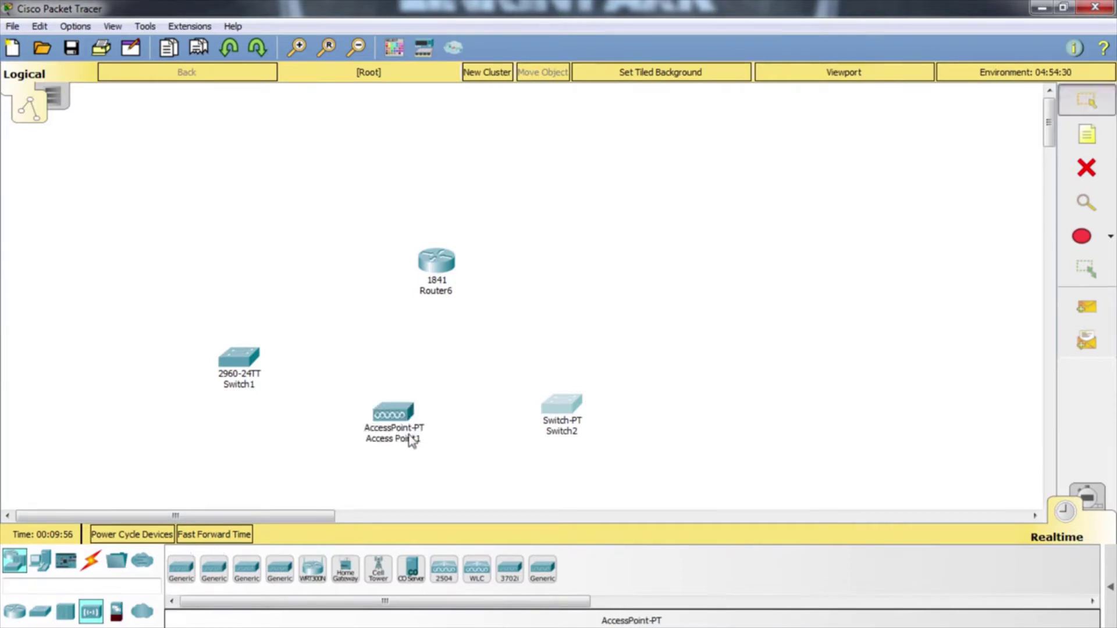
left_click(116, 611)
left_click(181, 567)
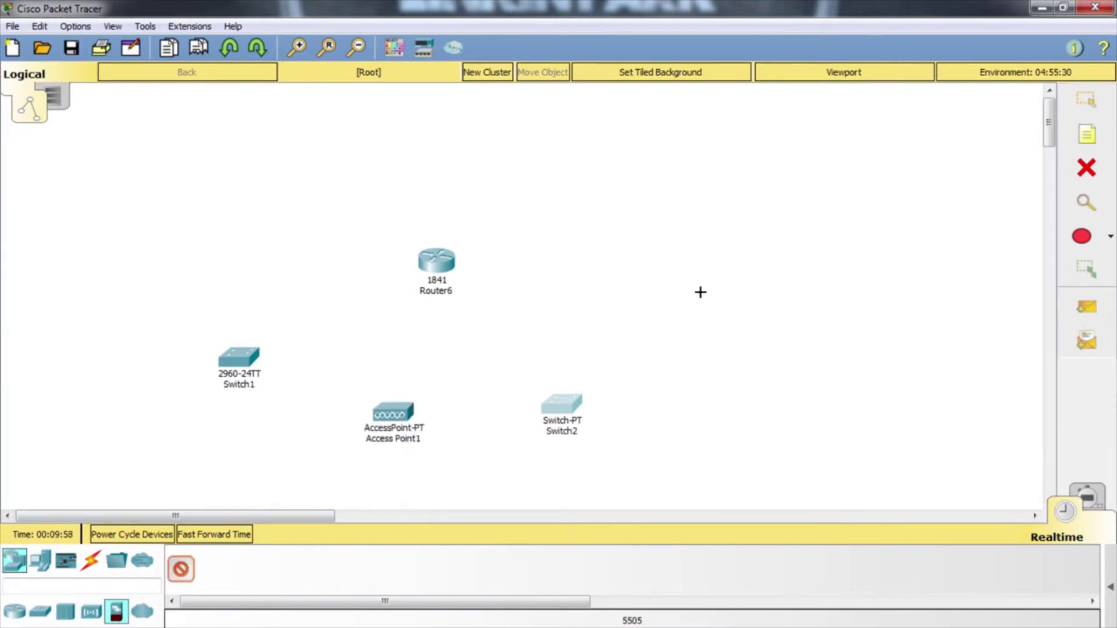
left_click(829, 259)
Add a generic Cloud-PT from the WAN emulation devices above and between the router and the firewall.
left_click(142, 611)
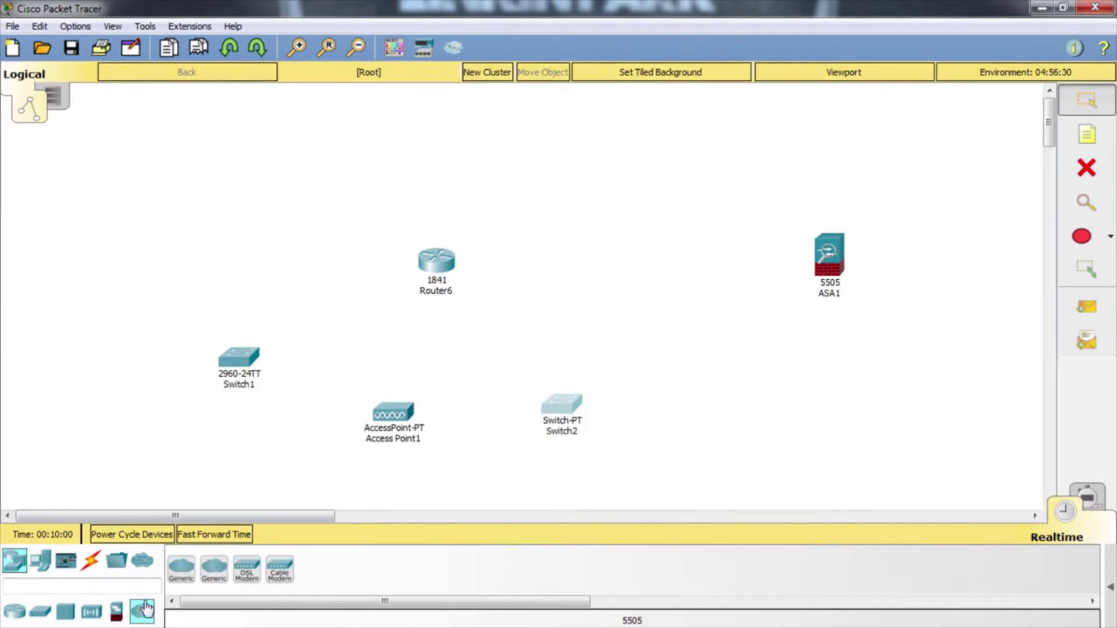
left_click(181, 567)
left_click(625, 177)
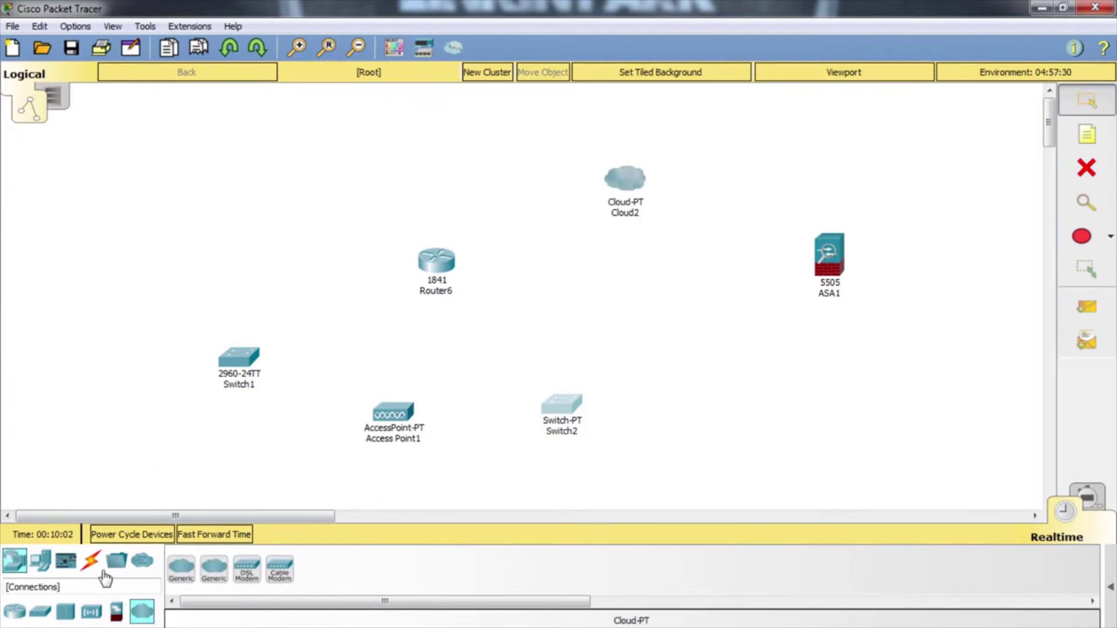
Place a generic PC above the Switch-PT and a generic laptop below the firewall.
left_click(43, 562)
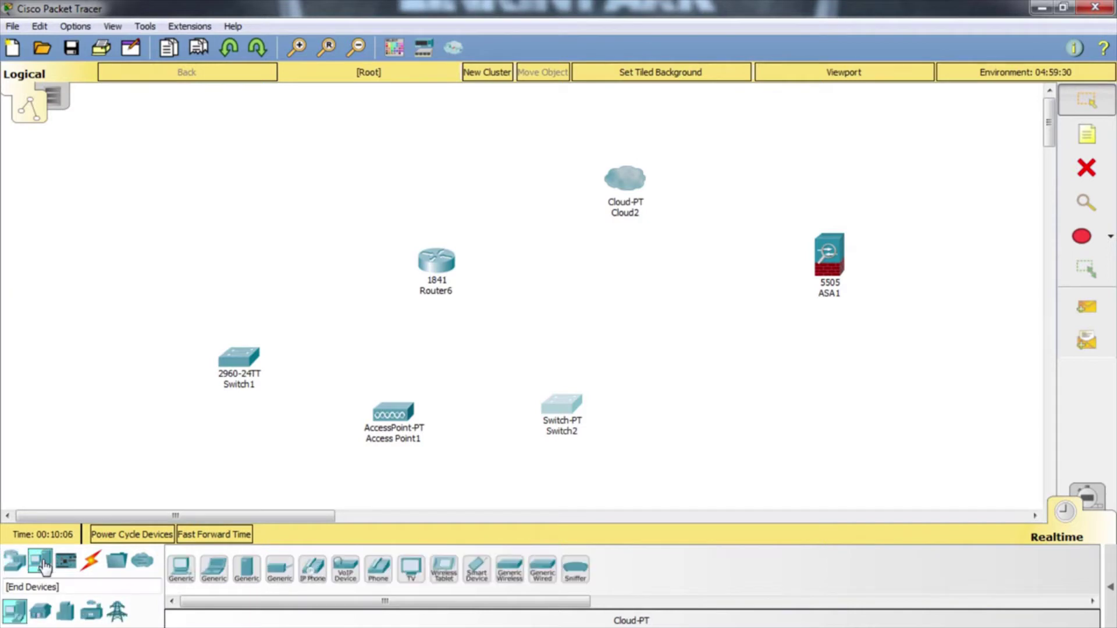
left_click(181, 567)
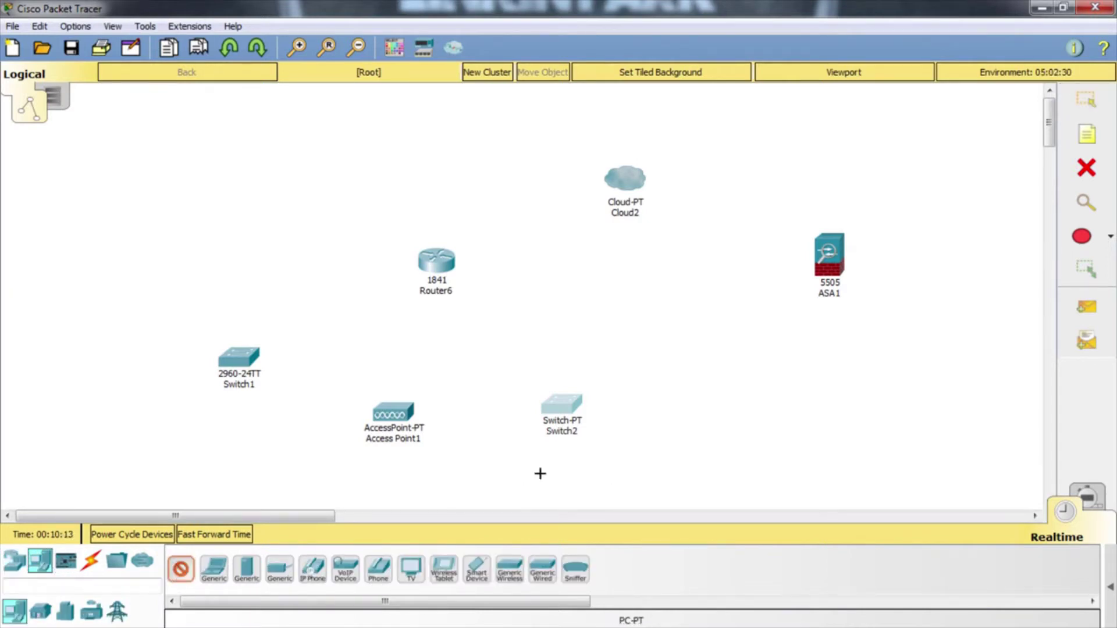
left_click(616, 348)
left_click(214, 567)
left_click(777, 395)
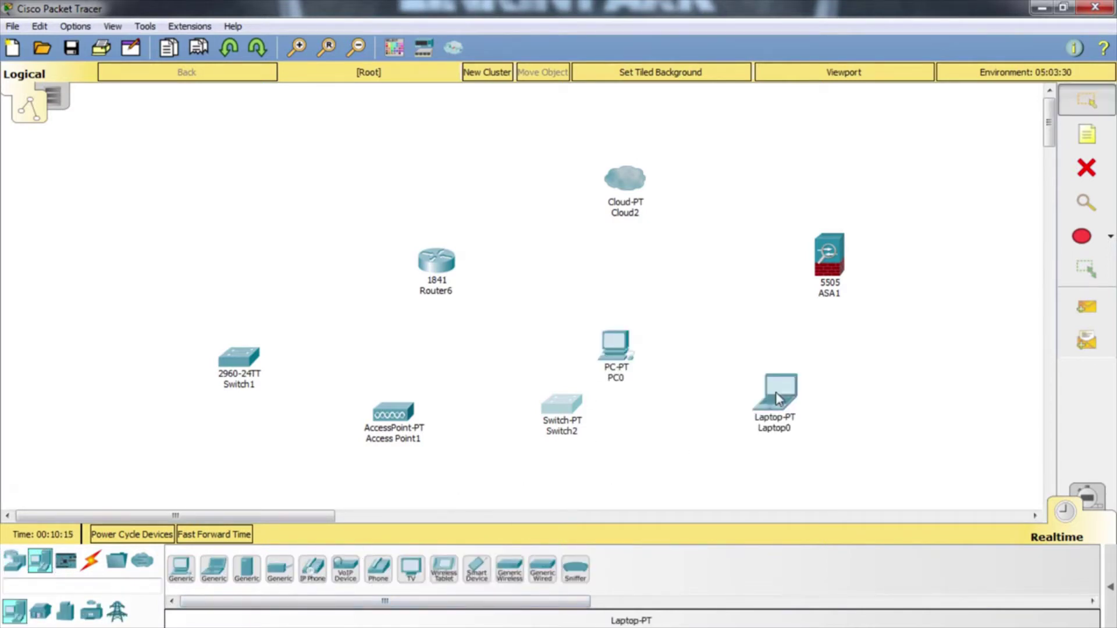
Add a TV beside the router and an IP phone directly above the PC.
left_click(411, 569)
left_click(522, 288)
left_click(313, 570)
left_click(626, 286)
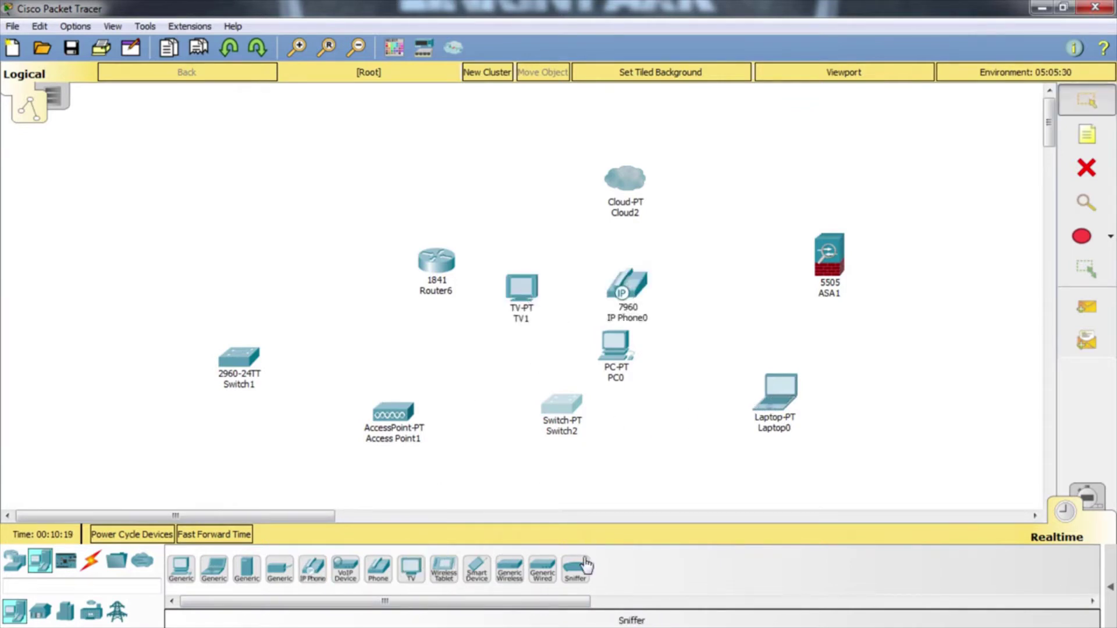
Place the coffee maker appliance from the home devices to the upper left of the router.
left_click(40, 611)
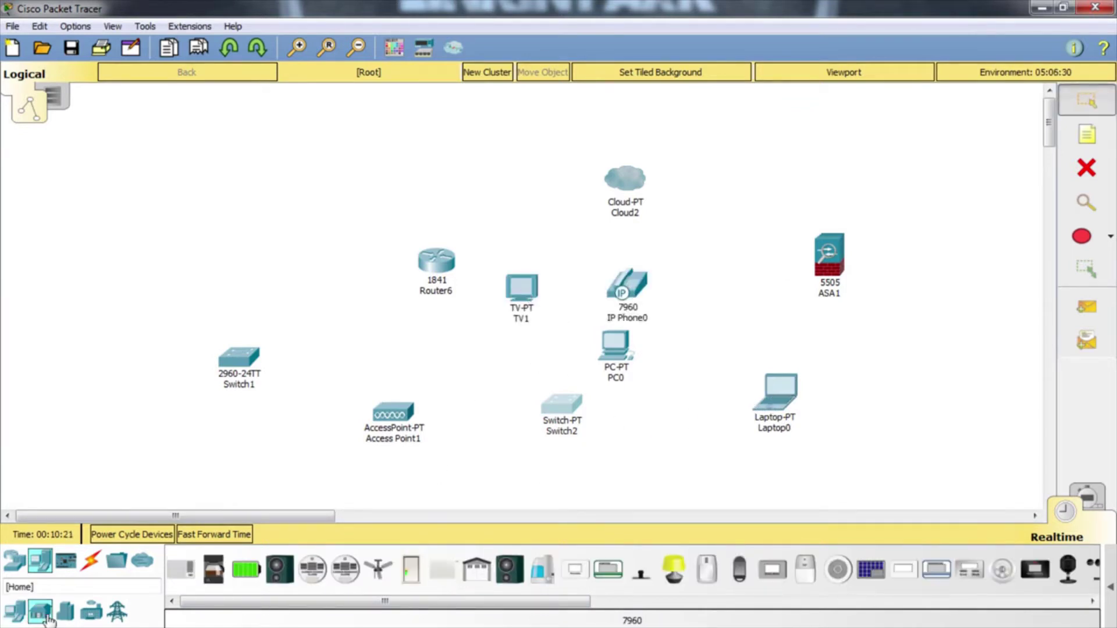
left_click(212, 570)
left_click(254, 182)
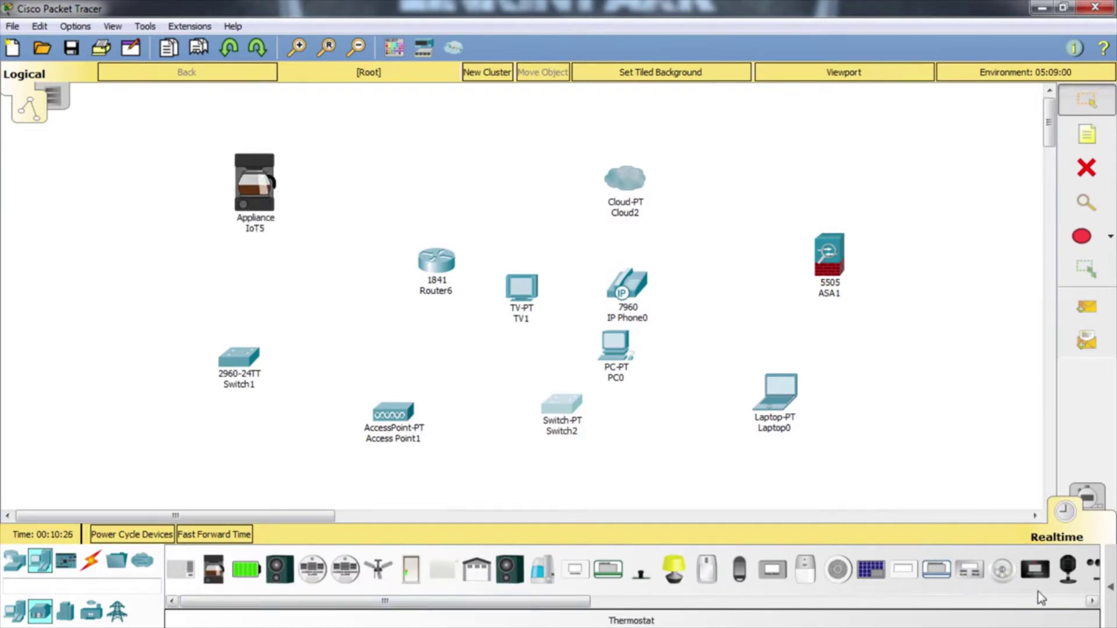
Add a webcam to the right of the laptop and a solar panel just above the webcam.
left_click(1068, 568)
left_click(943, 384)
left_click(871, 569)
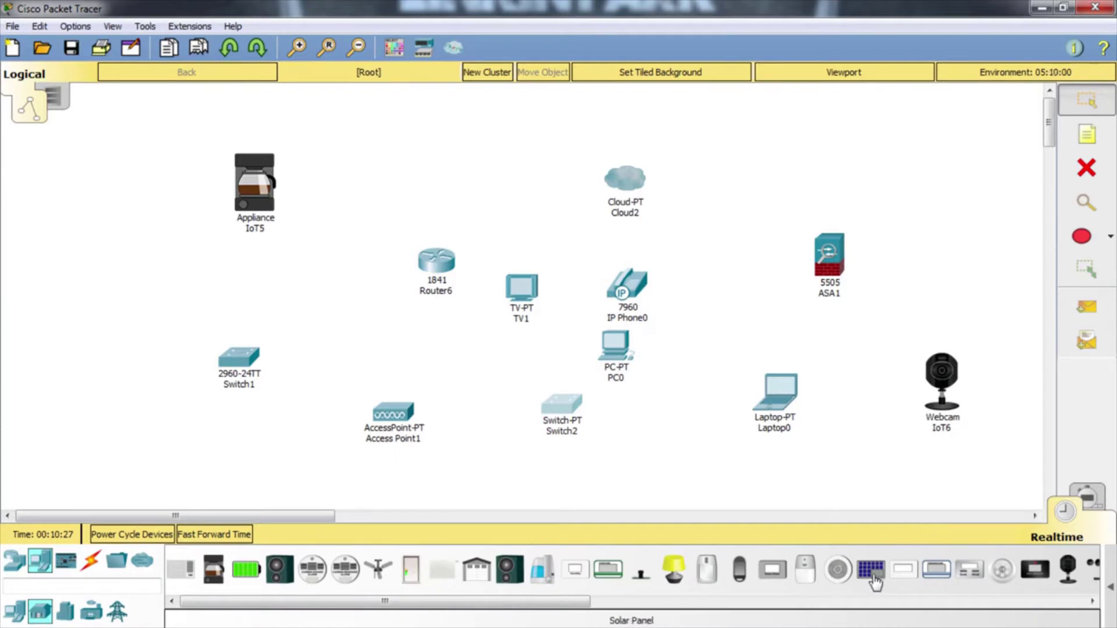
left_click(895, 328)
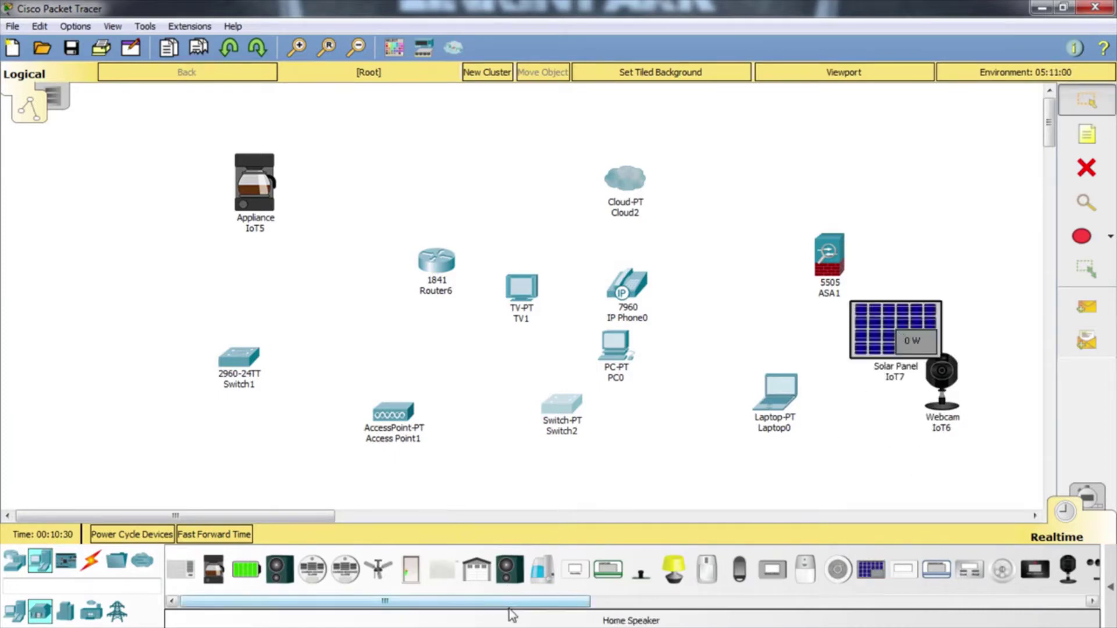
Place a smart-city wind detector above the access point and an industrial wind turbine below the laptop.
left_click_drag(509, 605, 479, 602)
left_click(64, 611)
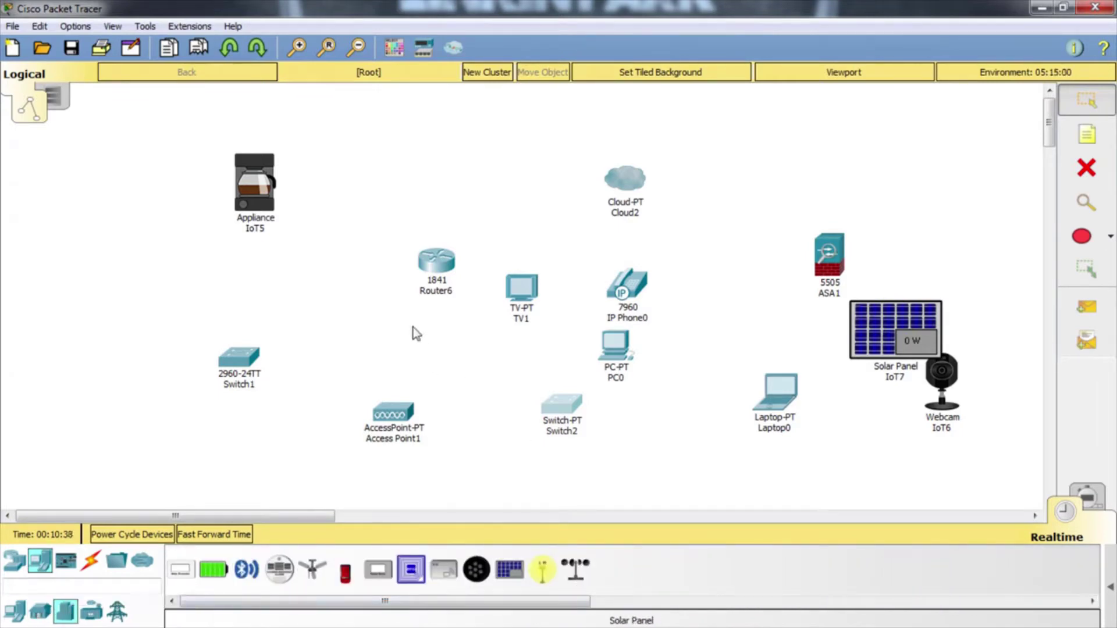
left_click(576, 567)
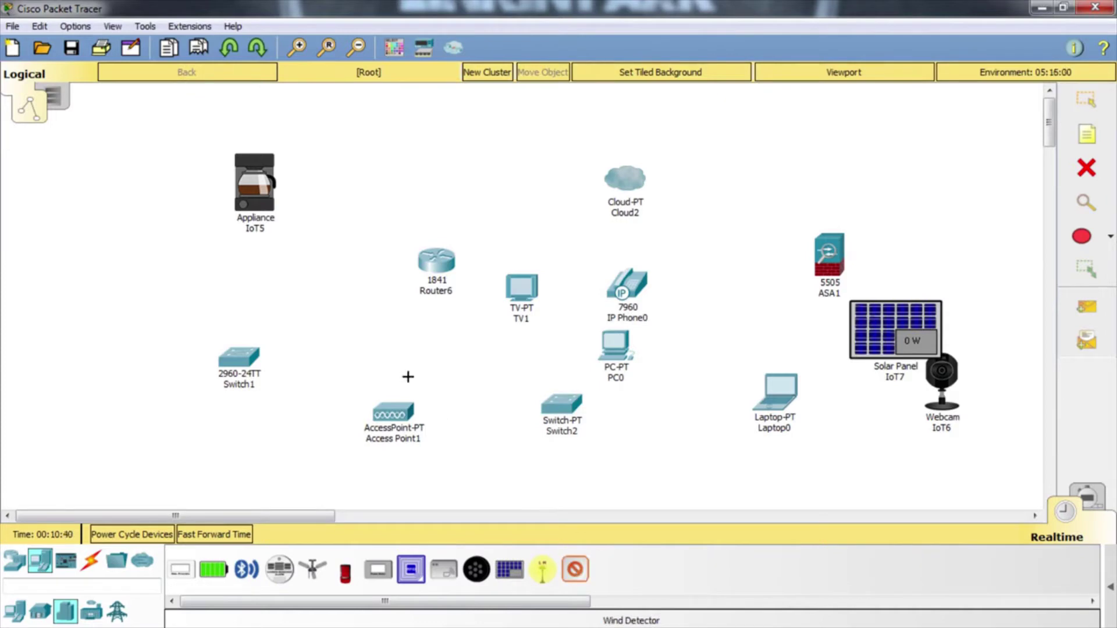
left_click(391, 368)
left_click(91, 611)
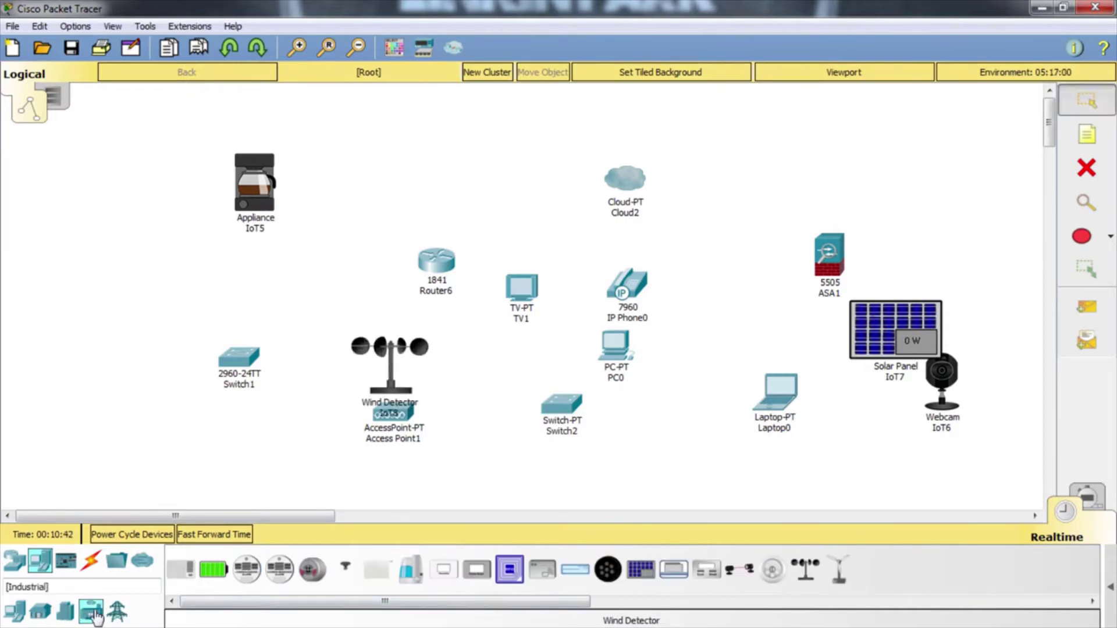
left_click(838, 569)
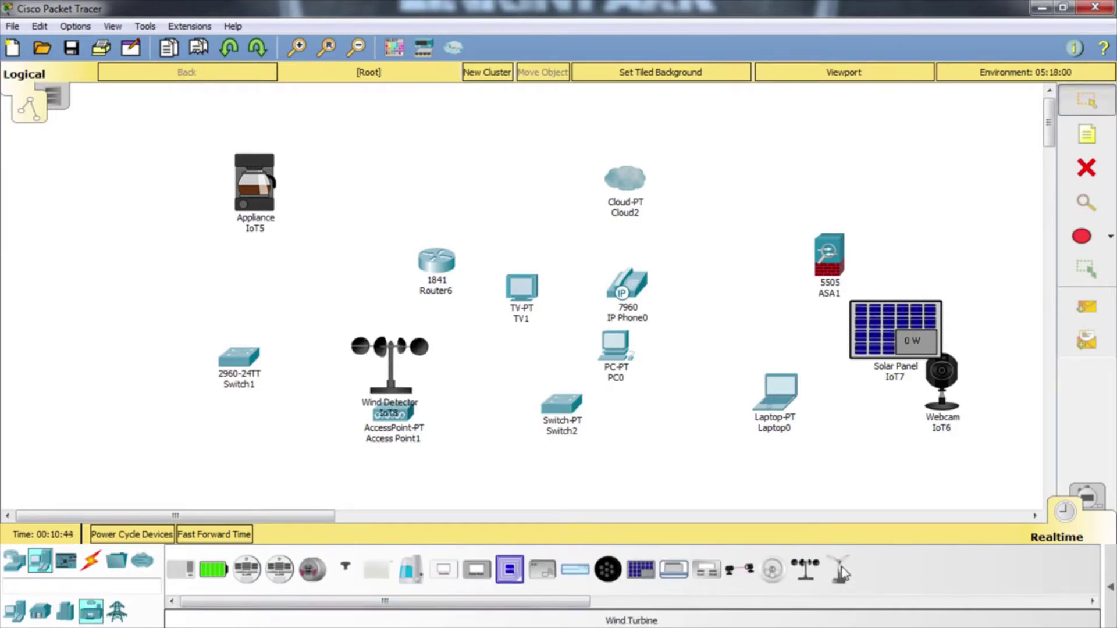
left_click(735, 473)
Add a toggle push button from the sensor components next to the wind turbine.
left_click(117, 612)
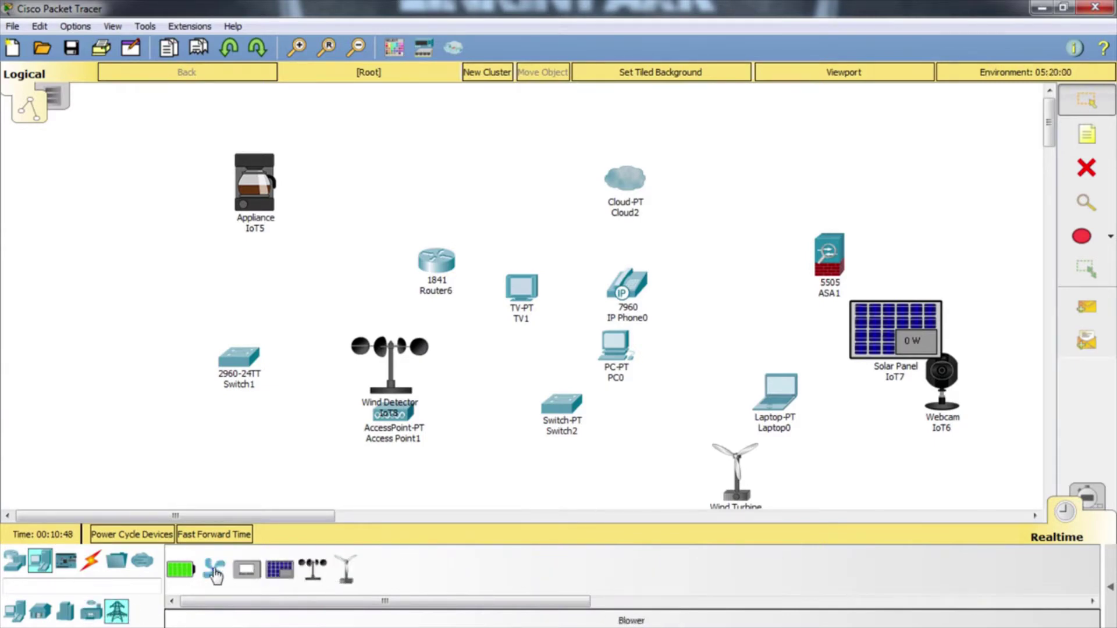
left_click(66, 562)
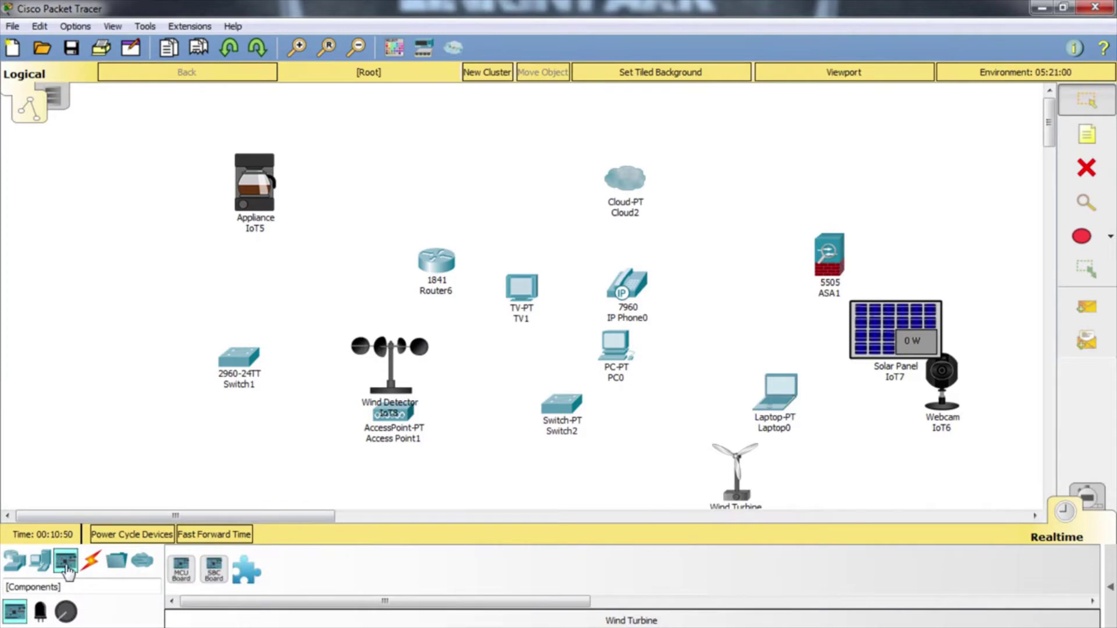
left_click(65, 614)
left_click(704, 574)
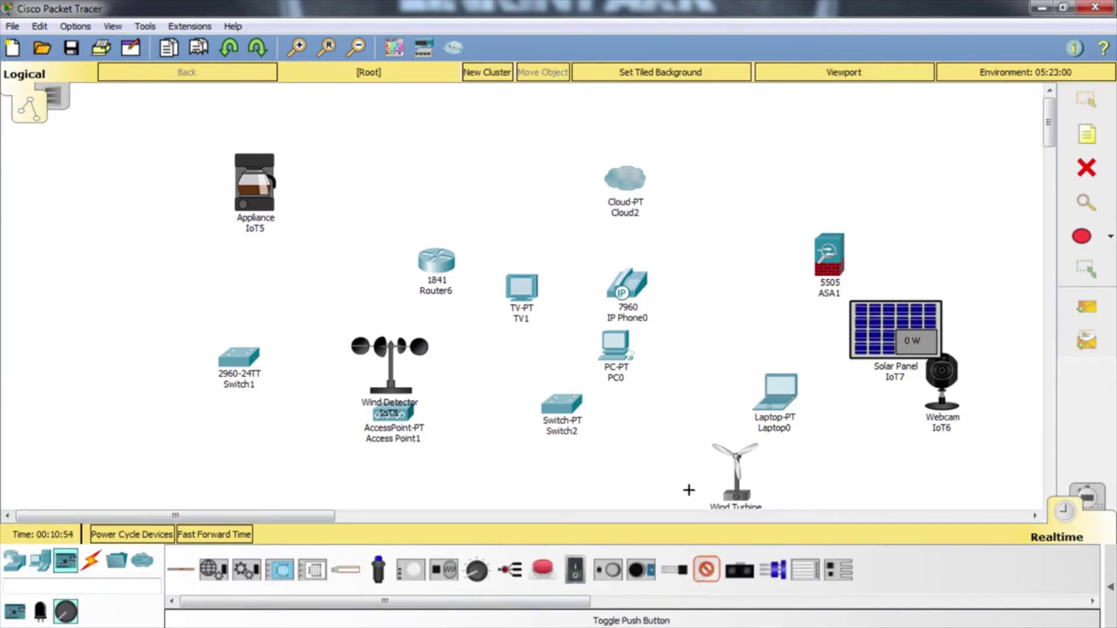
left_click(681, 437)
Show the available connection types, and view the toggle push button's specifications.
left_click(92, 562)
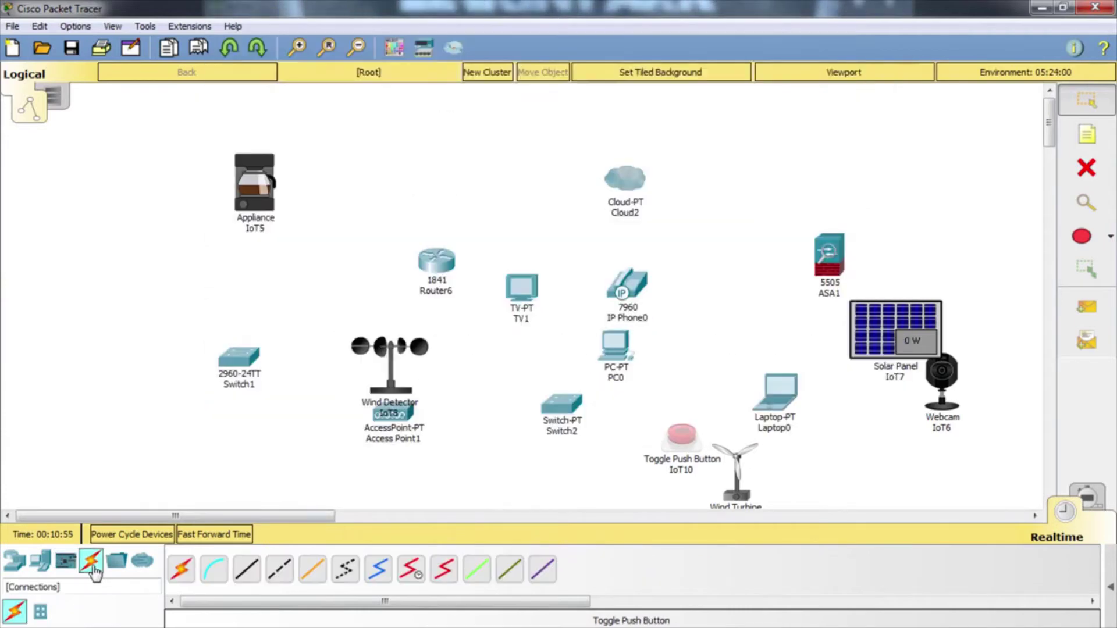
left_click(682, 433)
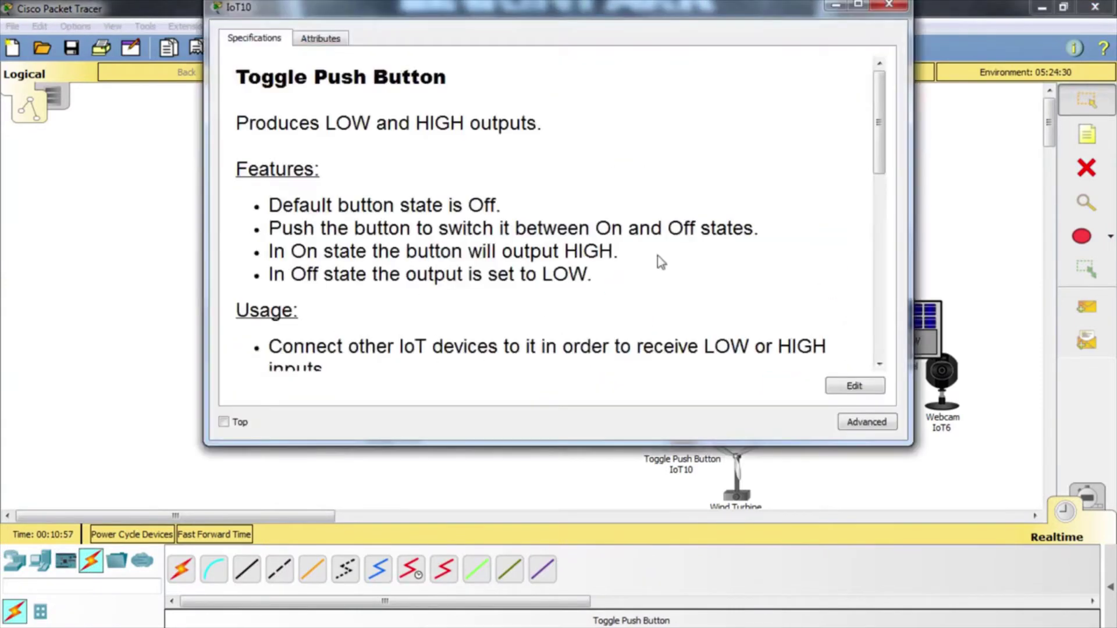
left_click(903, 6)
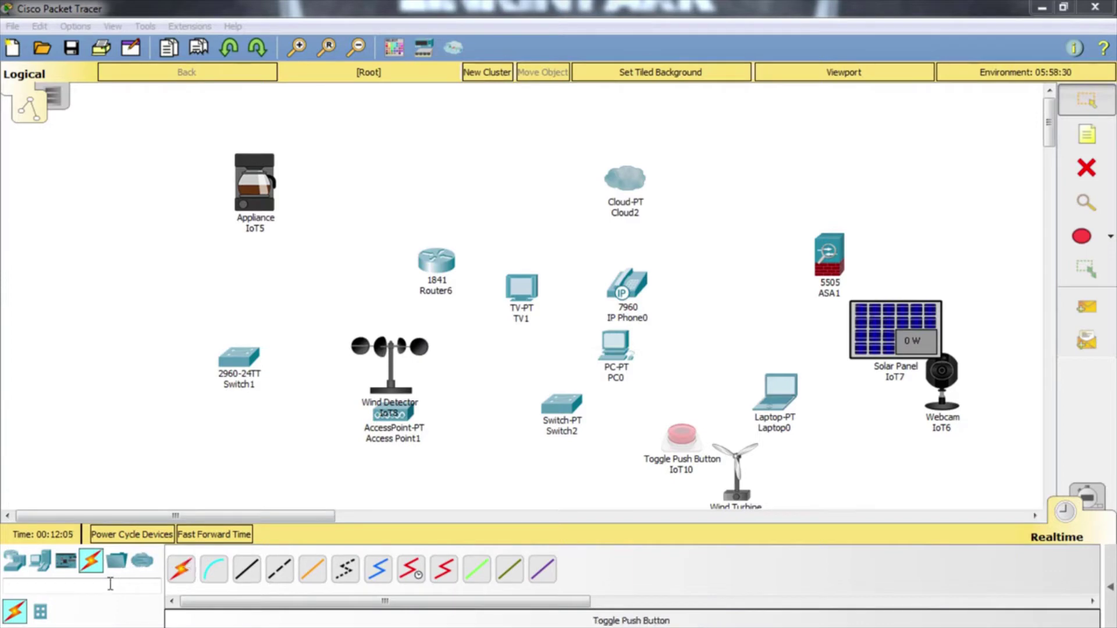
Move the cloud to just above the router and TV, and box-select the placed devices before clearing the selection.
left_click(15, 560)
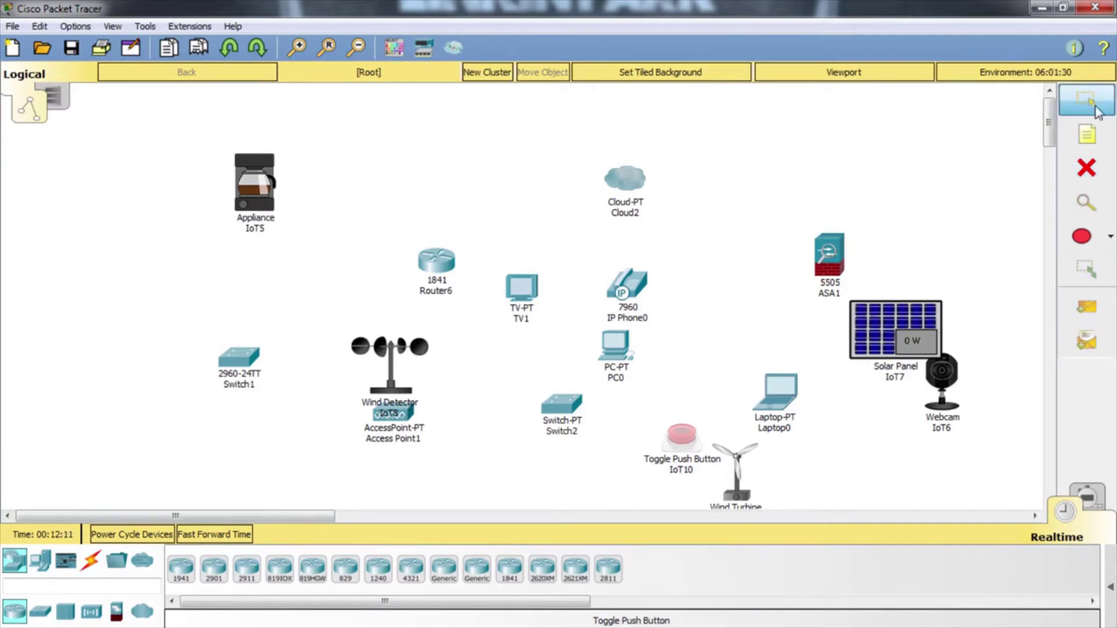
left_click_drag(620, 183, 552, 182)
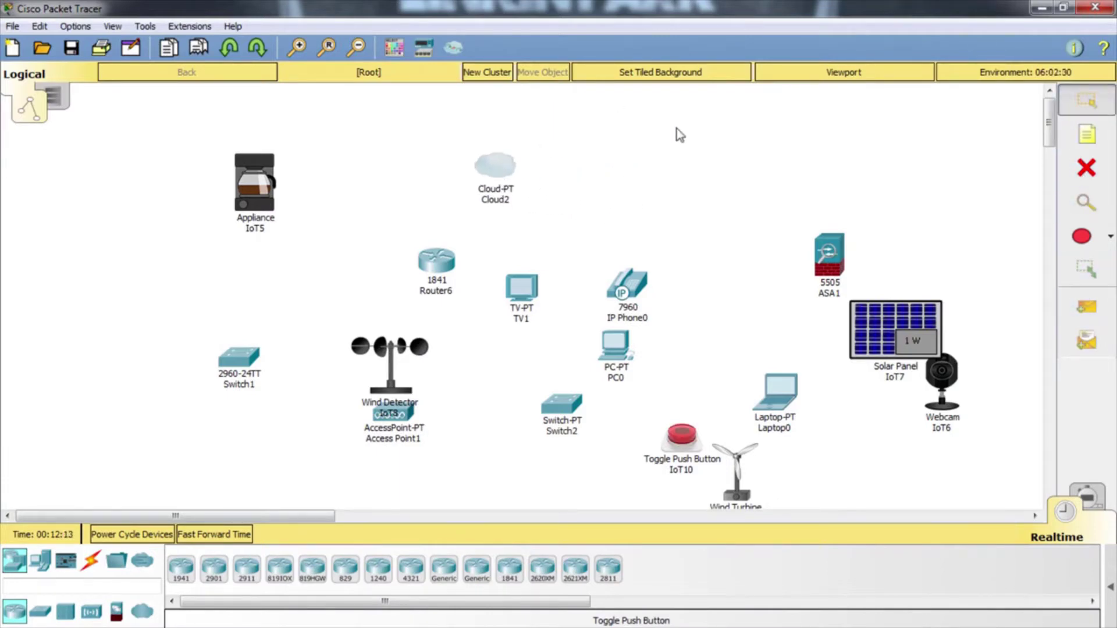
mouse_move(192, 130)
left_mouse_down()
mouse_move(980, 525)
mouse_move(991, 452)
left_mouse_up()
left_click(779, 131)
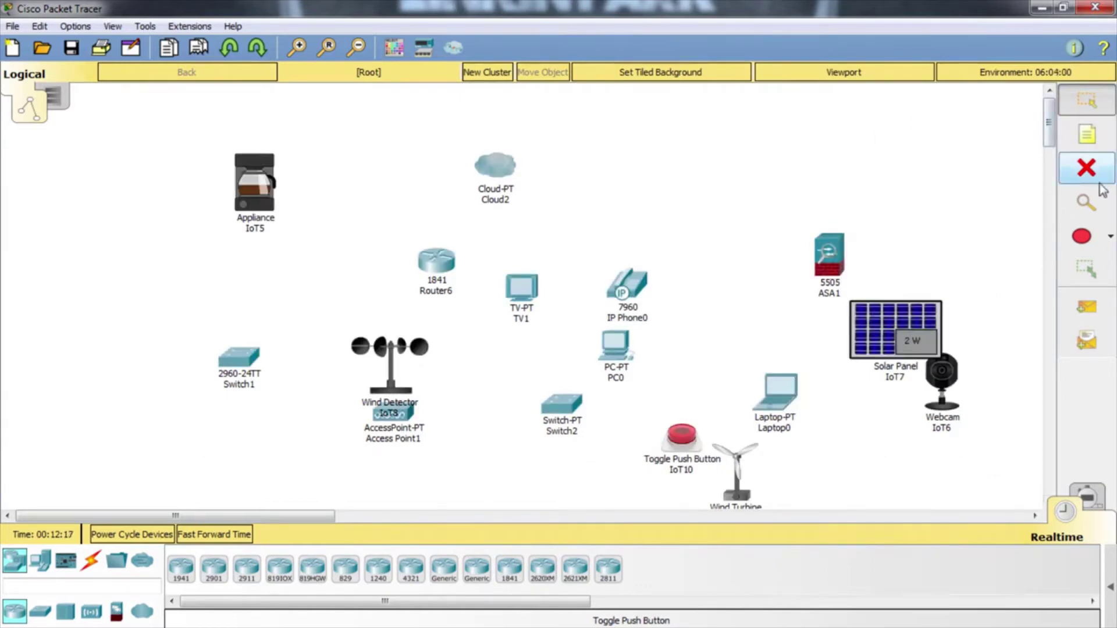
left_click(1086, 135)
left_click(905, 153)
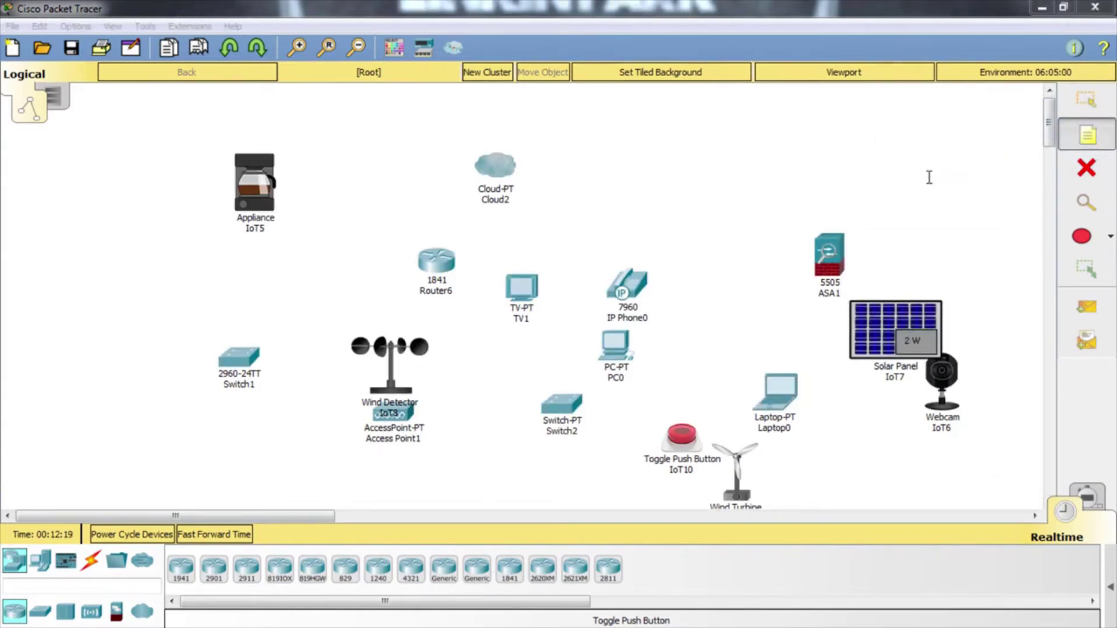
left_click(929, 177)
left_click(910, 153)
left_click(1081, 111)
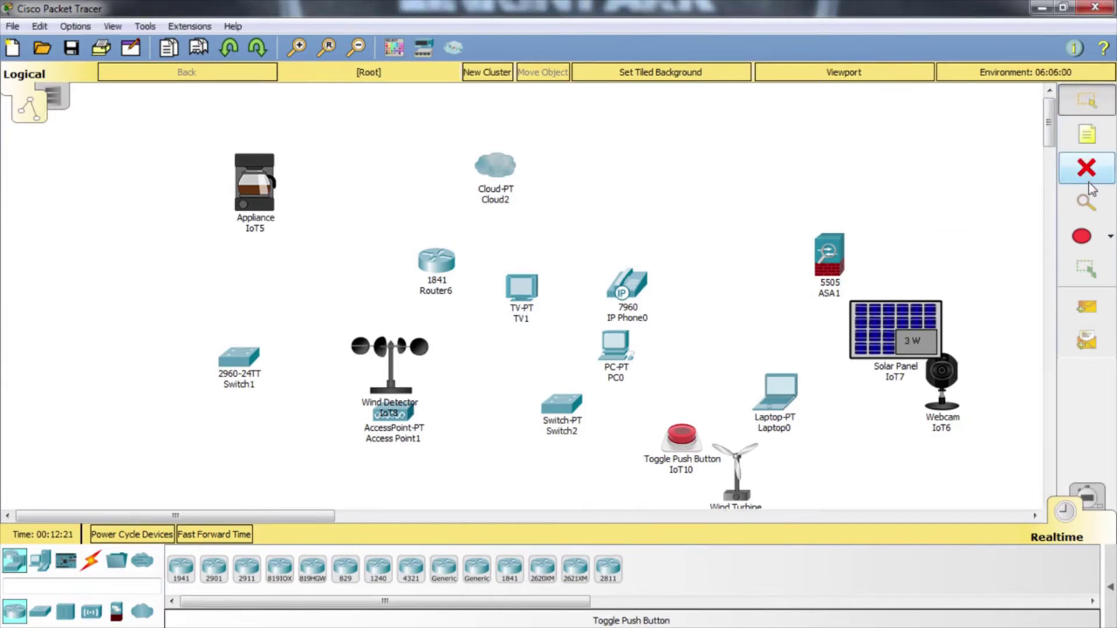
Delete the ASA firewall, the solar panel and the webcam one by one from the workspace.
left_click(1088, 173)
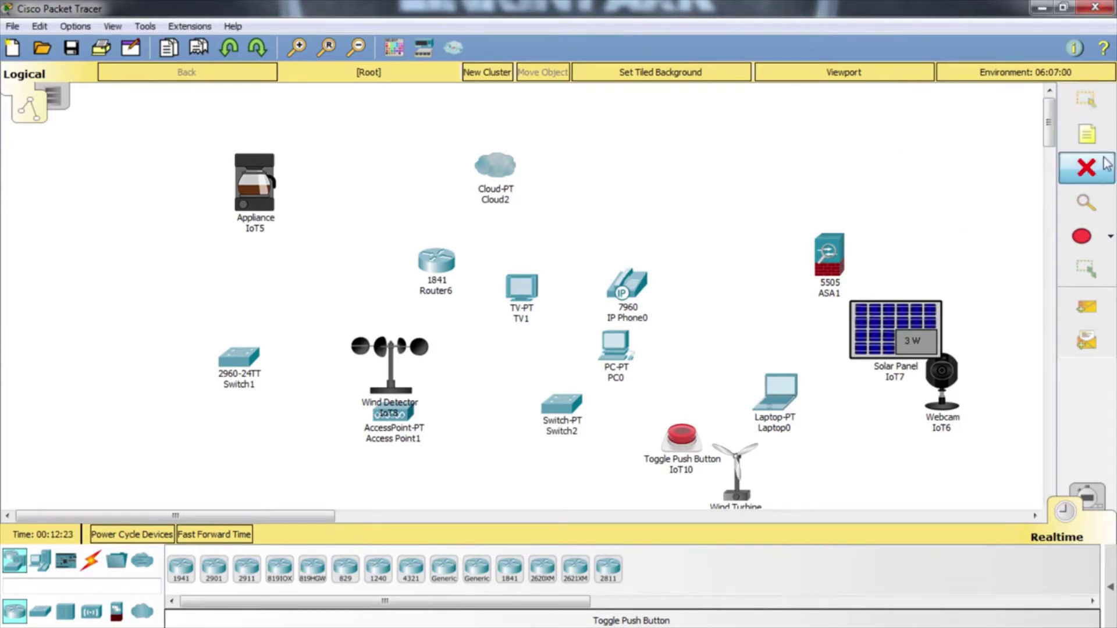
left_click(828, 255)
left_click(898, 331)
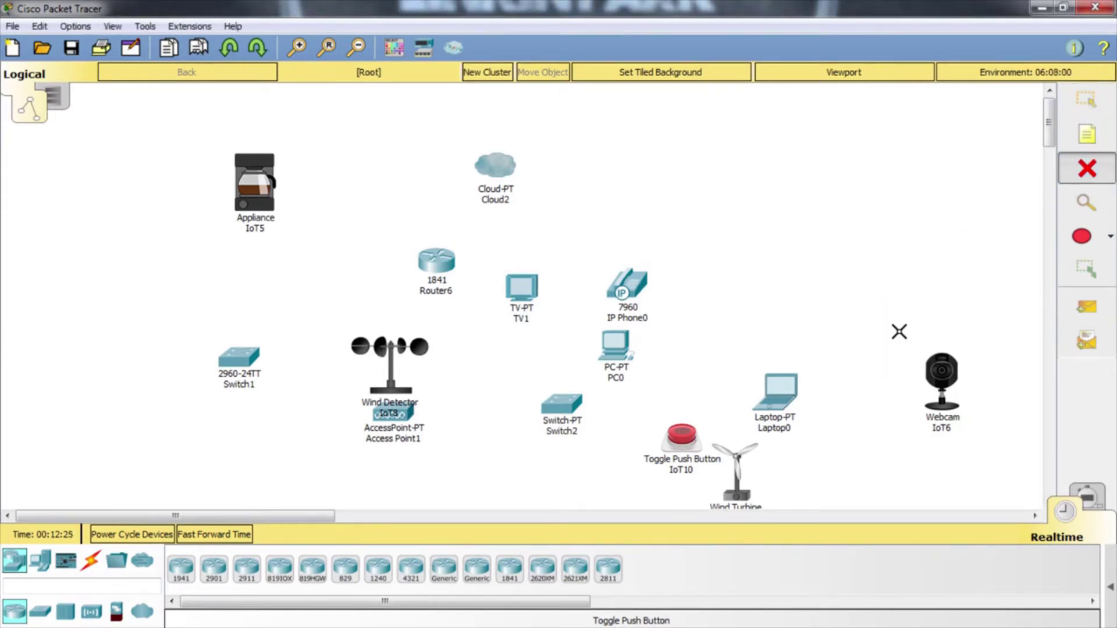
left_click(941, 378)
left_click(1086, 100)
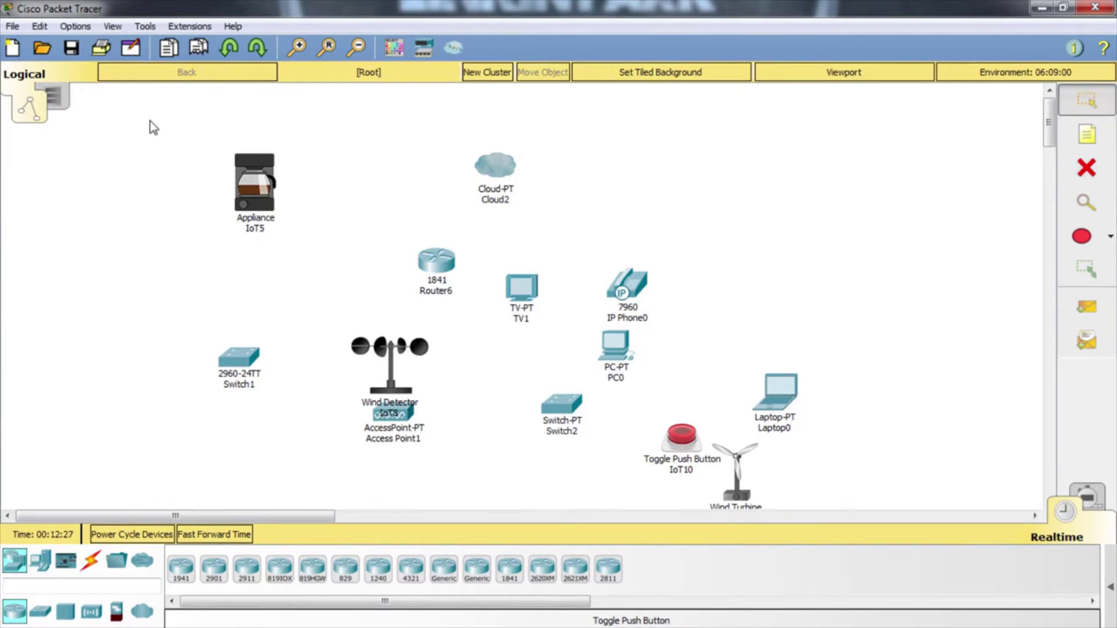
Select all the remaining devices together and delete them, confirming the deletion, to clear the workspace.
left_click_drag(153, 116, 885, 499)
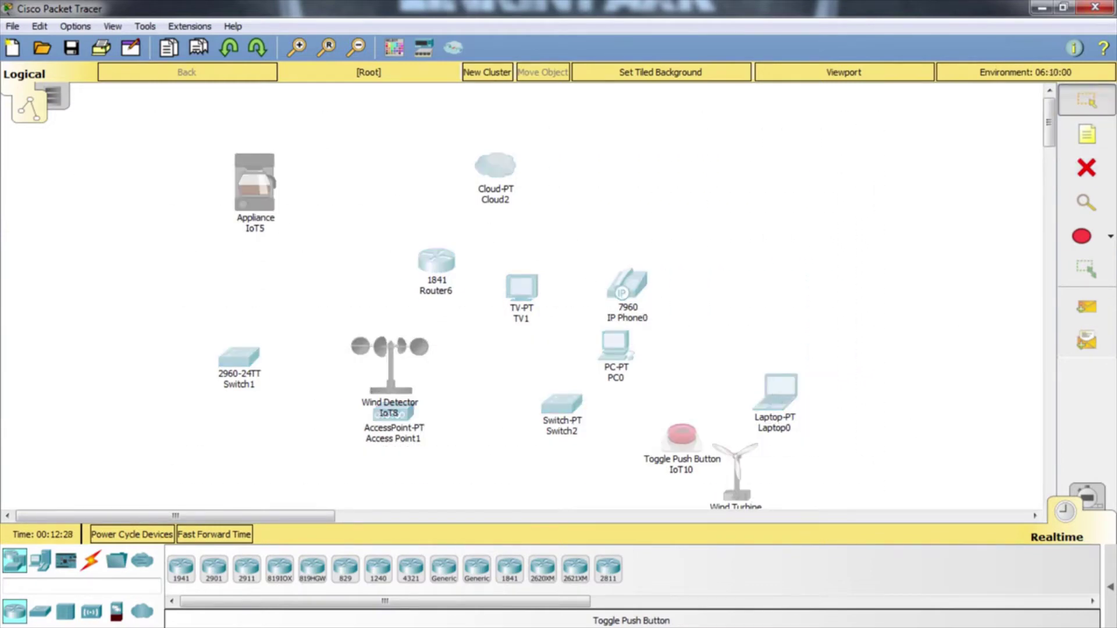
left_click(1082, 182)
left_click(506, 345)
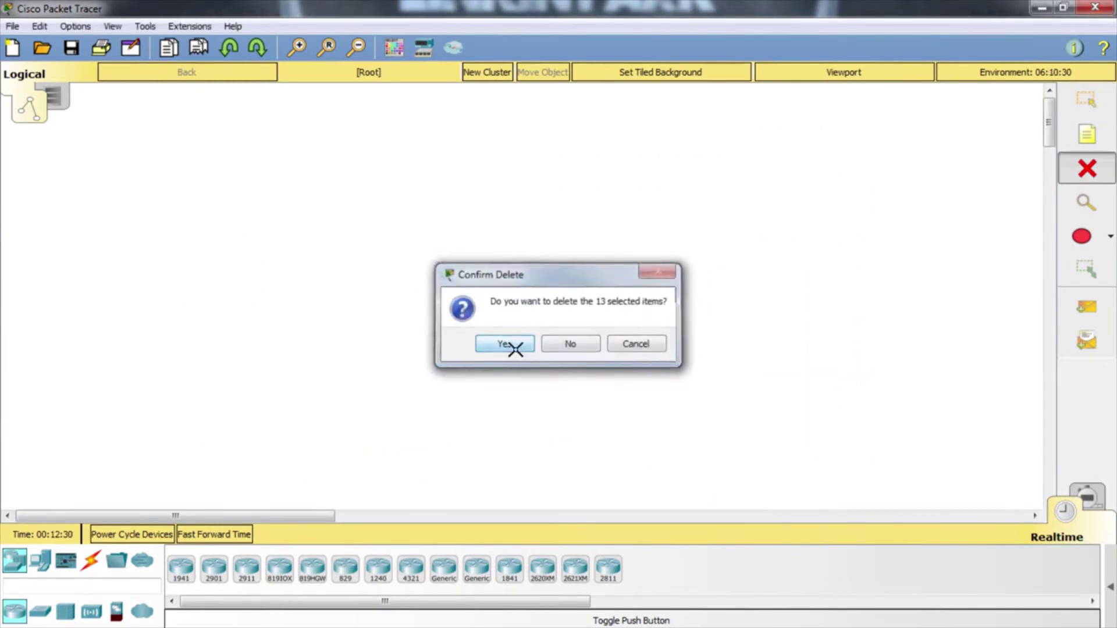
left_click(1093, 109)
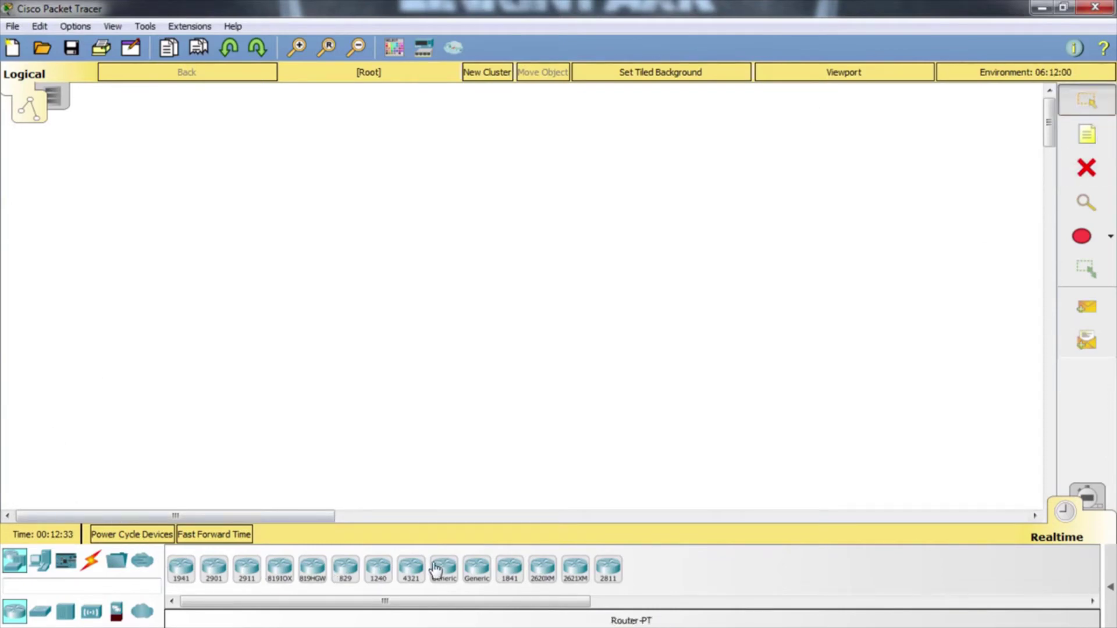
Place two 1841 routers in the empty workspace, the second one lower and further right than the first.
left_click(509, 569)
left_click(368, 272)
left_click(510, 568)
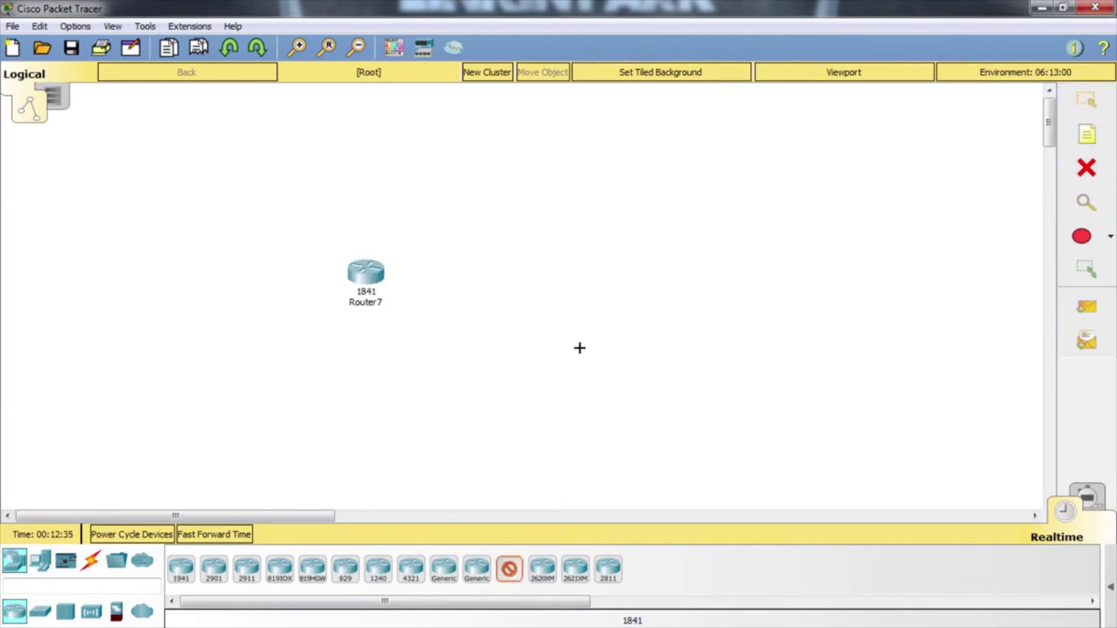
left_click(578, 337)
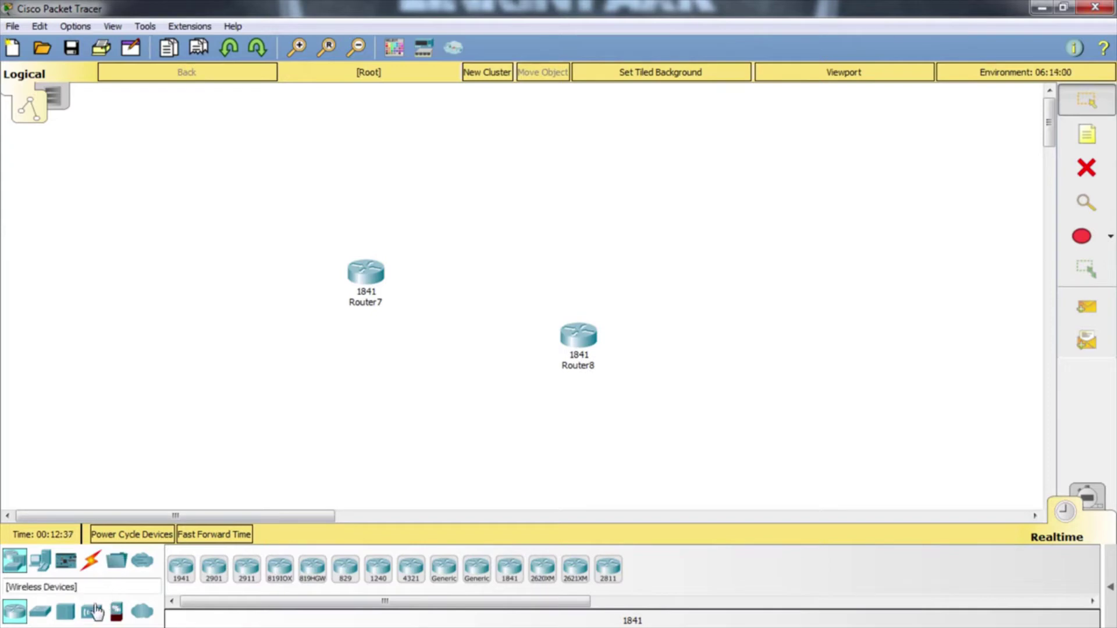
Connect the FastEthernet0/0 ports of the two 1841 routers with a copper straight-through cable.
left_click(91, 561)
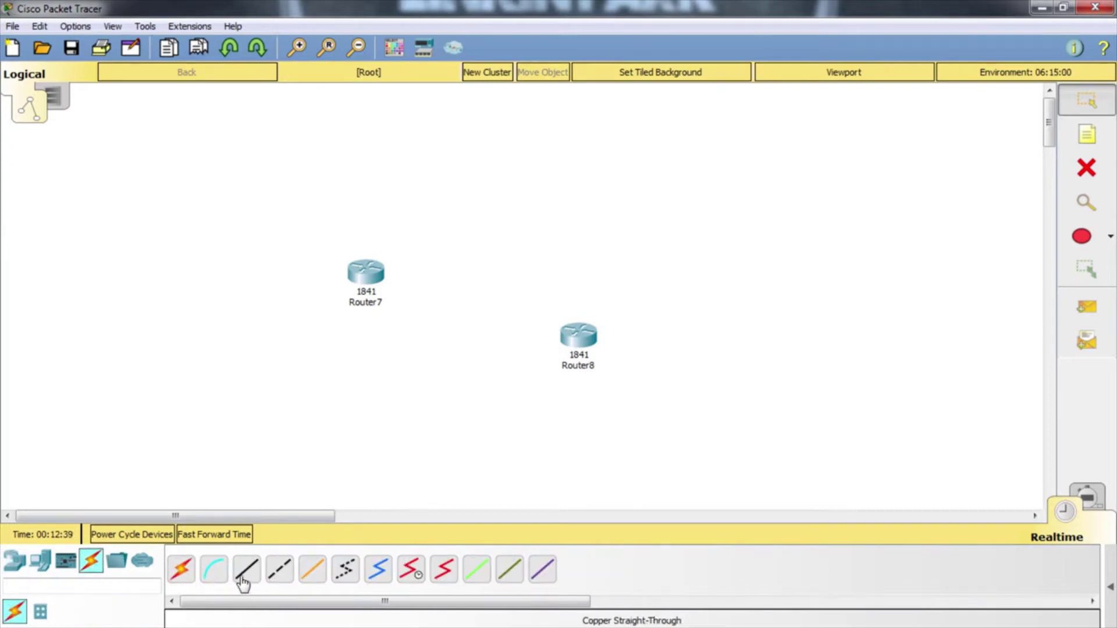
left_click(244, 581)
left_click(367, 274)
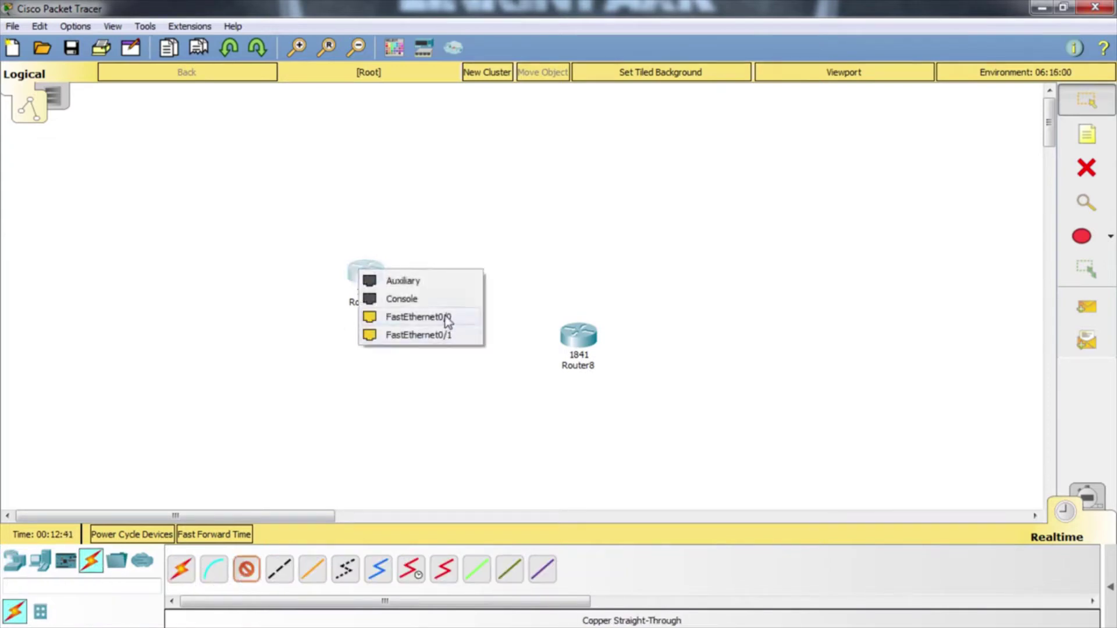
left_click(446, 317)
left_click(578, 335)
left_click(617, 378)
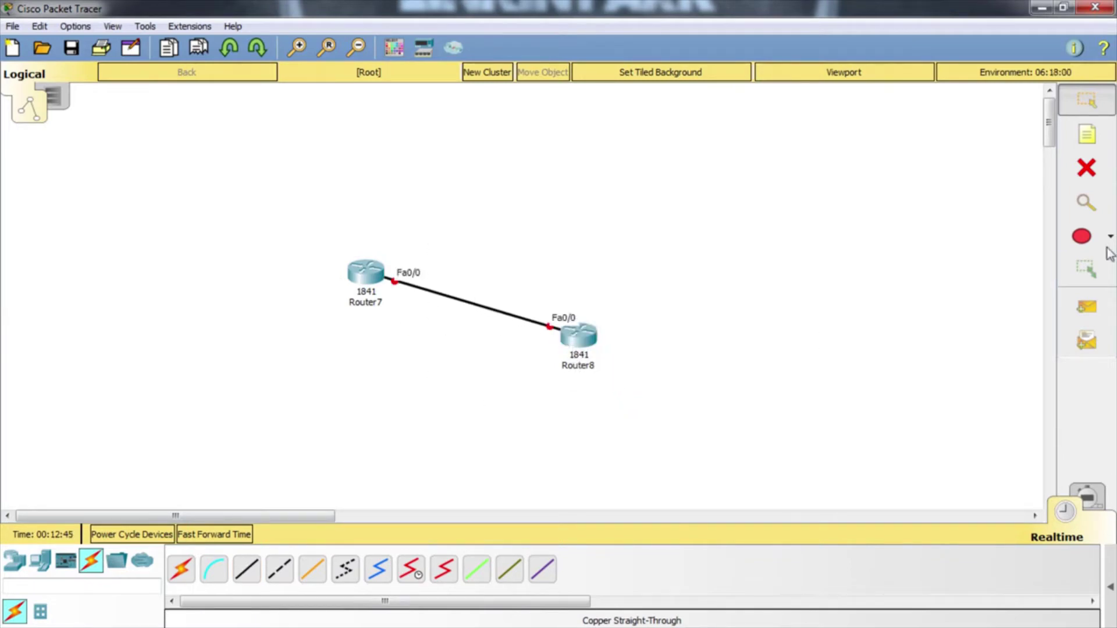
Delete the straight-through cable between the two routers and return to the selection tool.
left_click(1085, 169)
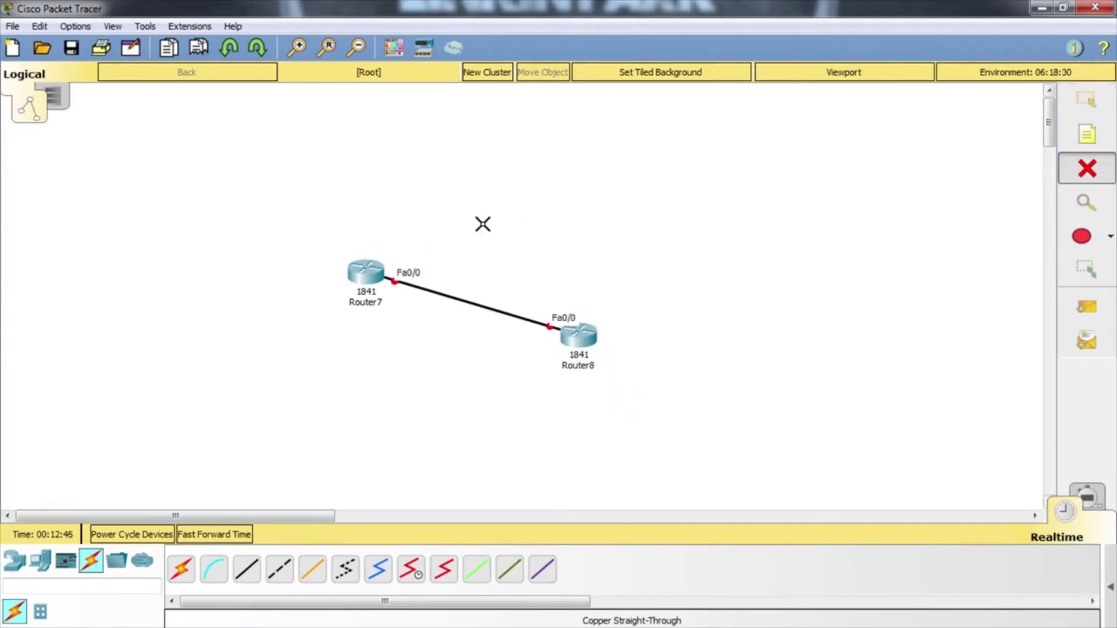
left_click(483, 308)
left_click(1085, 100)
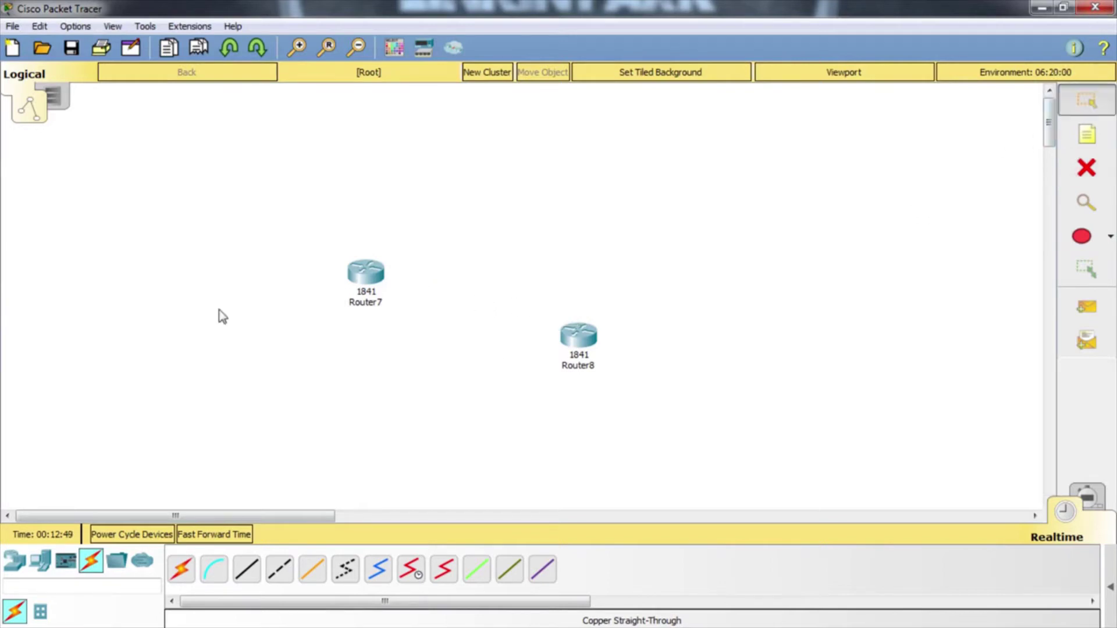
Try to link the two routers using the automatically chosen connection type.
left_click(180, 570)
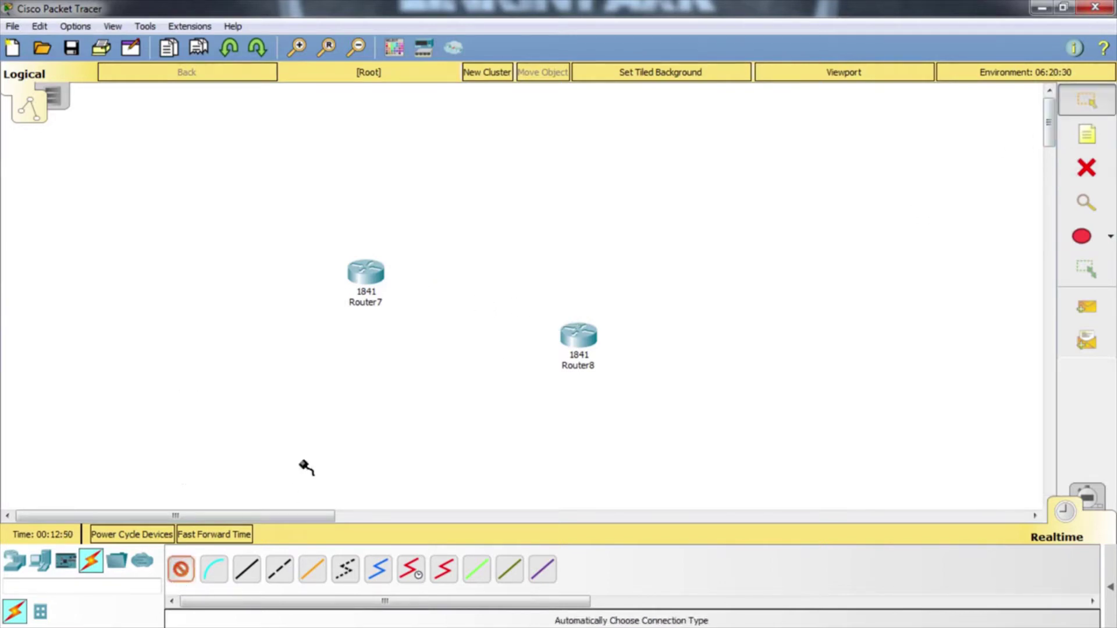
left_click(372, 272)
left_click(578, 334)
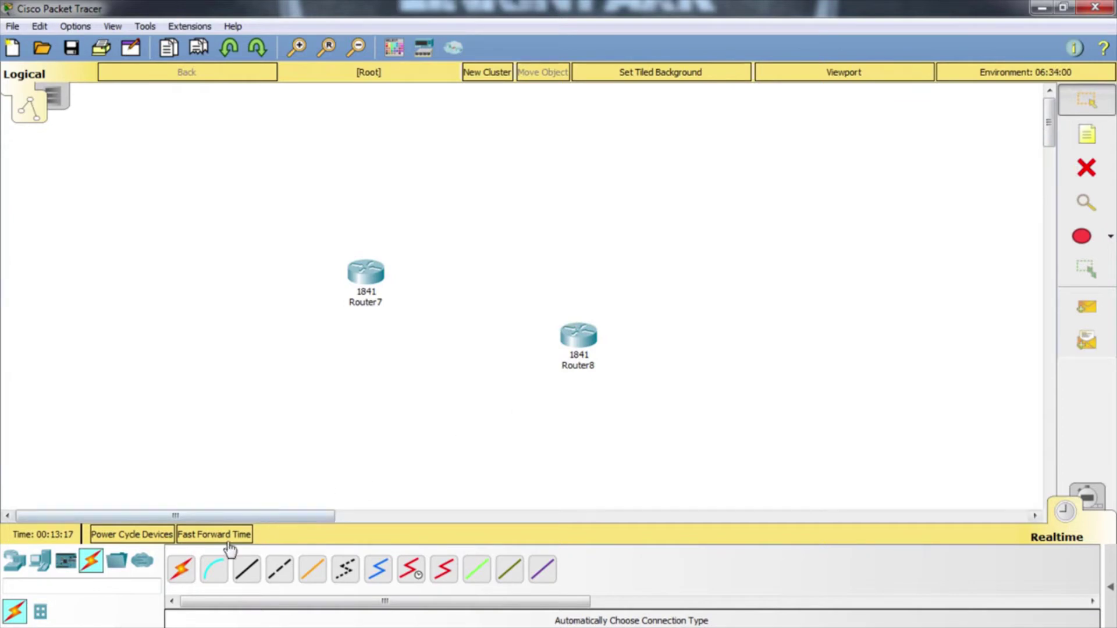
Show the miscellaneous and multiuser connection device categories, and return to the network devices.
left_click(118, 563)
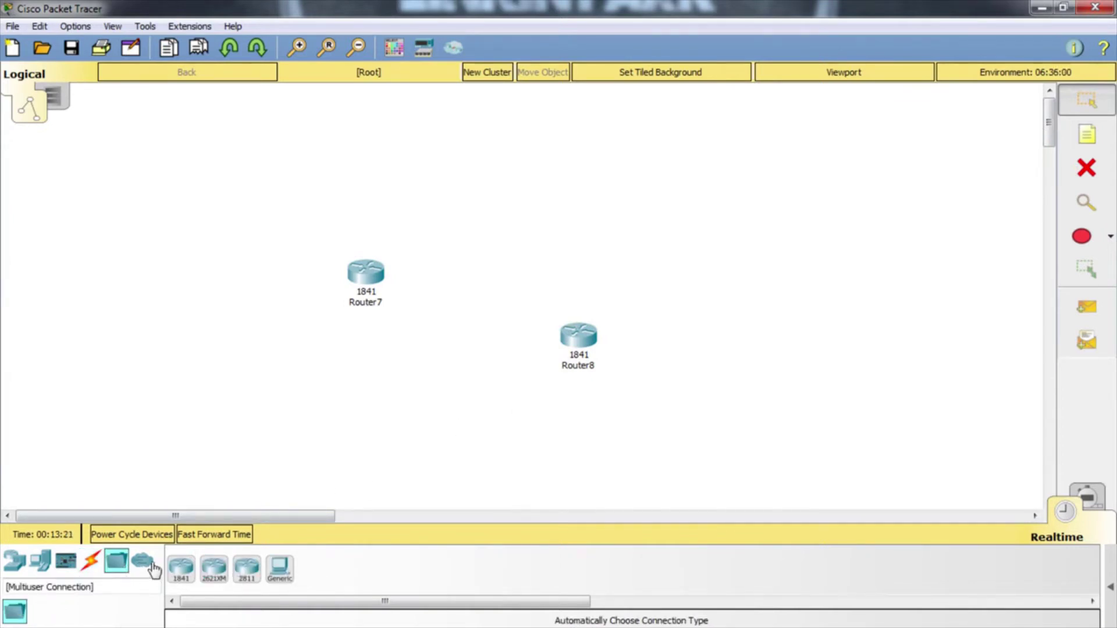
left_click(150, 564)
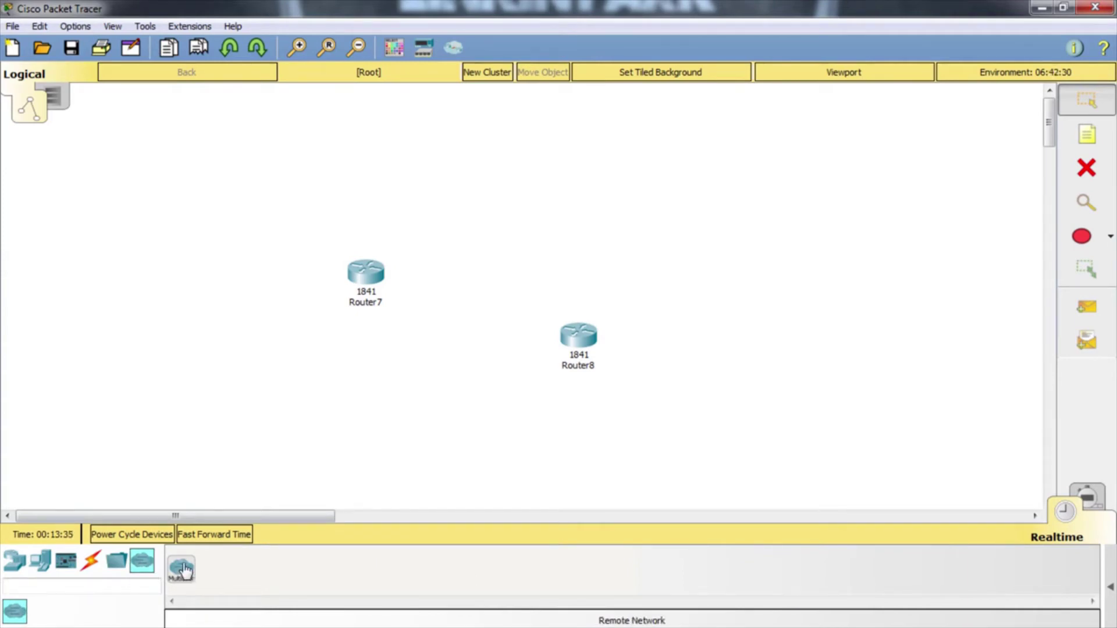
left_click(16, 567)
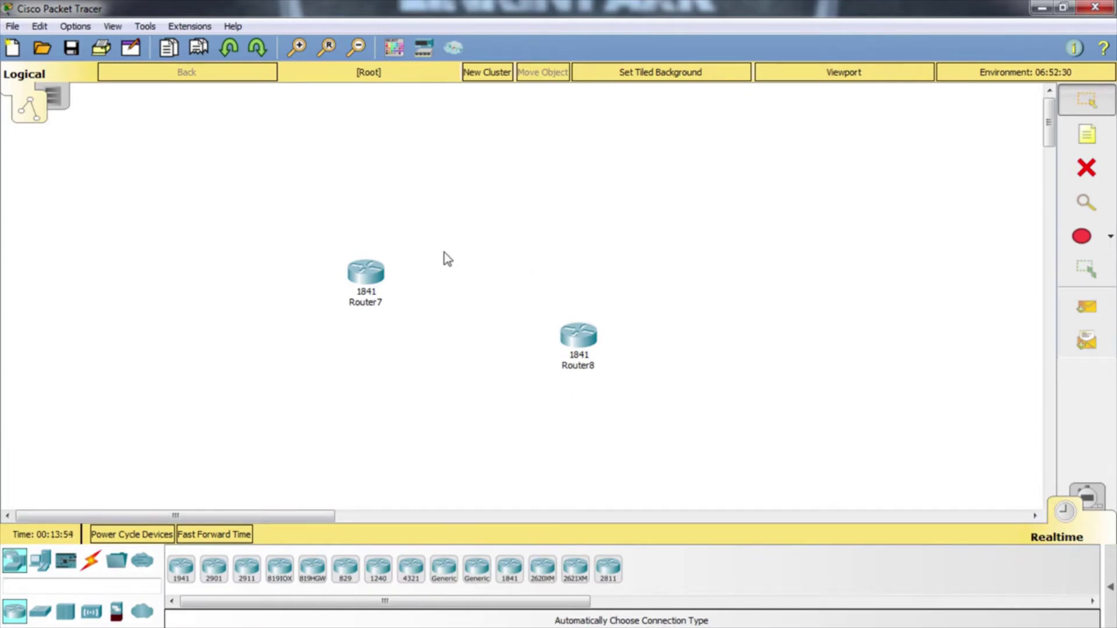
Connect Router7 to Router8 with an automatically chosen connection.
left_click(91, 560)
left_click(180, 569)
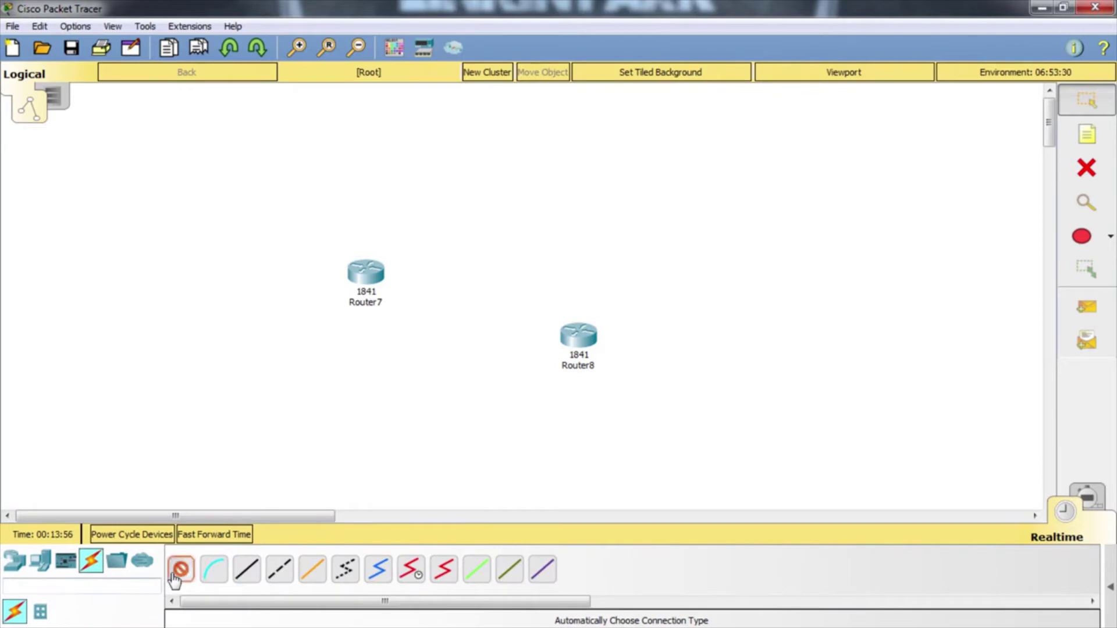
left_click(369, 280)
left_click(572, 334)
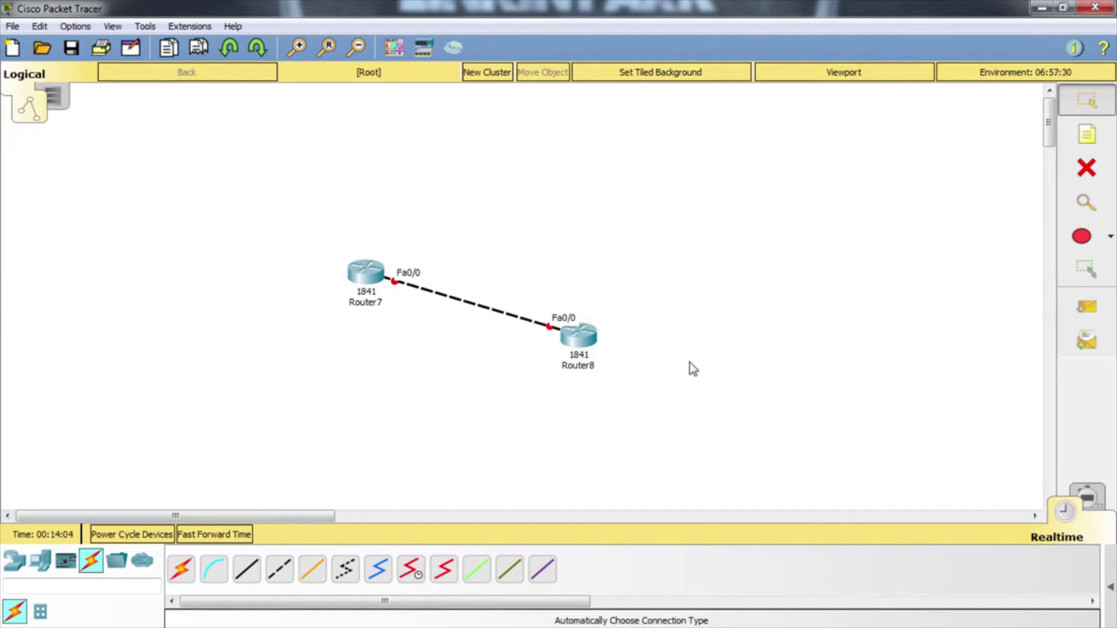
Switch to Simulation mode to view its event list, close the simulation view, and return to Realtime mode.
left_click(1101, 502)
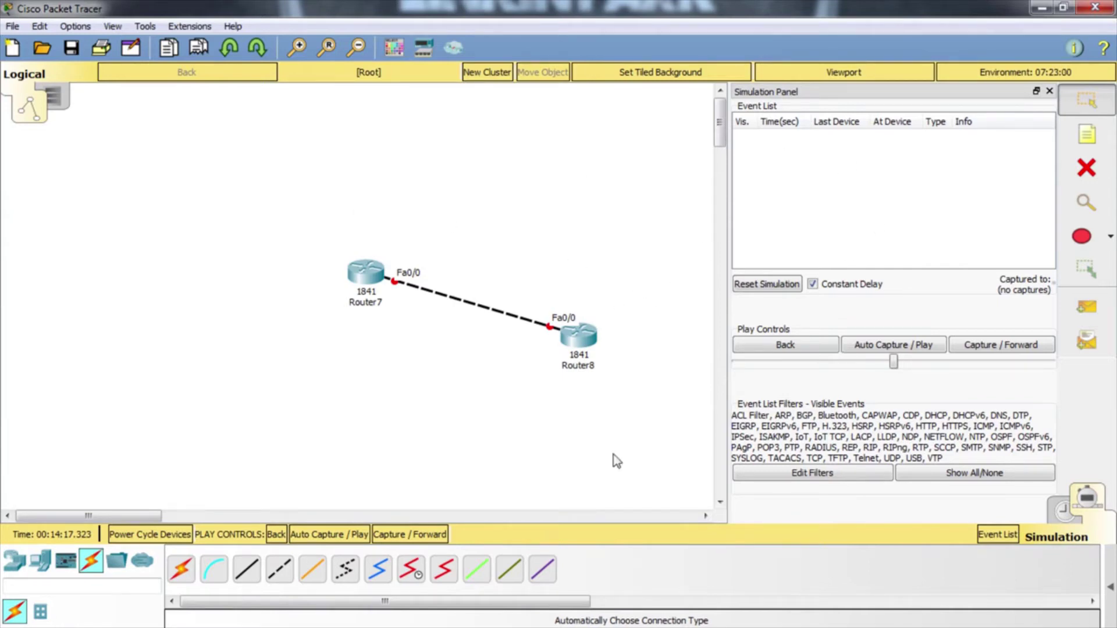
left_click(1049, 90)
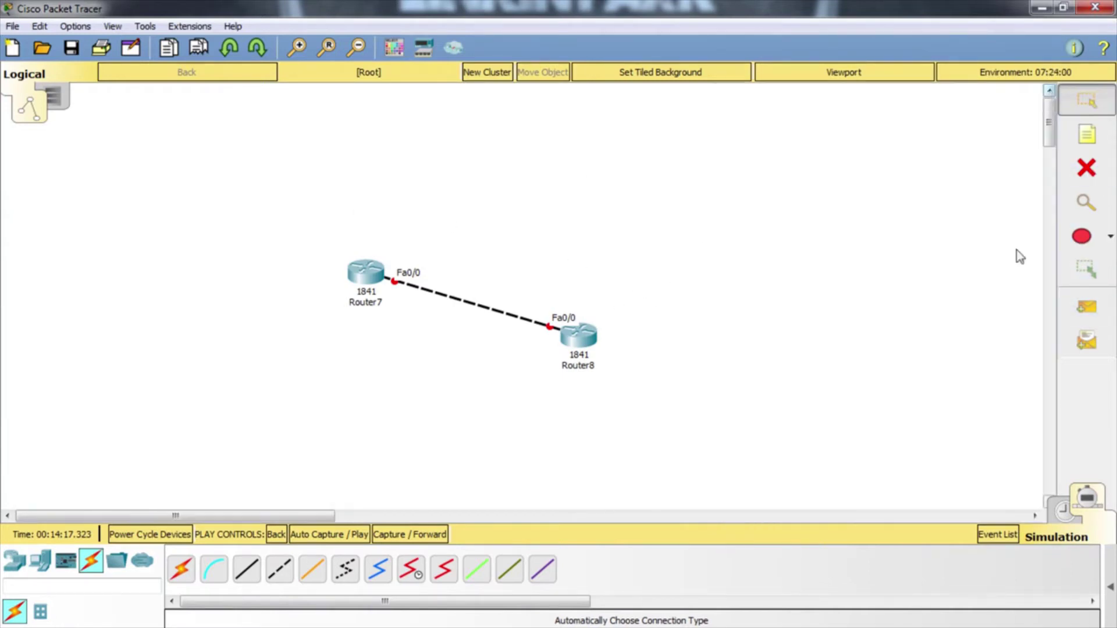
left_click(1062, 511)
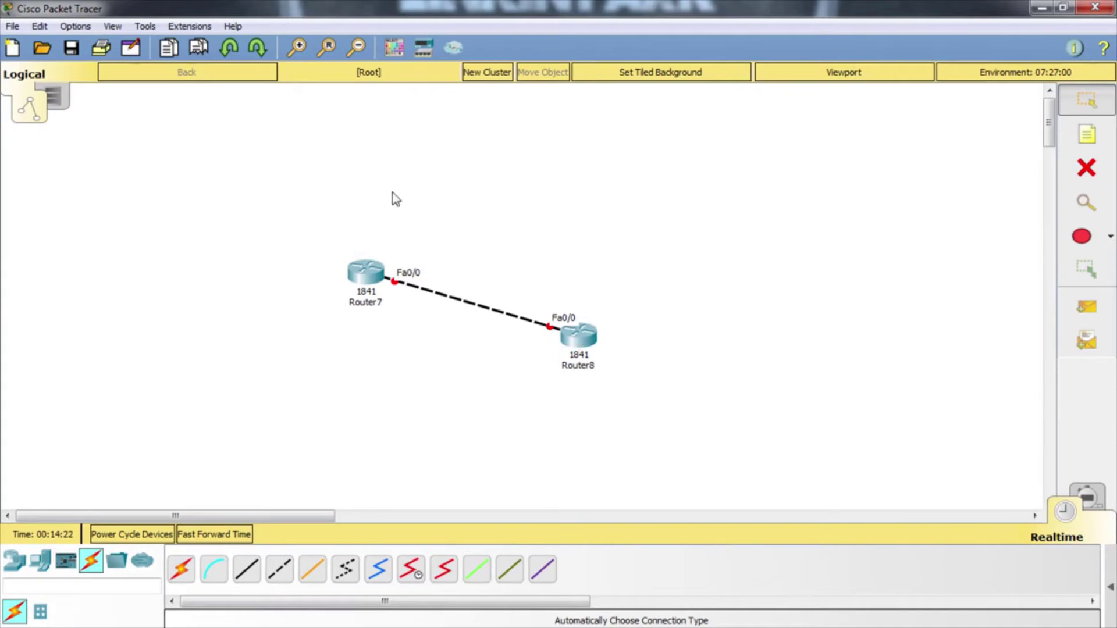
Switch from the logical to the Physical workspace and examine the intercity map around Home City and its roads.
scroll(608, 206, "down", 3)
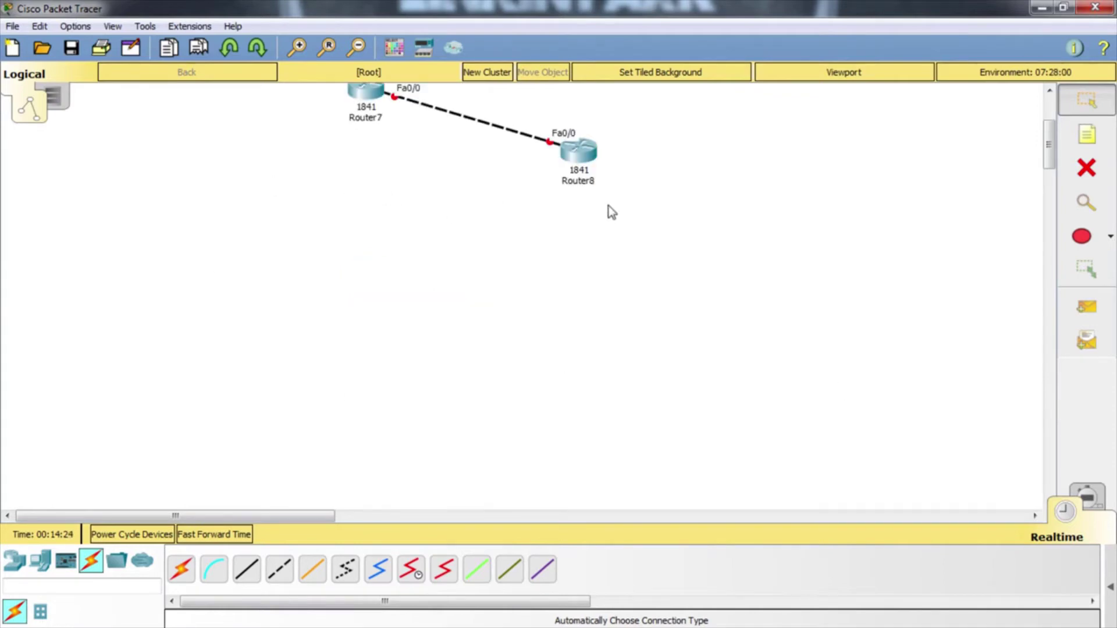
scroll(606, 210, "up", 3)
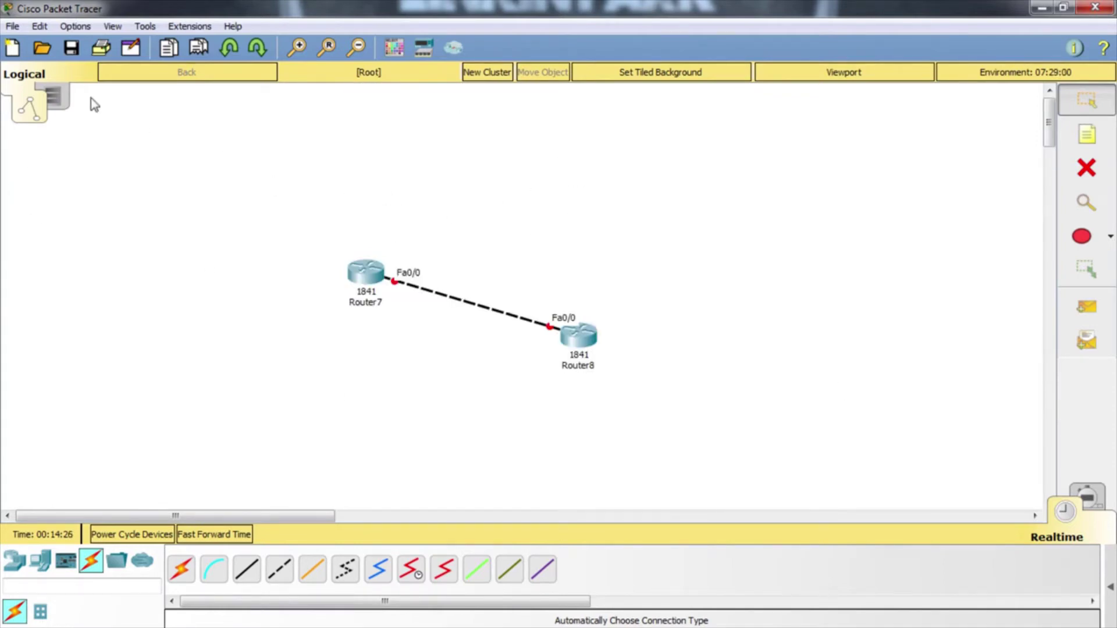
left_click(58, 109)
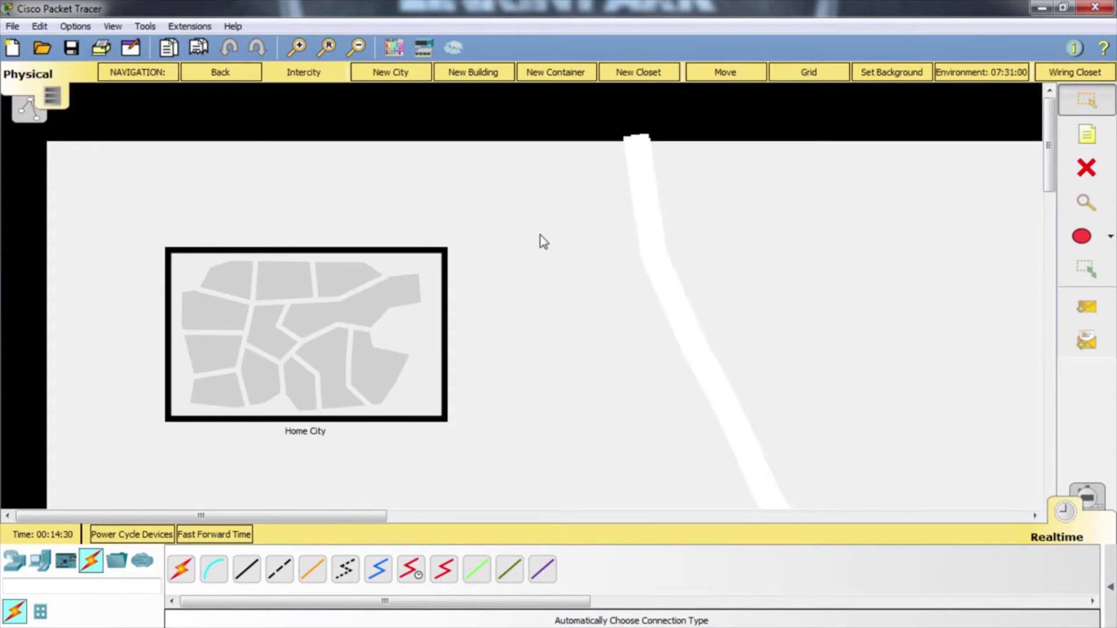
scroll(543, 242, "down", 3)
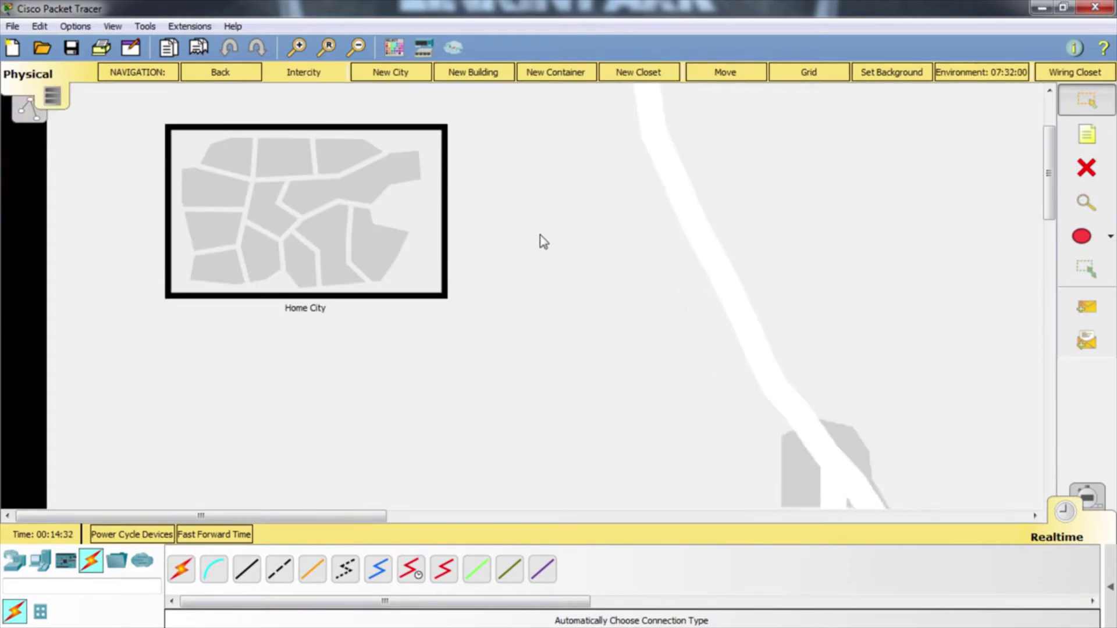
scroll(540, 235, "down", 9)
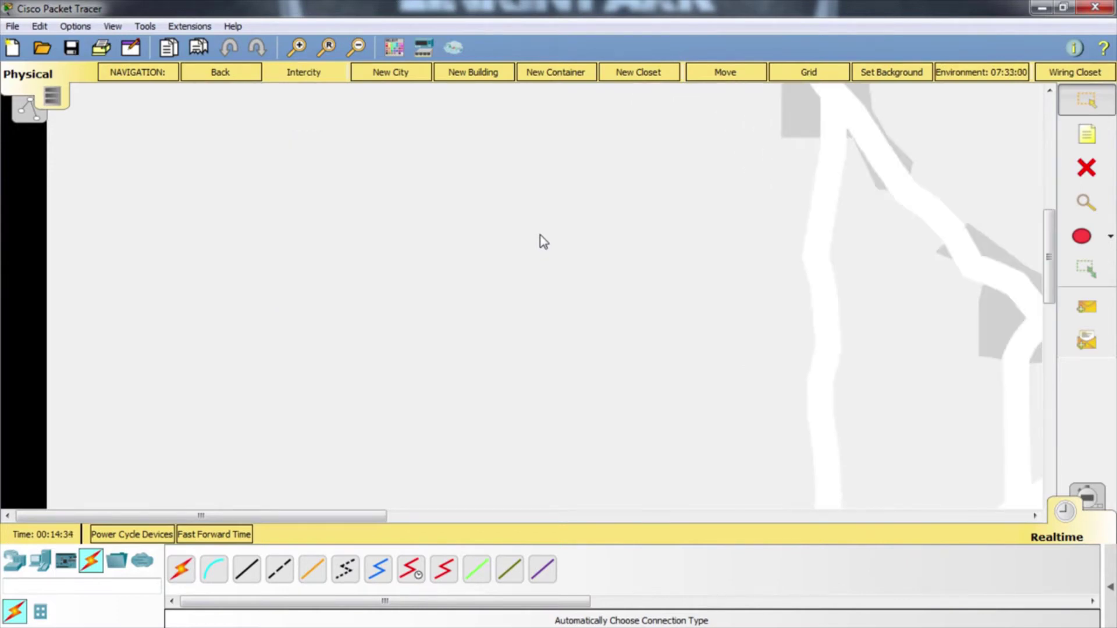
scroll(540, 236, "down", 6)
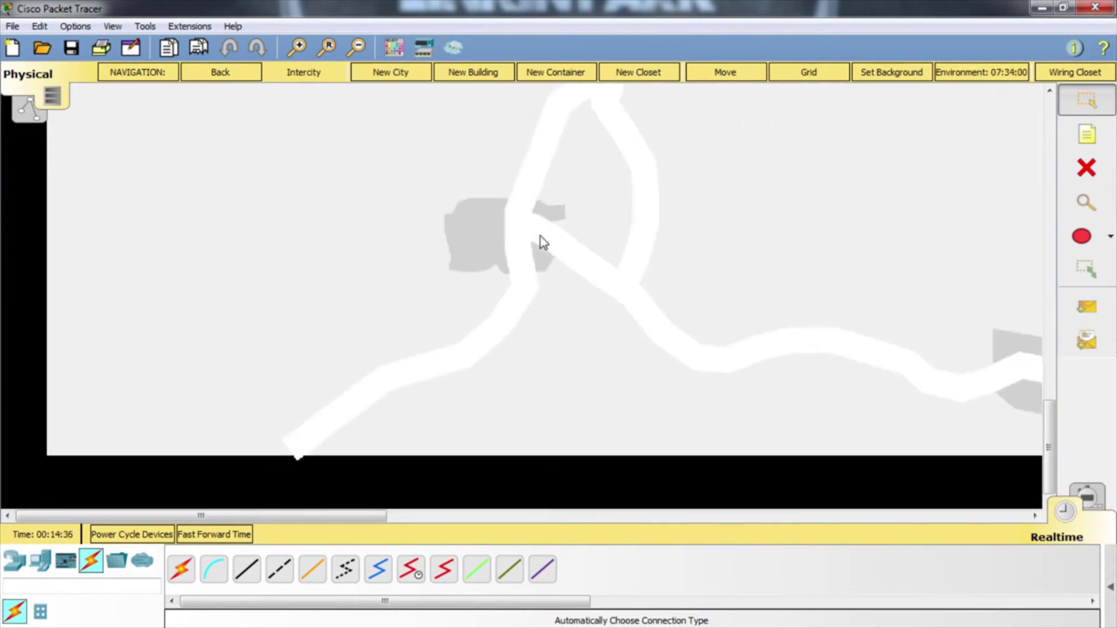
scroll(540, 236, "up", 3)
scroll(546, 244, "up", 10)
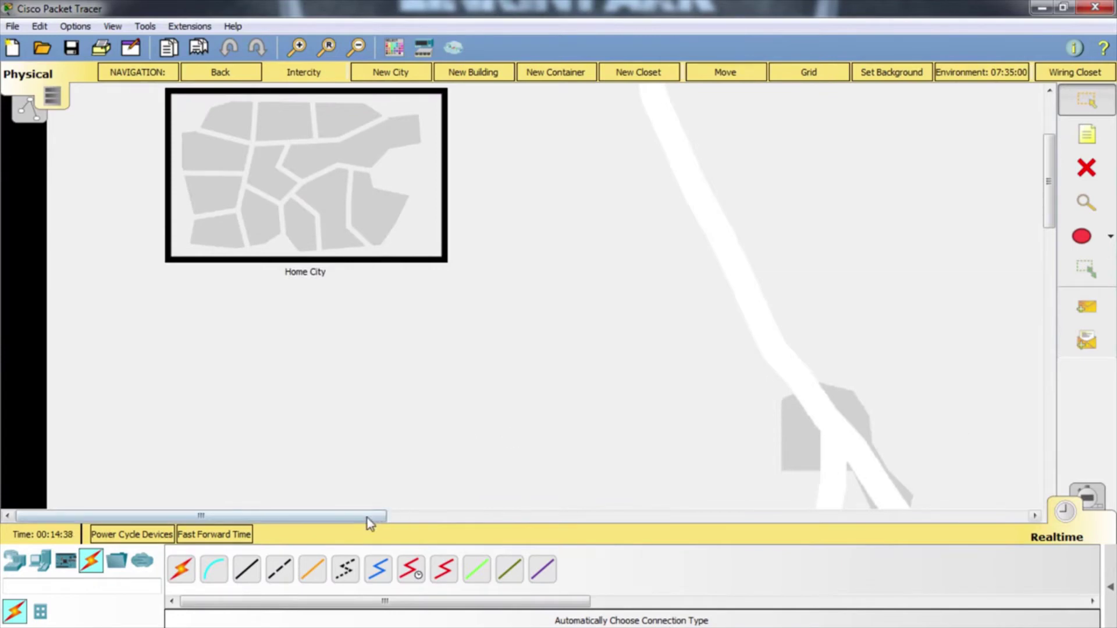
left_click_drag(369, 517, 617, 518)
scroll(621, 441, "down", 10)
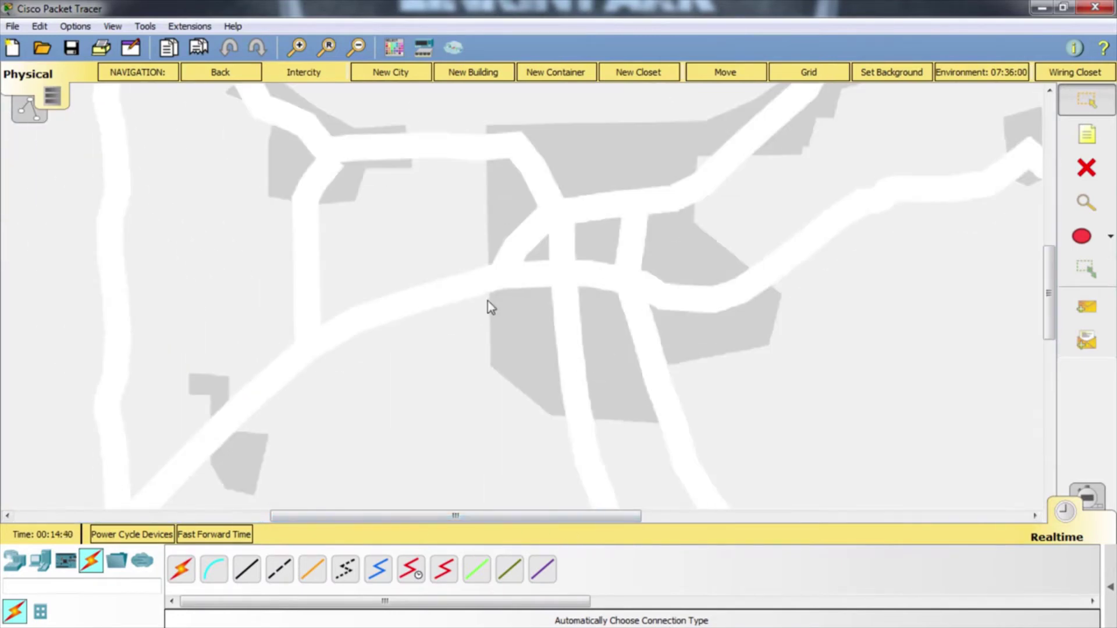
scroll(466, 325, "up", 10)
left_click_drag(494, 516, 239, 497)
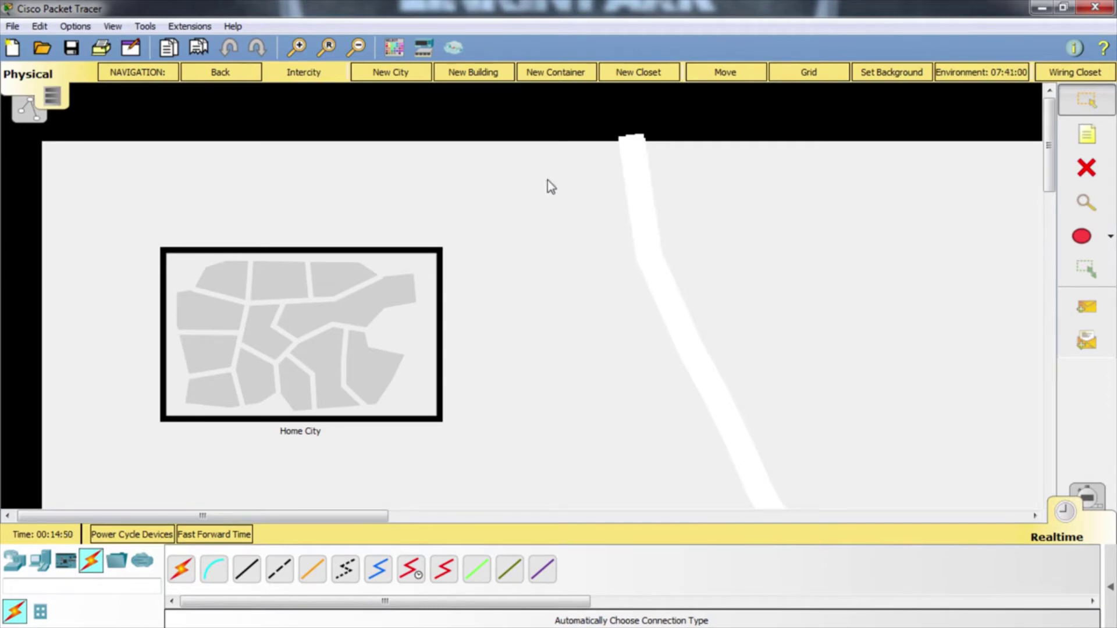
Add two new office buildings to the intercity map in the Physical workspace.
scroll(753, 400, "down", 5)
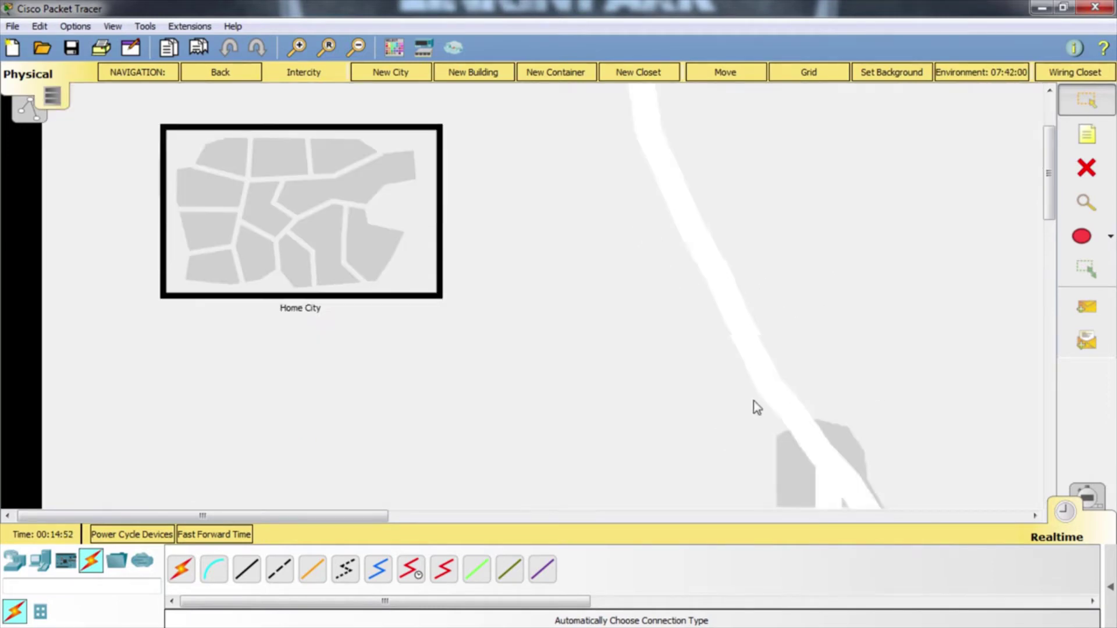
left_click_drag(372, 516, 641, 515)
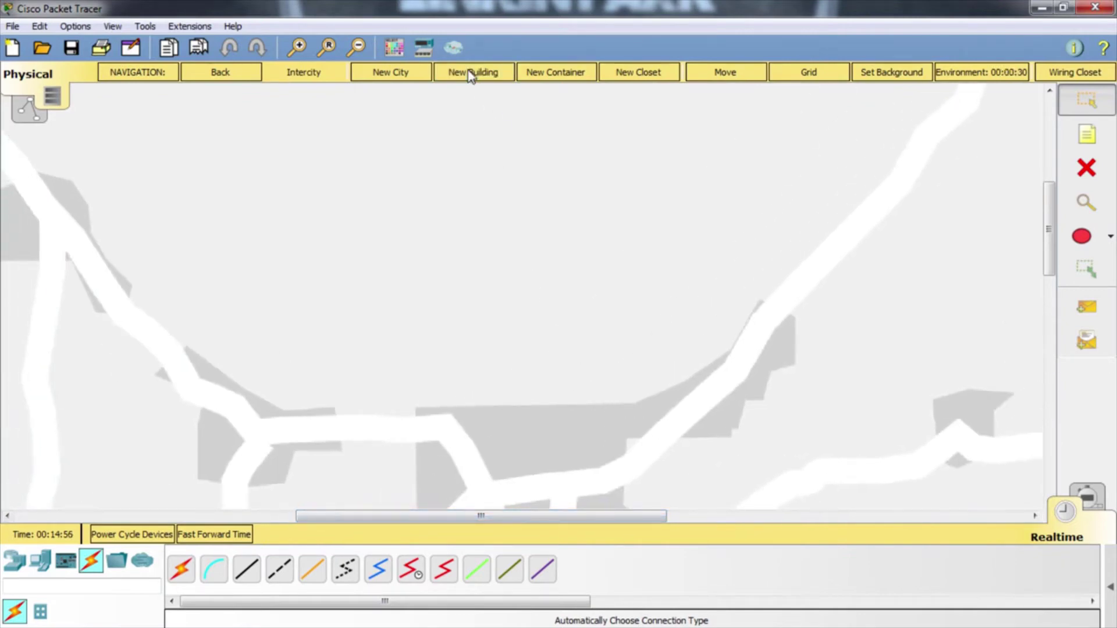
left_click_drag(349, 230, 451, 304)
left_click_drag(449, 520, 39, 472)
scroll(123, 386, "up", 5)
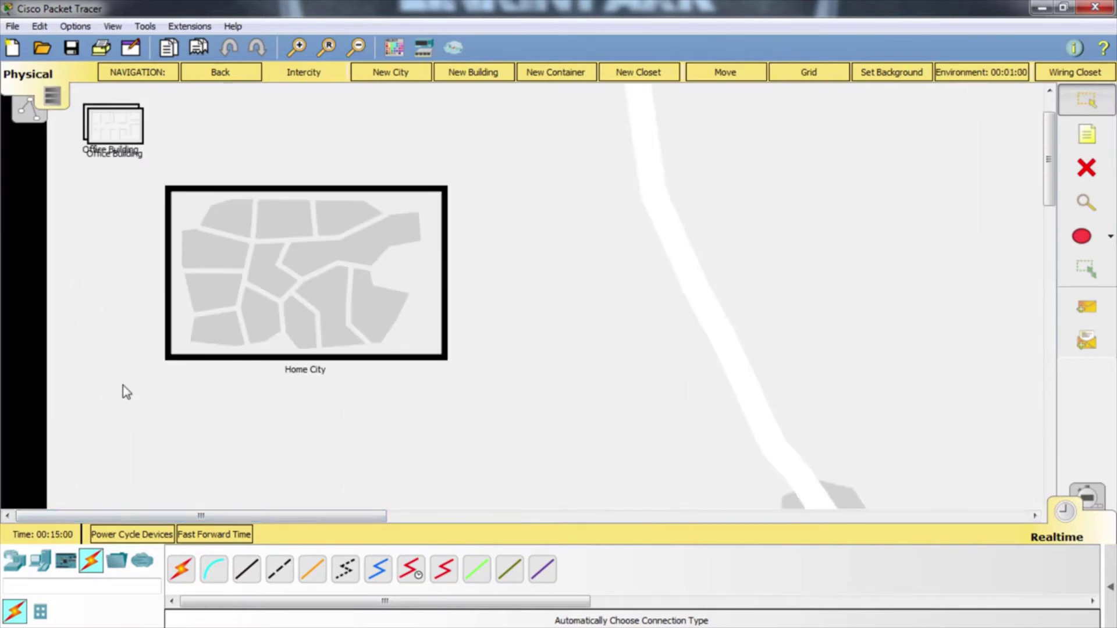
Move the two new office buildings apart on the intercity map, across the road from Home City.
scroll(127, 391, "up", 2)
left_click_drag(113, 189, 902, 446)
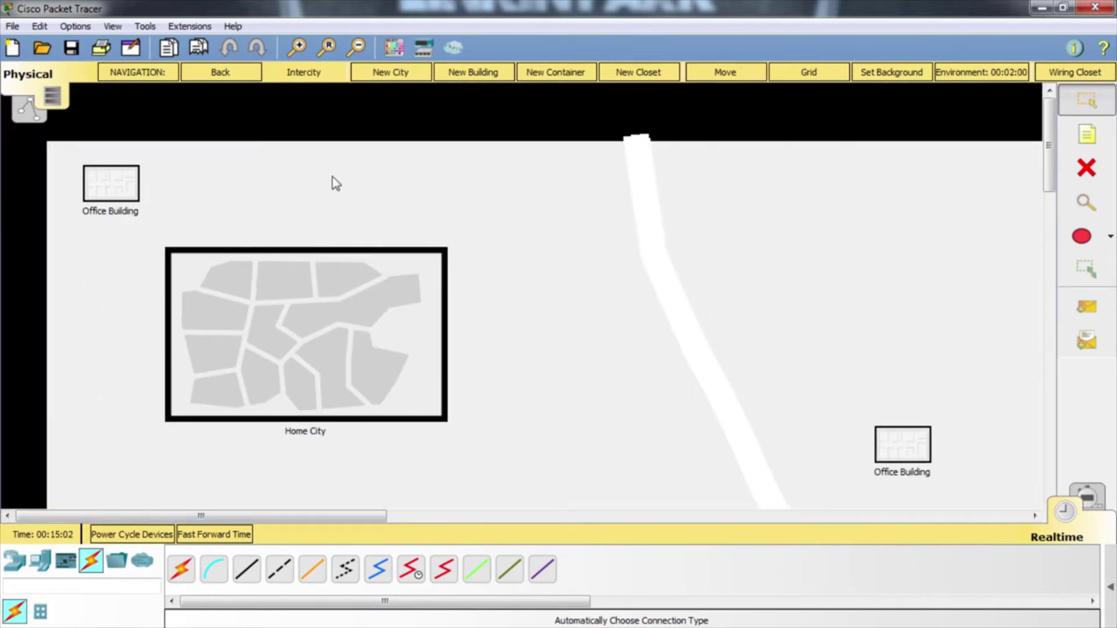
left_click_drag(122, 185, 1008, 455)
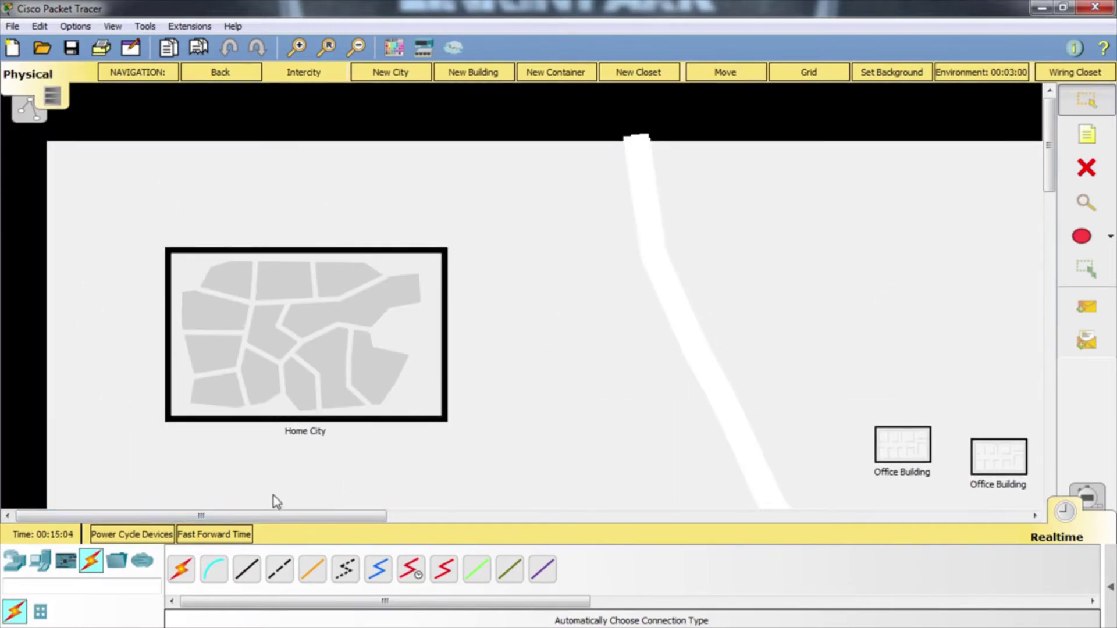
left_click_drag(292, 518, 413, 518)
scroll(466, 448, "down", 3)
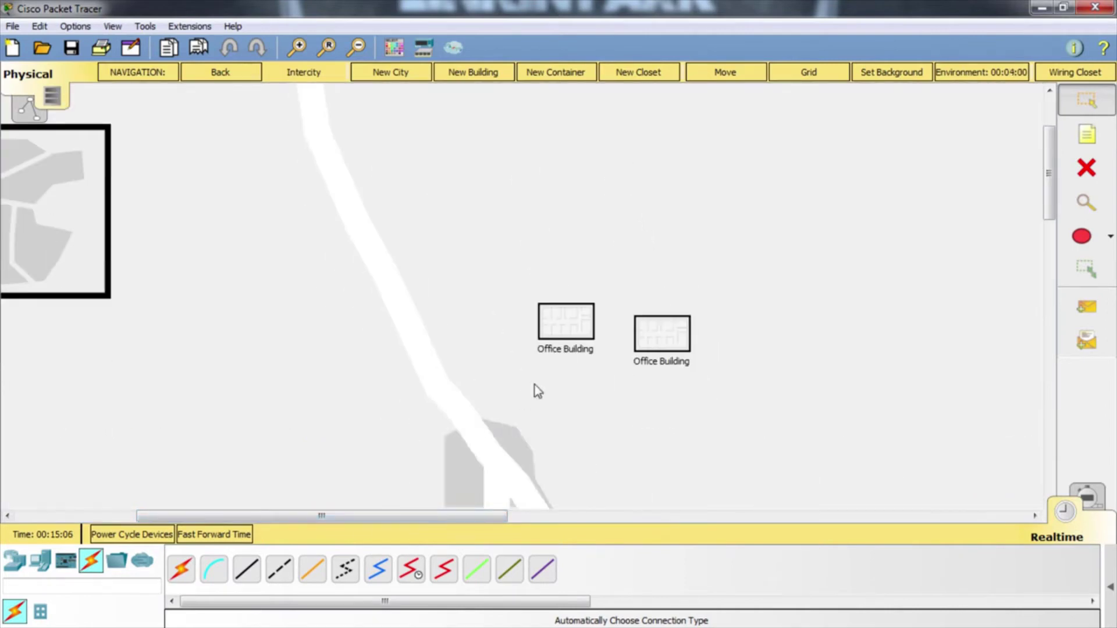
Open the office building nearer the road and examine its whole floor plan.
left_click(547, 356)
left_click(595, 413)
left_click(570, 323)
scroll(572, 332, "down", 3)
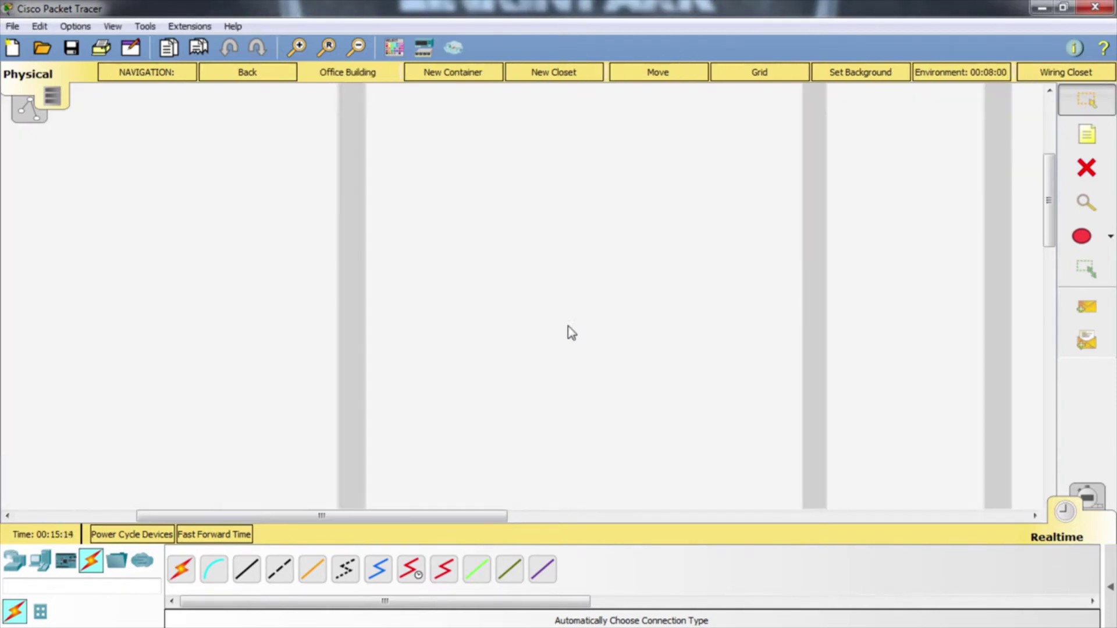
scroll(571, 332, "down", 5)
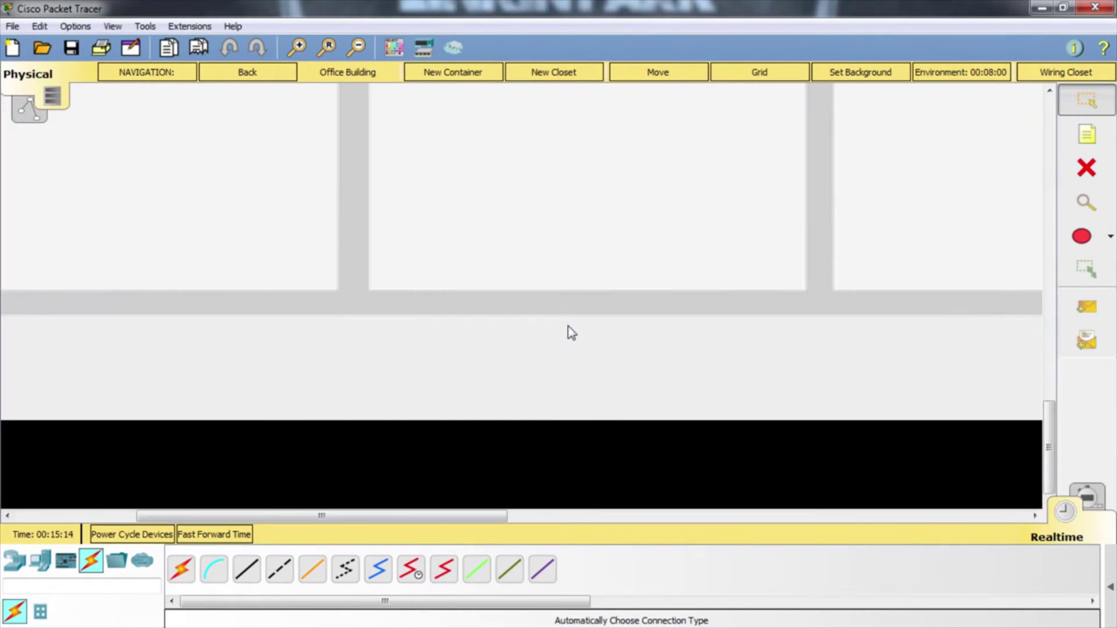
left_click(357, 47)
left_click(357, 47)
left_click(357, 48)
left_click(359, 47)
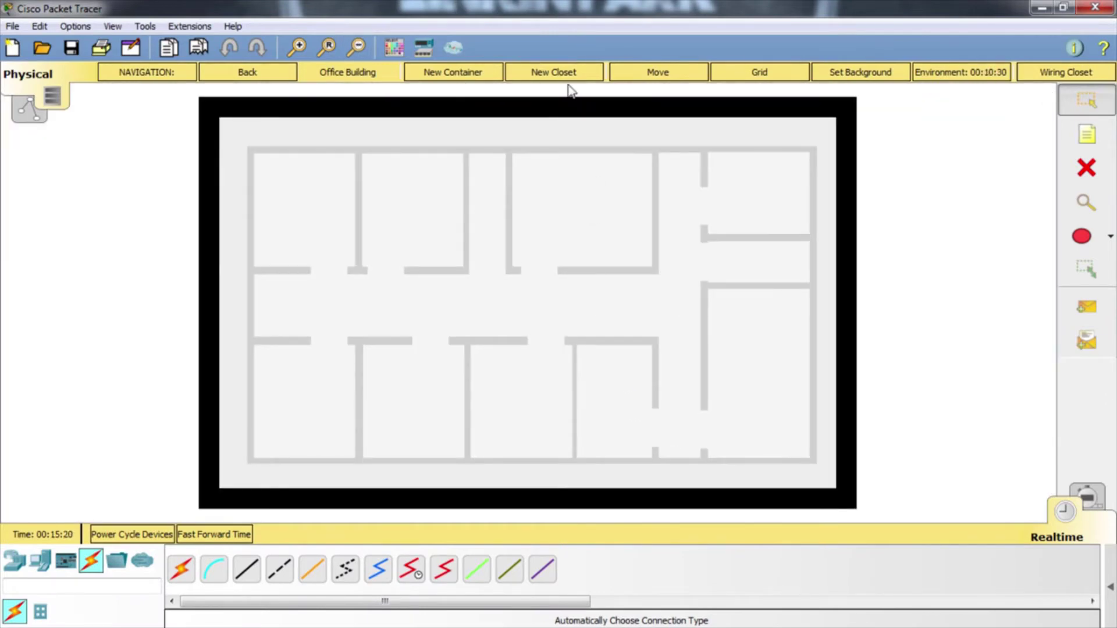
Add a new container to the office building, place it in the lower-right room, and open it.
left_click(451, 74)
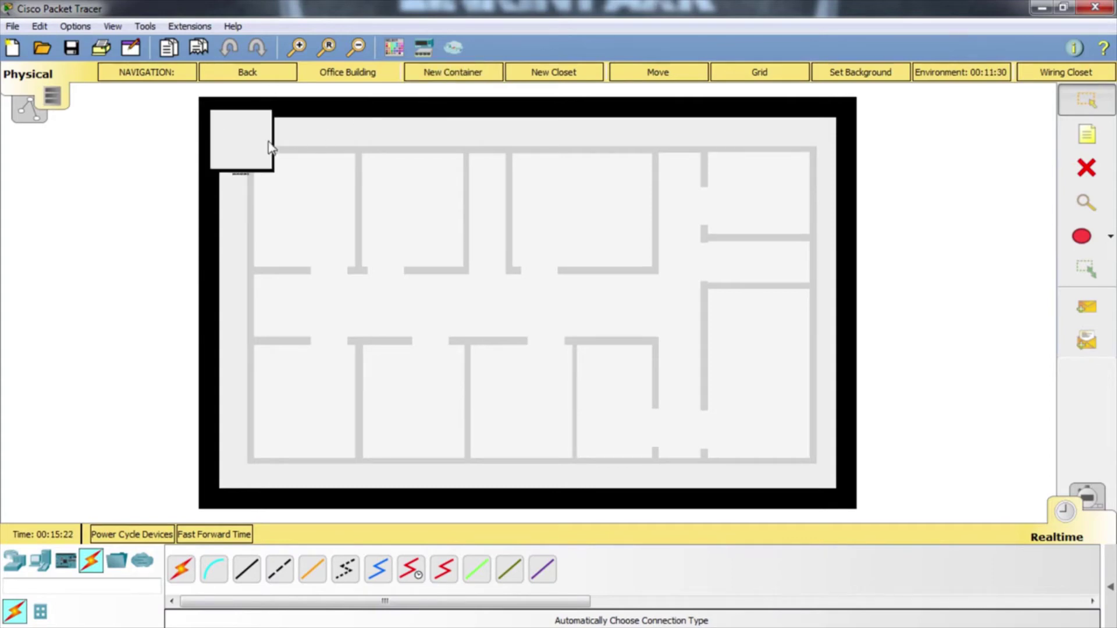
left_click_drag(228, 152, 301, 233)
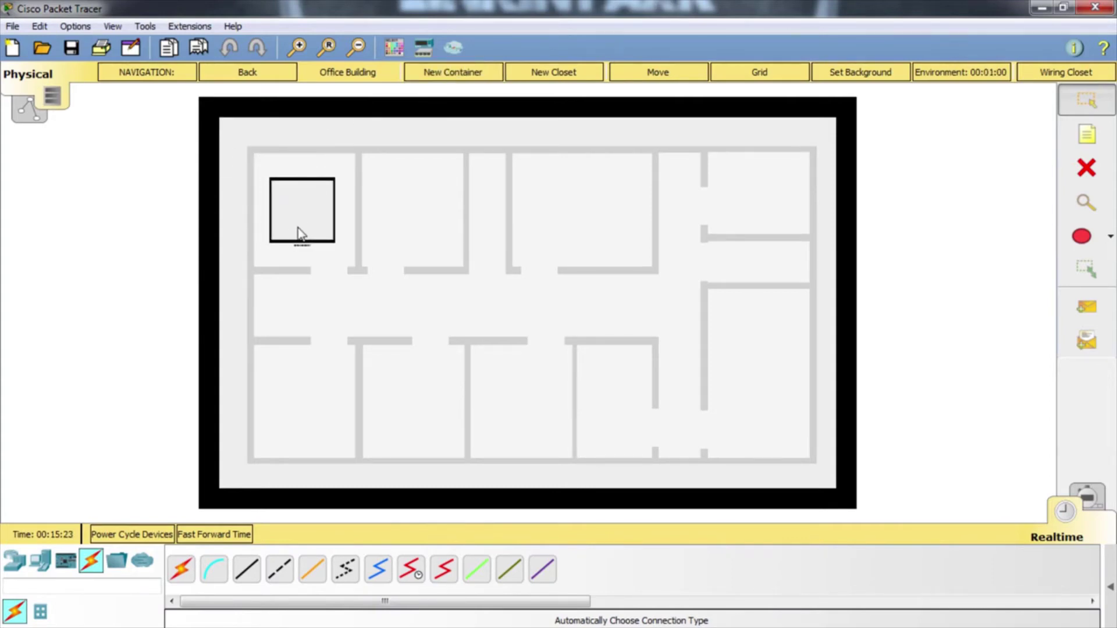
left_click_drag(394, 206, 762, 381)
double_click(748, 381)
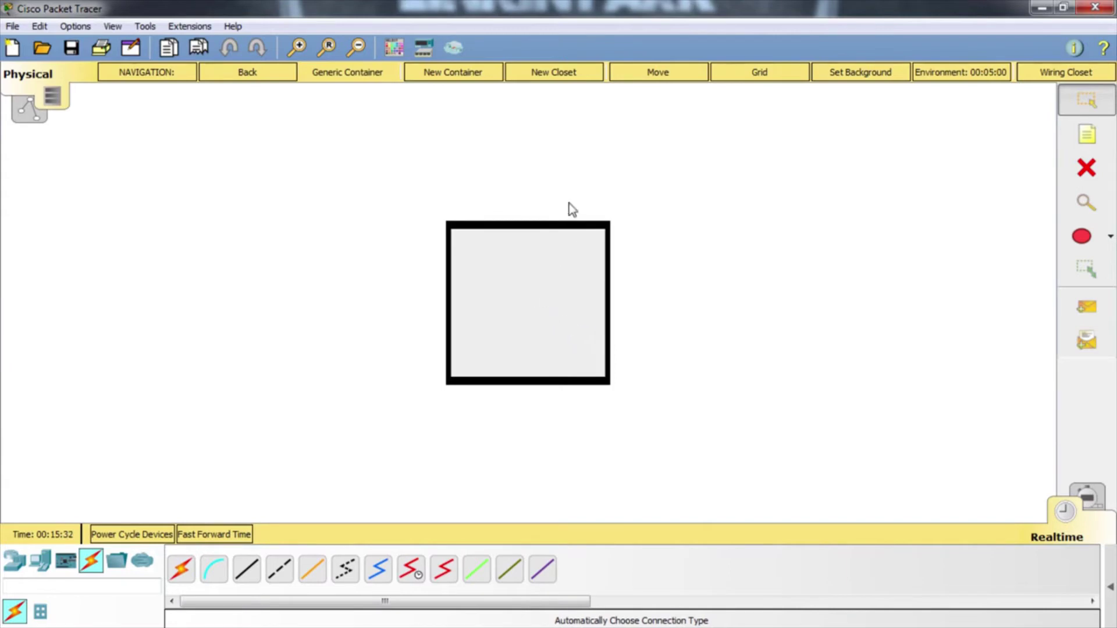
Add a wiring closet to the generic container and add a new rack inside that closet.
left_click(540, 78)
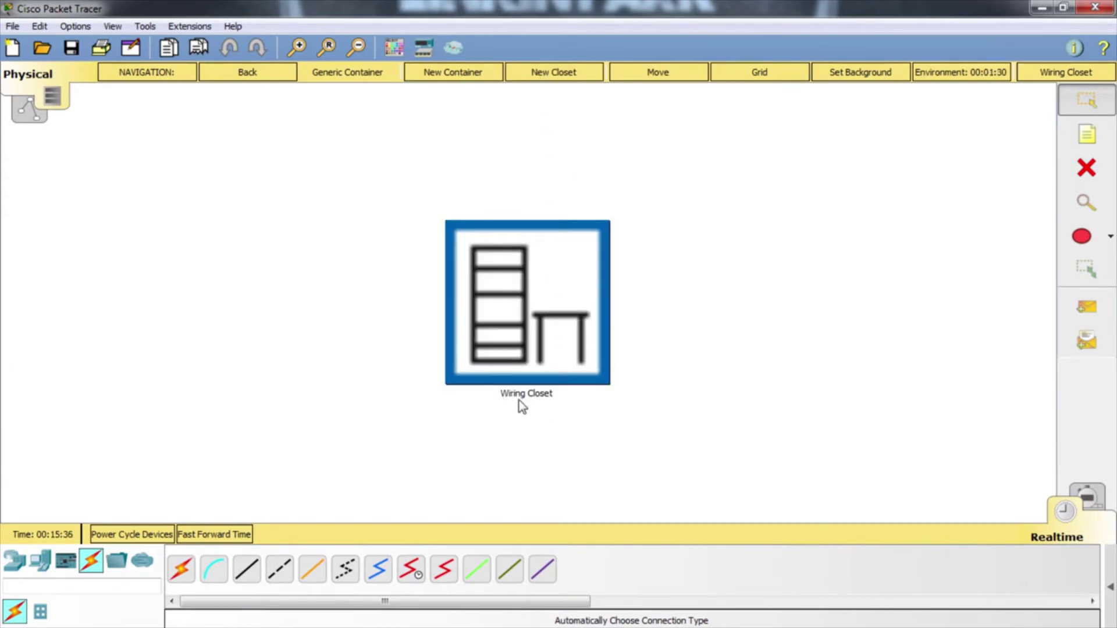
double_click(545, 295)
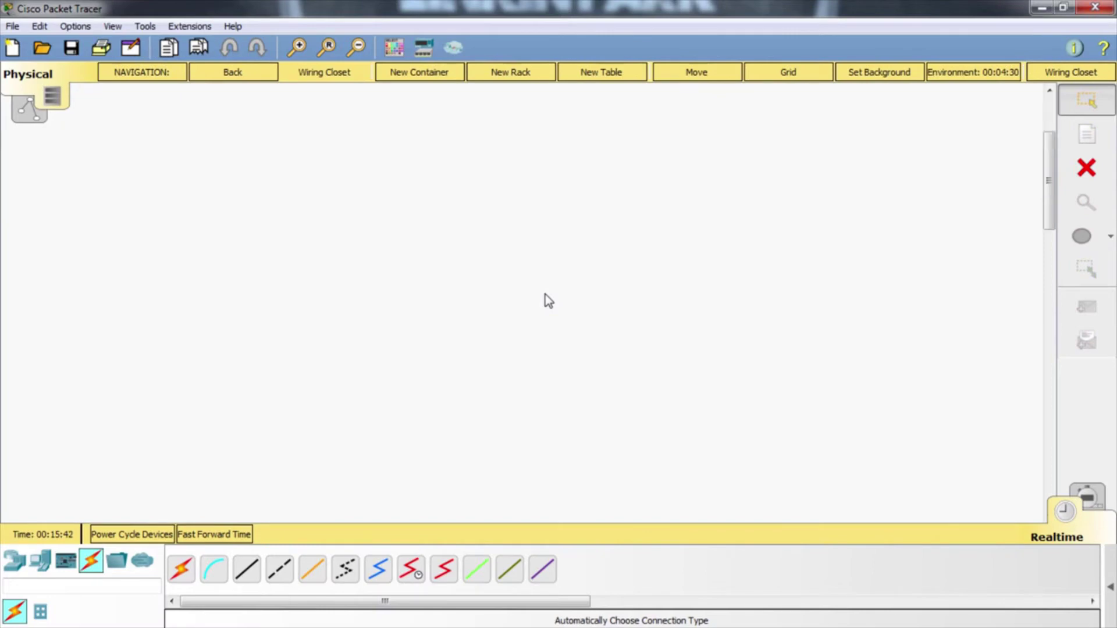
left_click(529, 75)
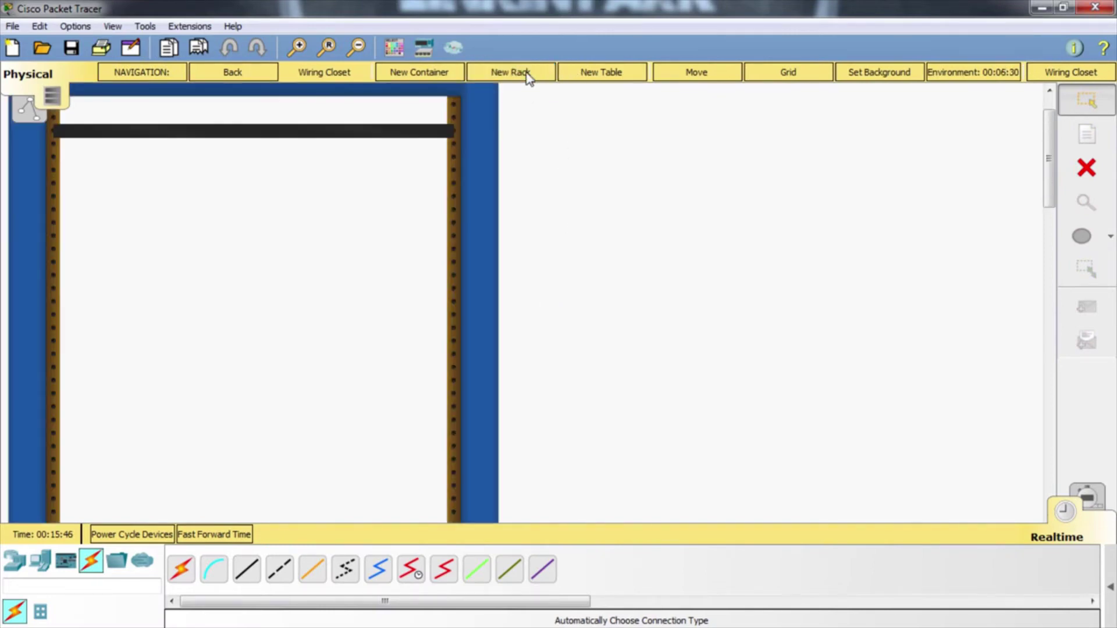
scroll(473, 214, "down", 5)
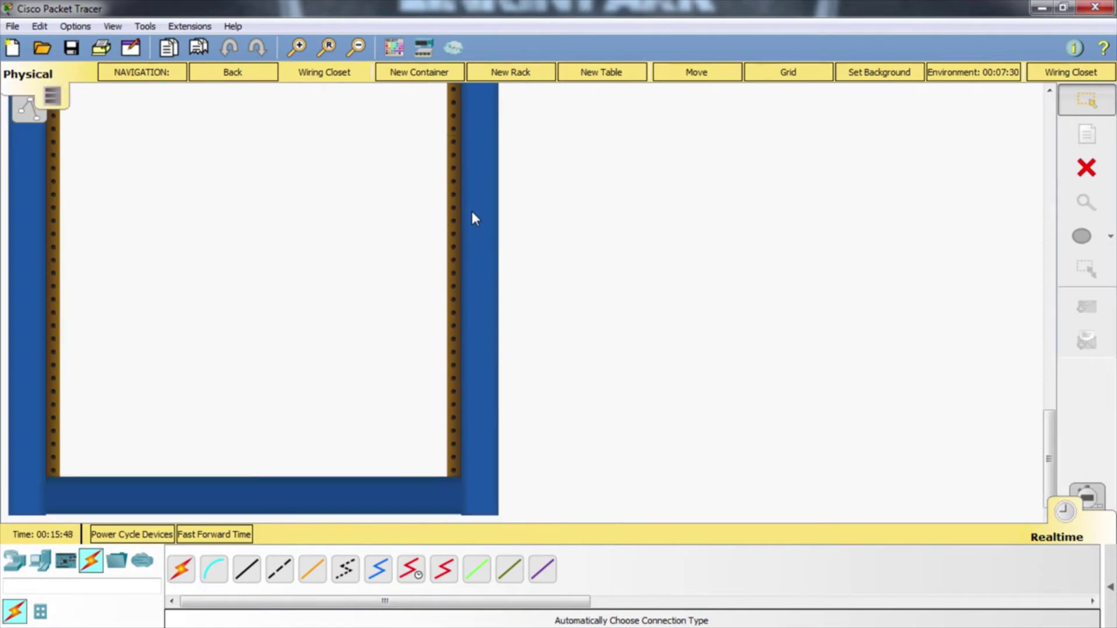
scroll(474, 220, "up", 5)
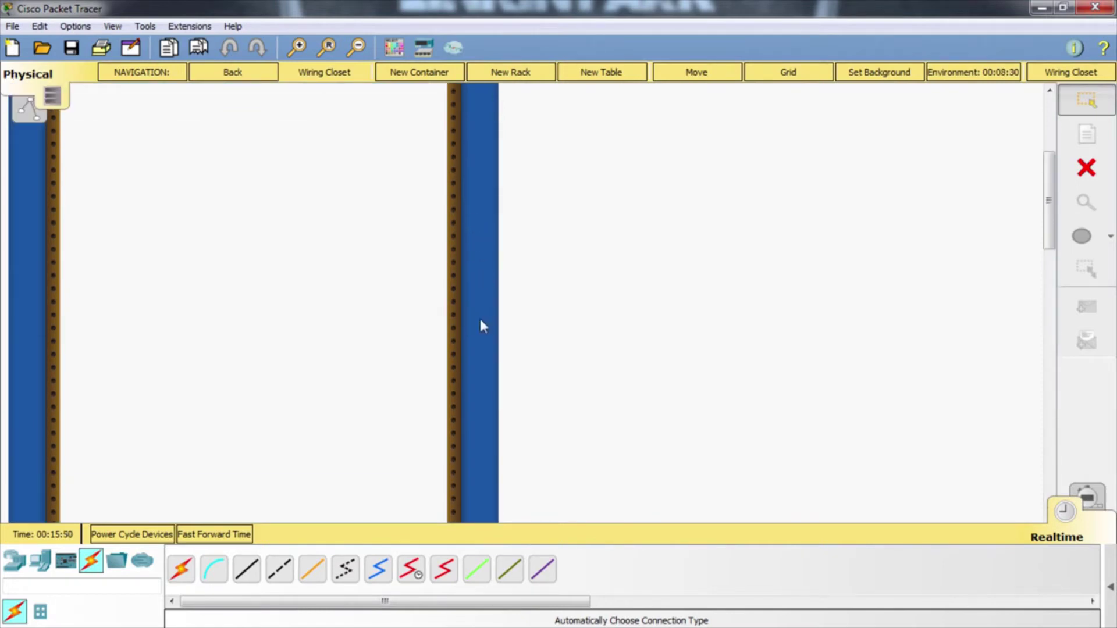
Install an 1841 router in the wiring closet's rack.
left_click(13, 562)
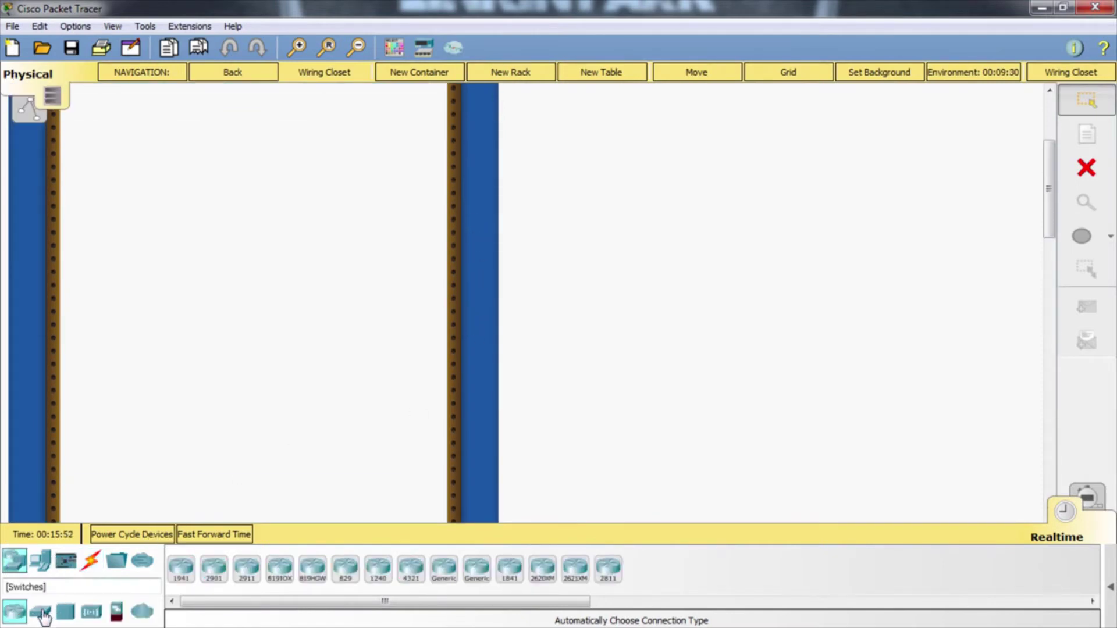
left_click(510, 569)
left_click(306, 198)
scroll(348, 249, "up", 3)
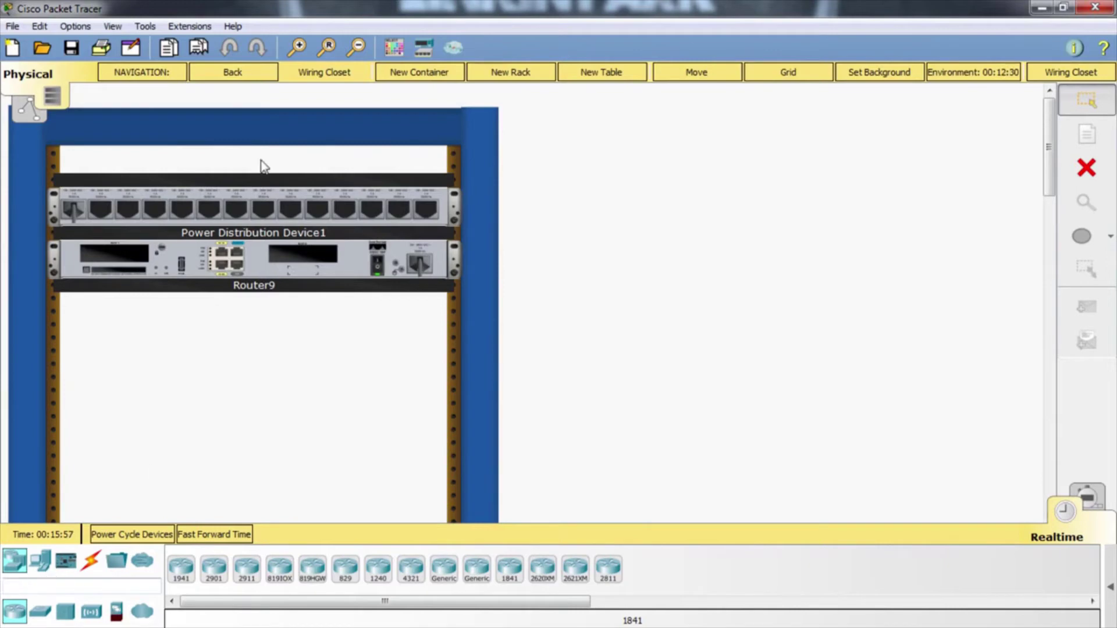
Add a new table beside the rack in the wiring closet.
left_click(602, 76)
left_click(346, 44)
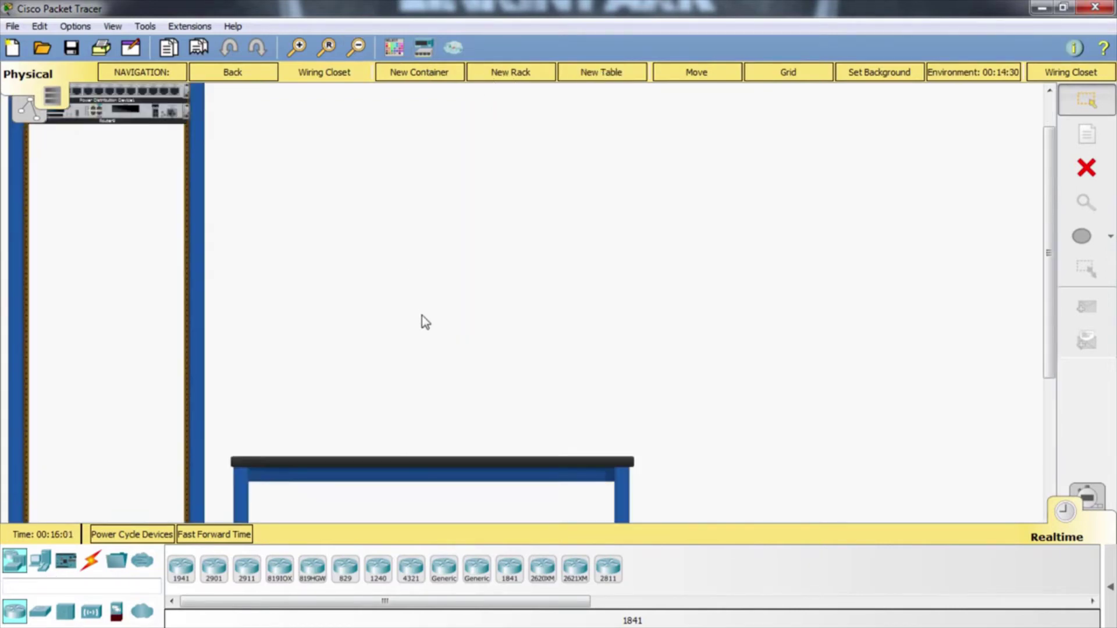
scroll(421, 321, "down", 5)
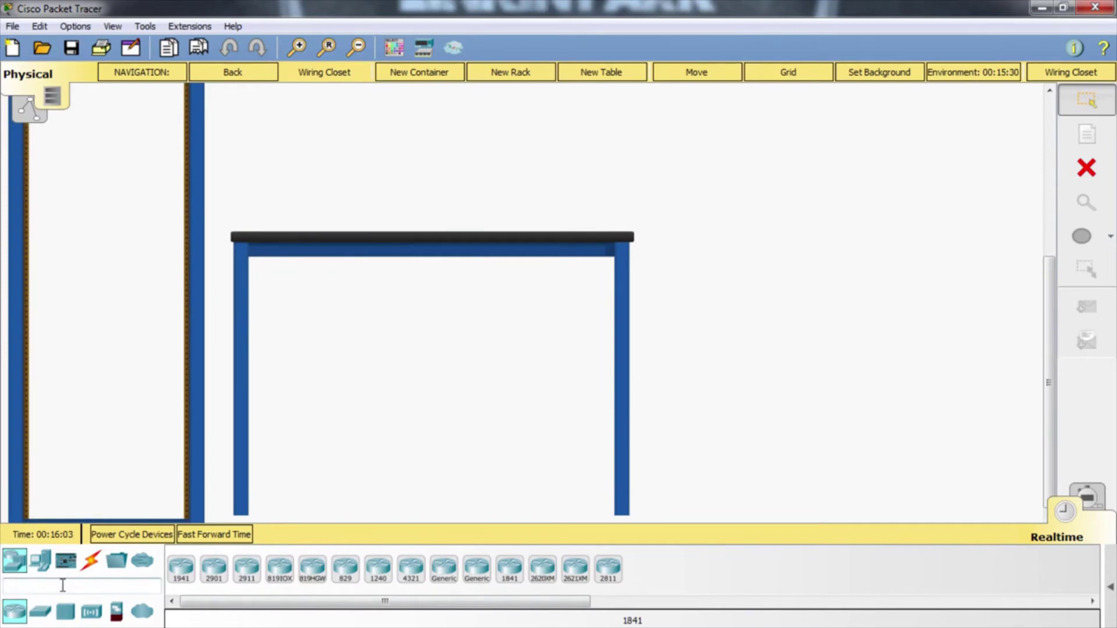
Place a generic PC and a TV on the wiring closet's table.
left_click(40, 561)
left_click(181, 568)
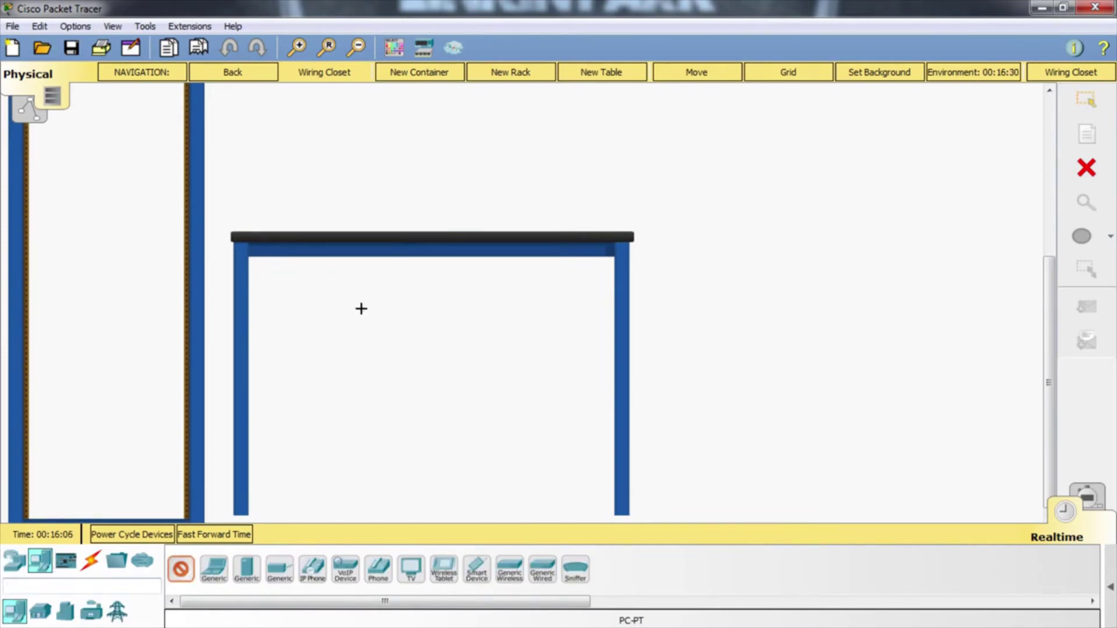
left_click(429, 208)
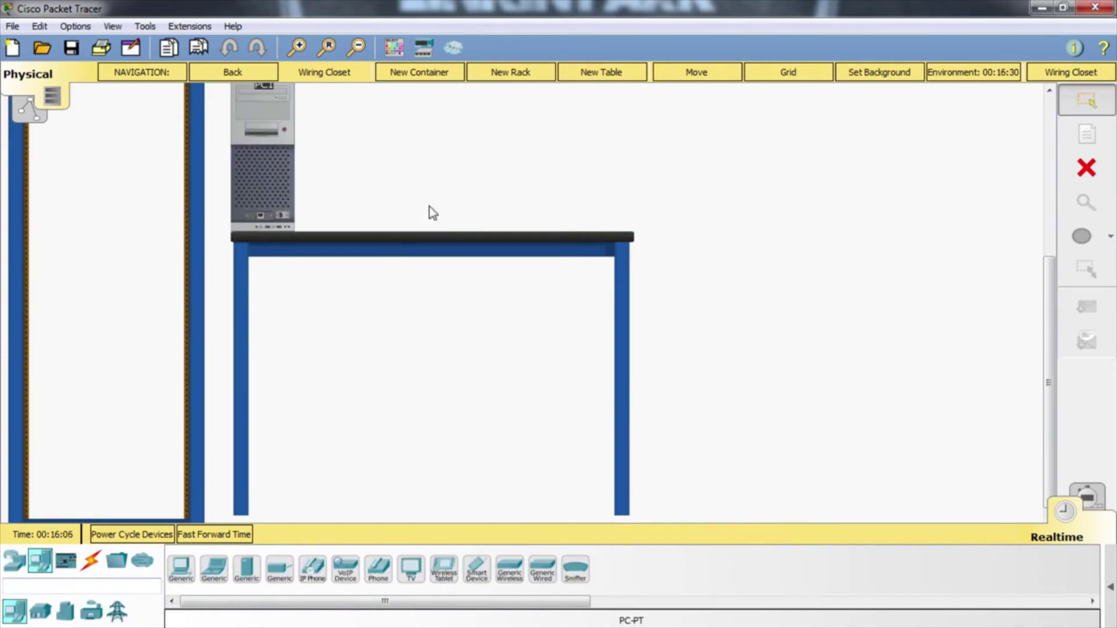
left_click(410, 568)
left_click(439, 178)
scroll(441, 179, "up", 1)
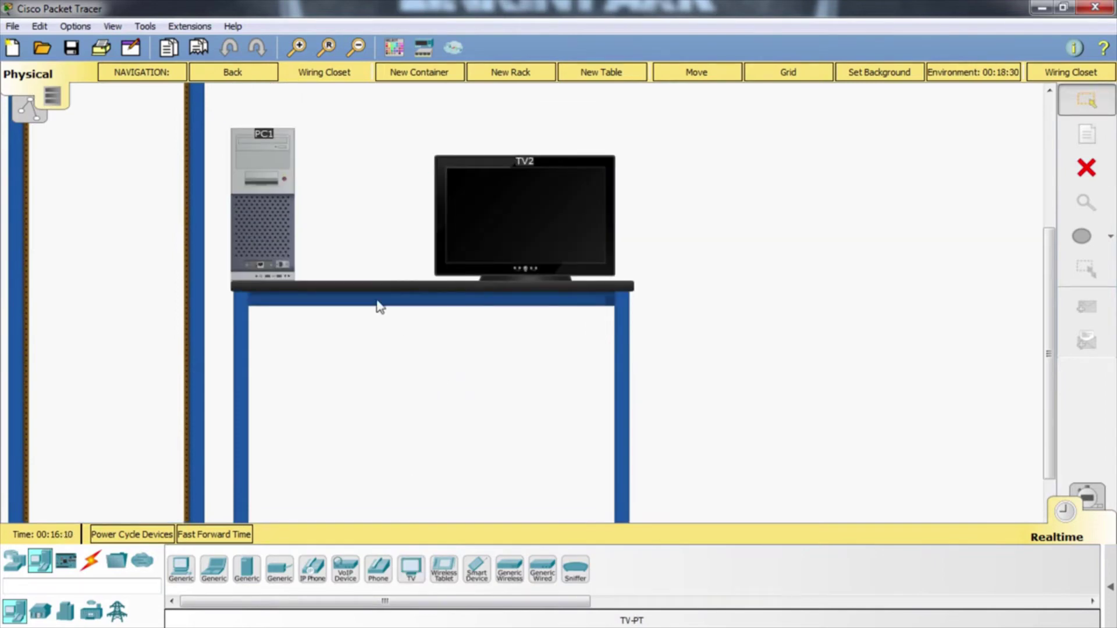
Examine the equipped rack and table, and return from the wiring closet to the intercity map.
scroll(379, 306, "up", 5)
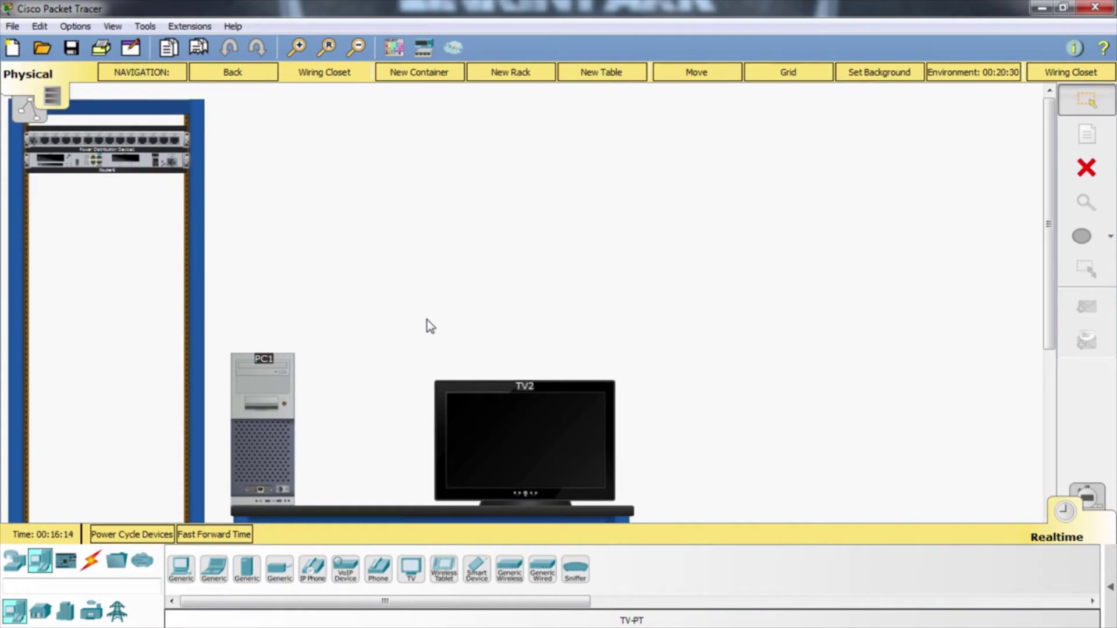
scroll(431, 326, "down", 5)
scroll(439, 317, "up", 5)
left_click(228, 72)
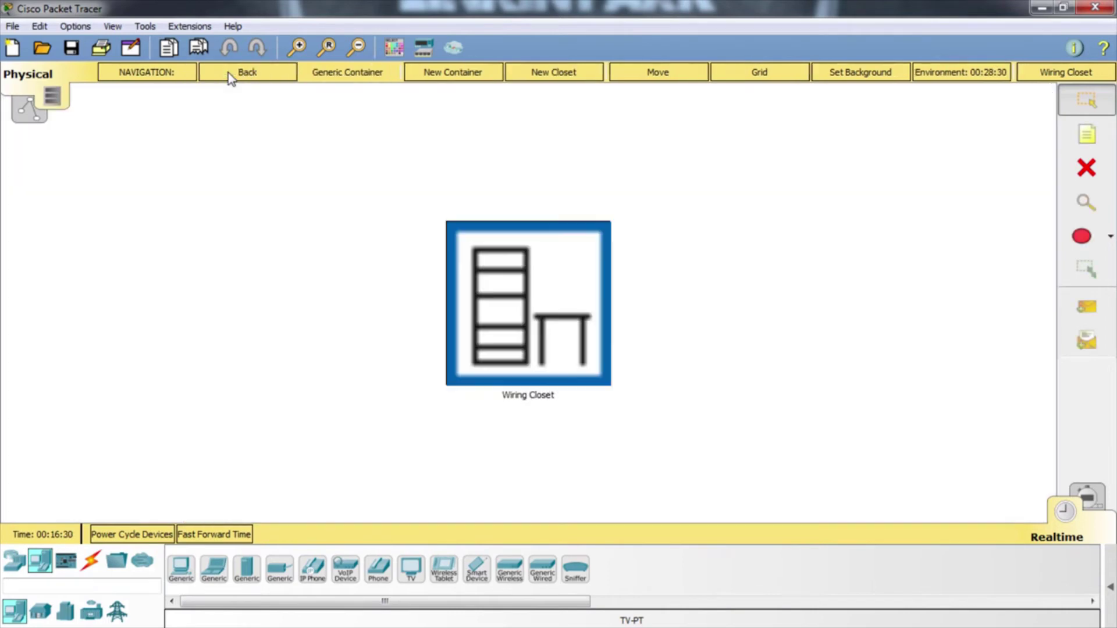
left_click(228, 72)
left_click(228, 72)
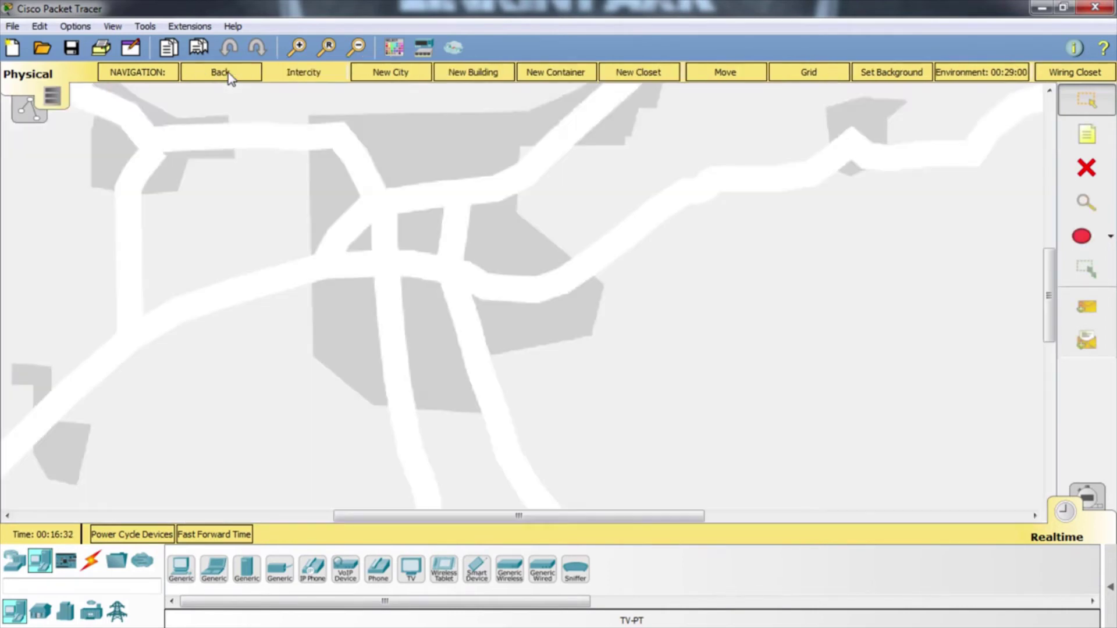
Add a new city to the intercity map and place it just to the right of Home City.
scroll(326, 326, "up", 5)
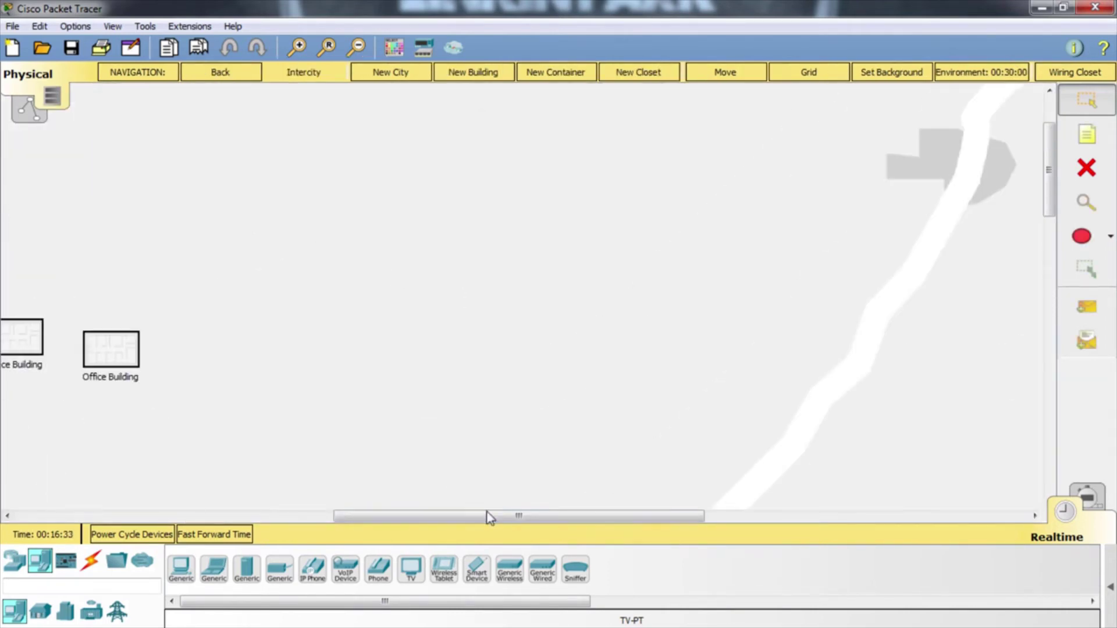
left_click_drag(488, 516, 182, 511)
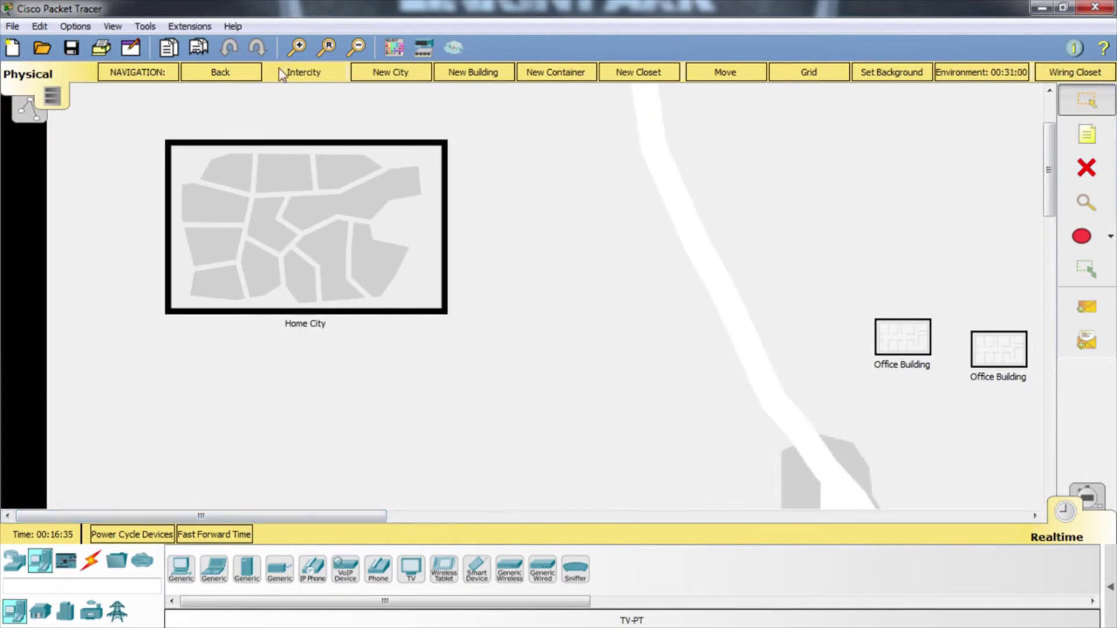
left_click(391, 72)
left_click_drag(331, 222, 630, 216)
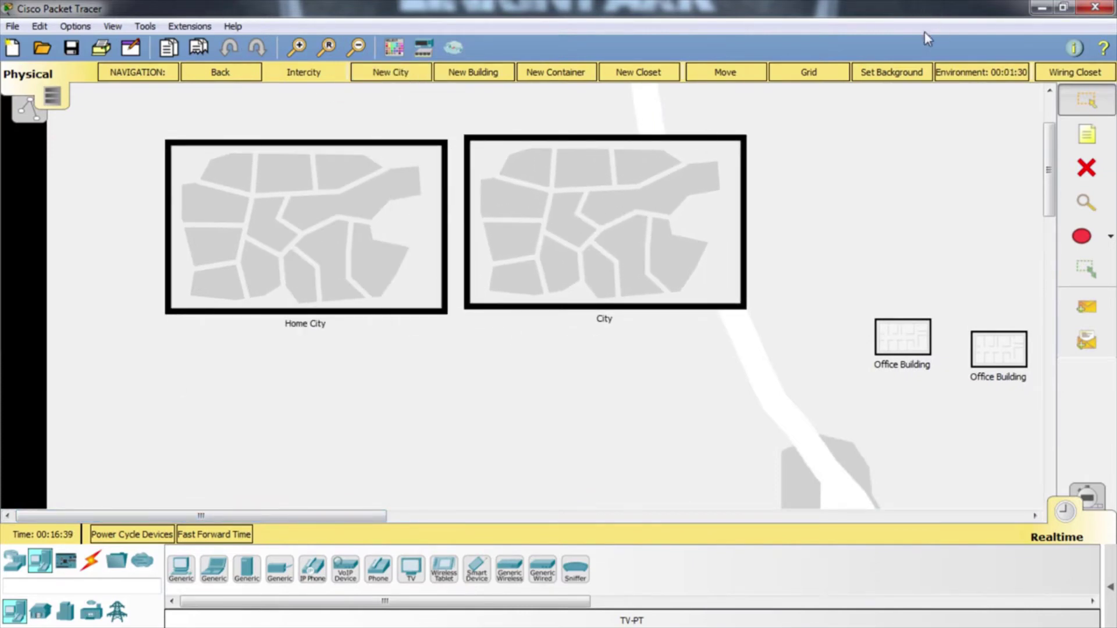
View the intercity map's background image settings without changing them, and return to the Logical workspace.
left_click(884, 75)
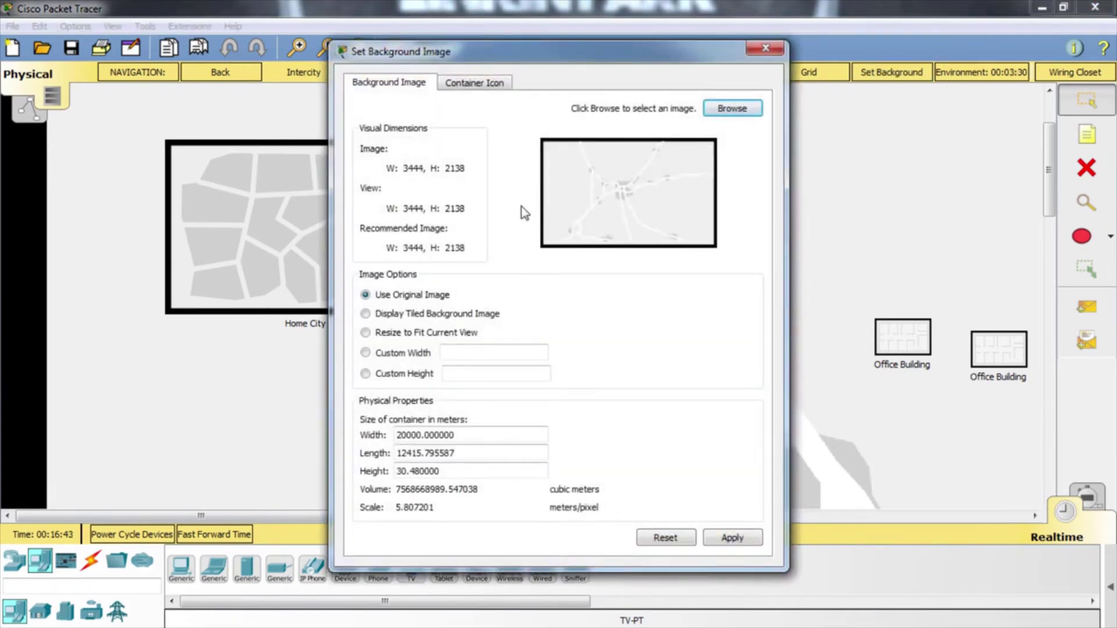
left_click(766, 48)
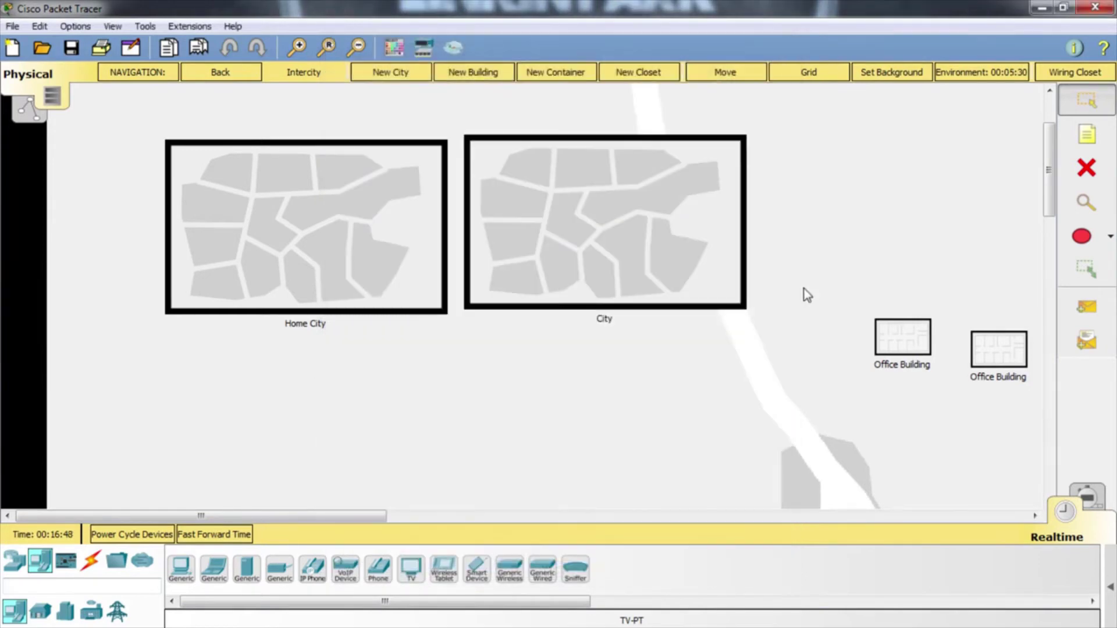
left_click(30, 108)
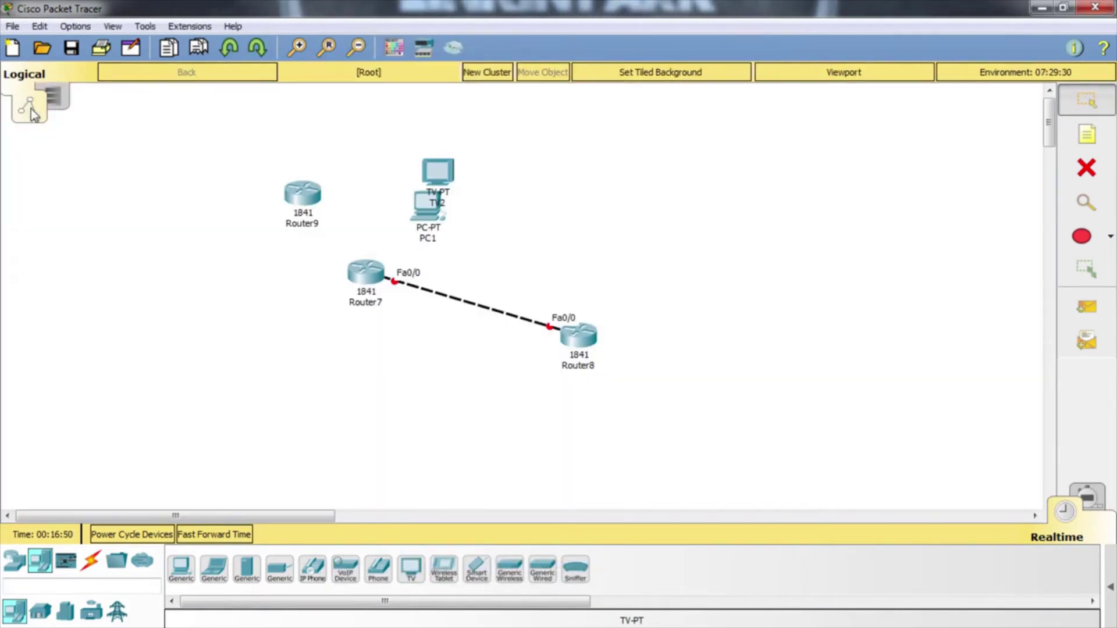
Move Router9 away from the other devices and delete the TV, the PC, Router7 and Router8.
left_click_drag(288, 189, 237, 230)
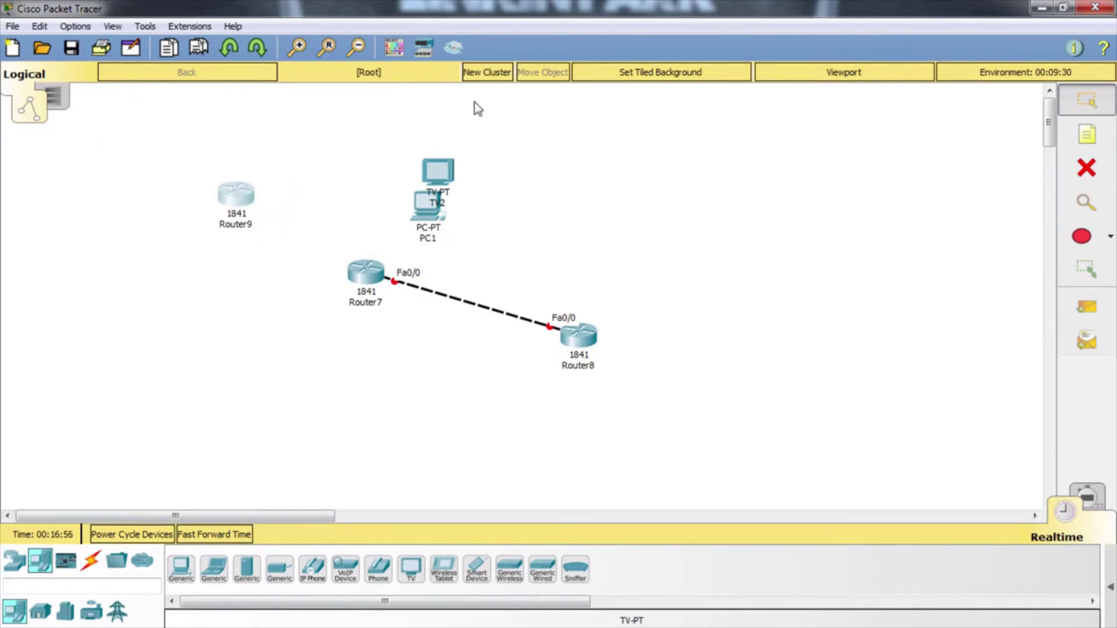
left_click_drag(321, 156, 624, 400)
left_click(1086, 168)
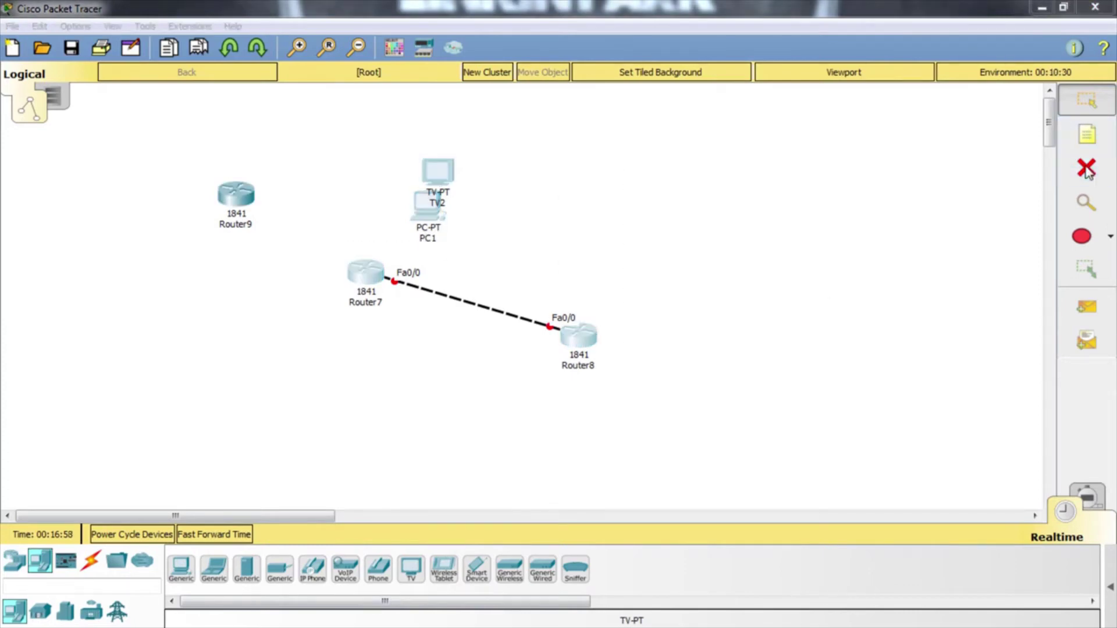
left_click(520, 346)
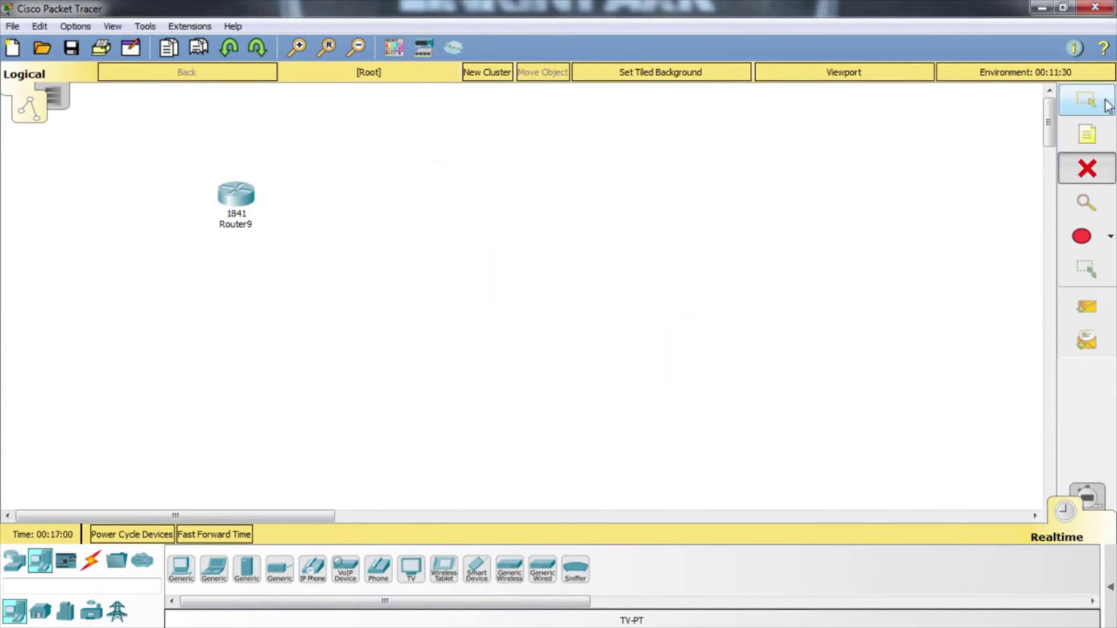
key("Escape")
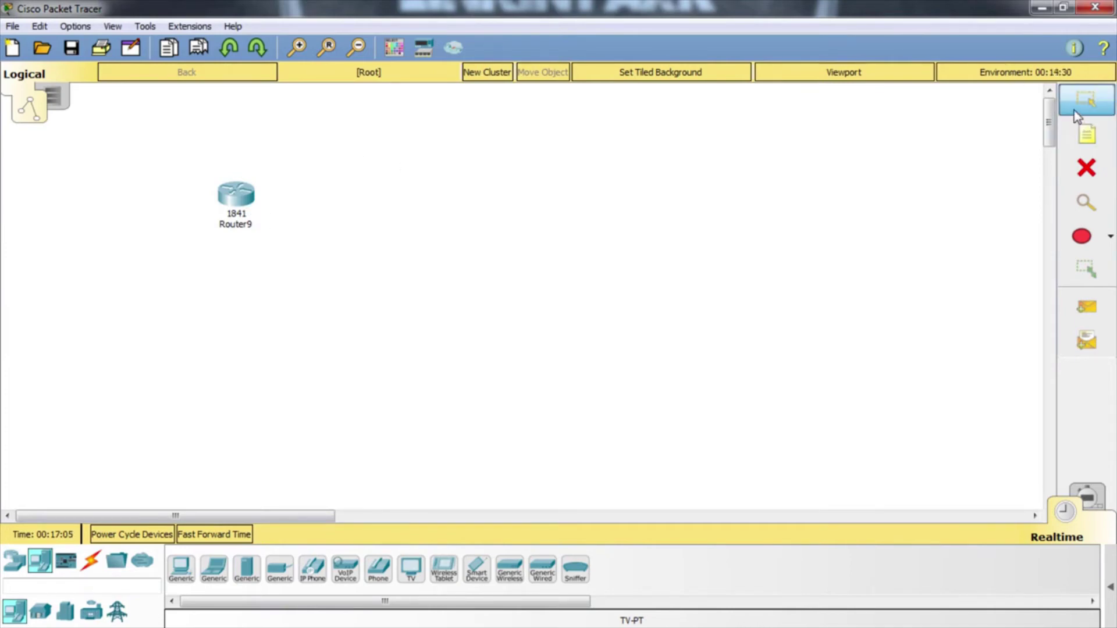
Examine Router9's physical device view along its full chassis, trying different zoom levels.
left_click(239, 198)
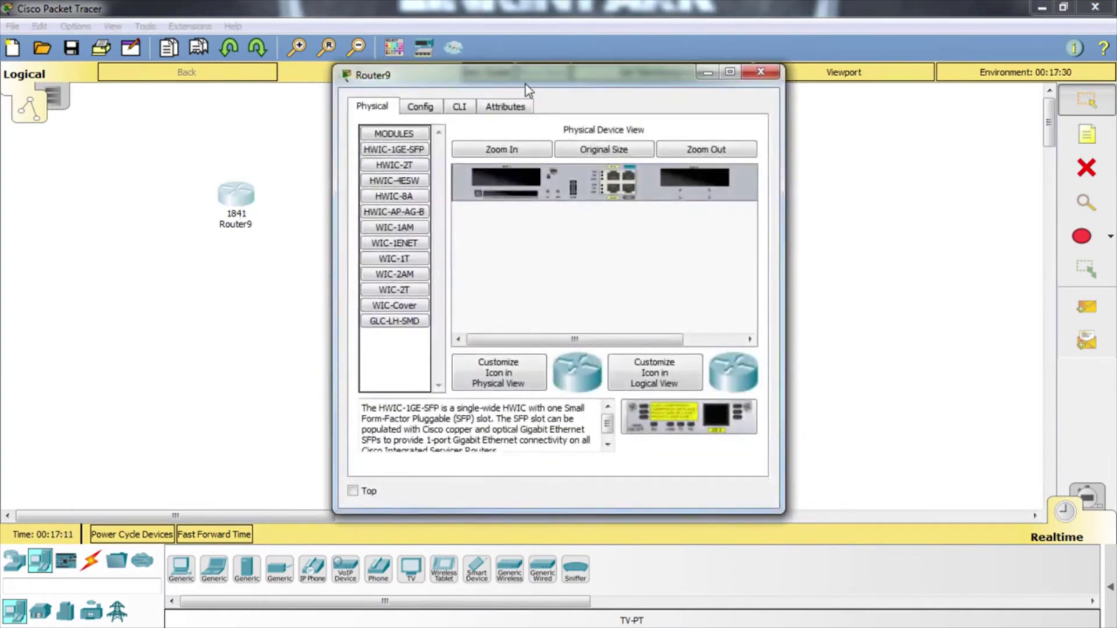
left_click_drag(525, 85, 553, 86)
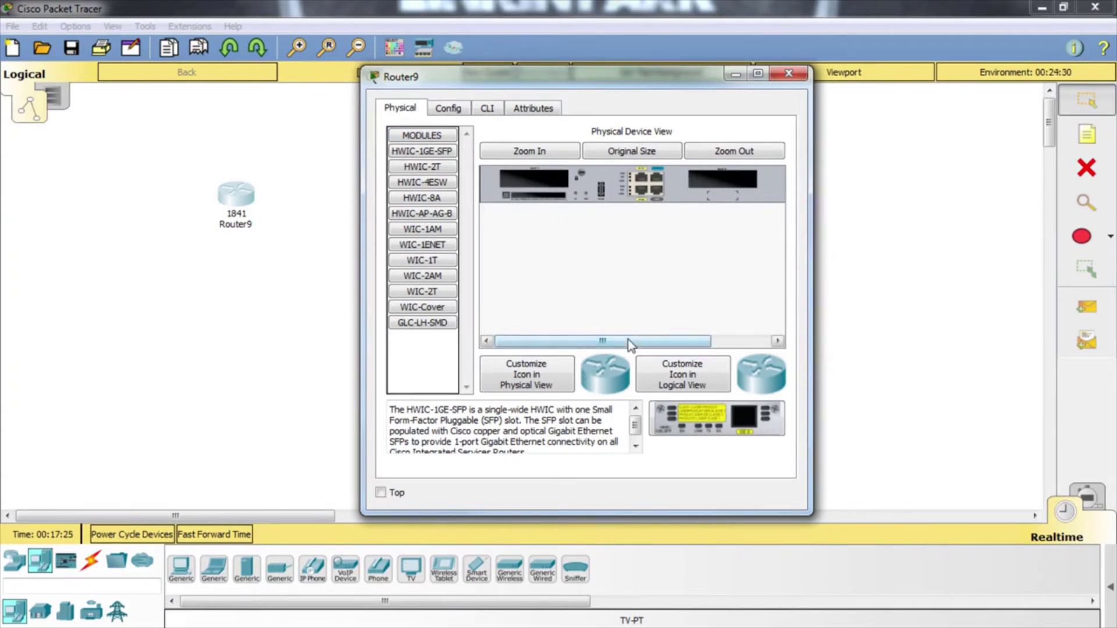
left_click_drag(627, 339, 578, 327)
left_click(543, 150)
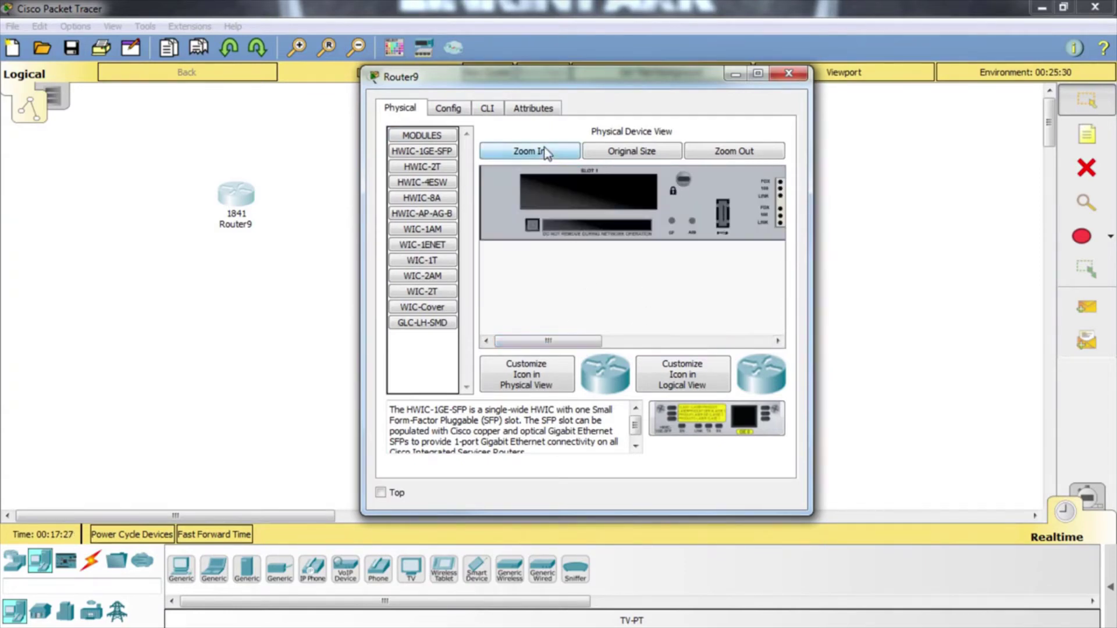
left_click(734, 152)
left_click(734, 150)
left_click(734, 150)
left_click(545, 153)
left_click(546, 154)
left_click(546, 153)
left_click_drag(568, 347, 619, 344)
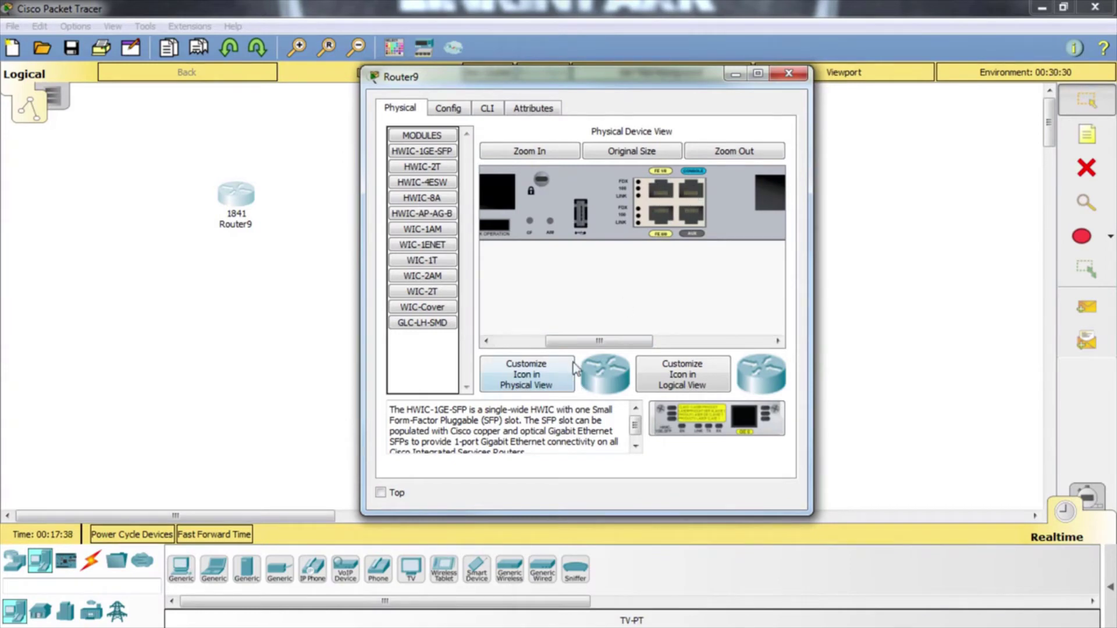
left_click_drag(580, 344, 682, 333)
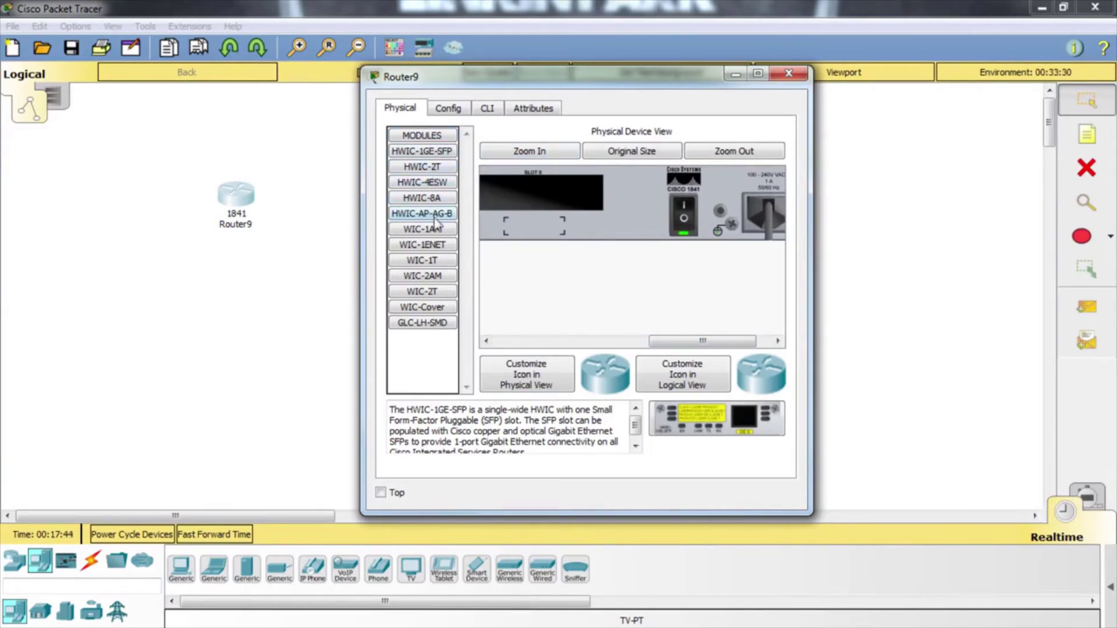
Review the descriptions of the WIC-Cover, WIC-2T, WIC-2AM and WIC-1T modules.
left_click(431, 308)
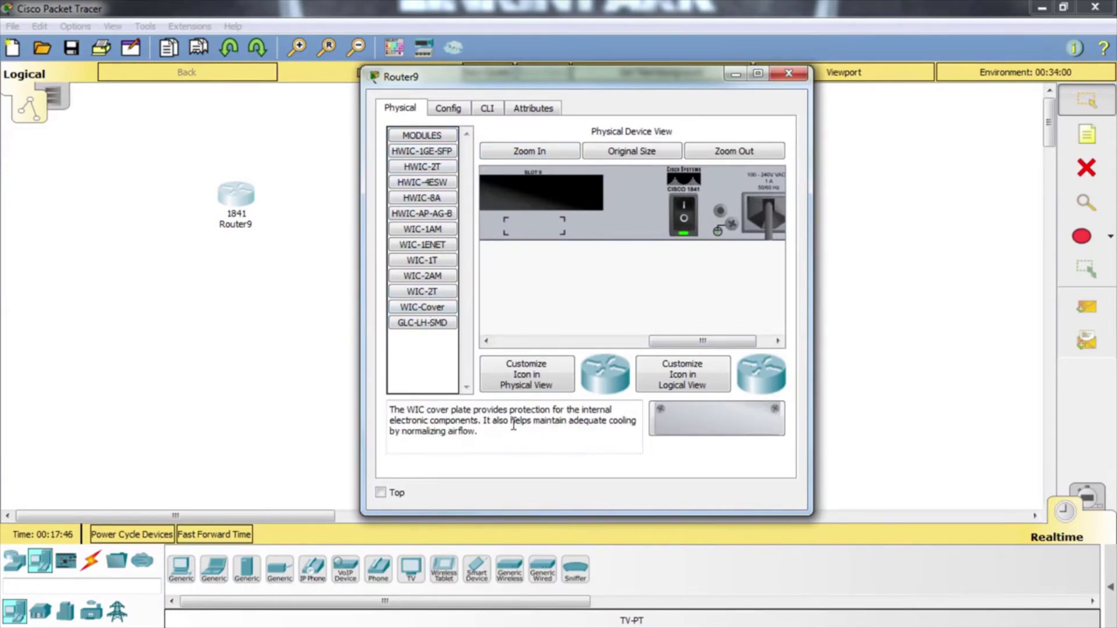
left_click(429, 292)
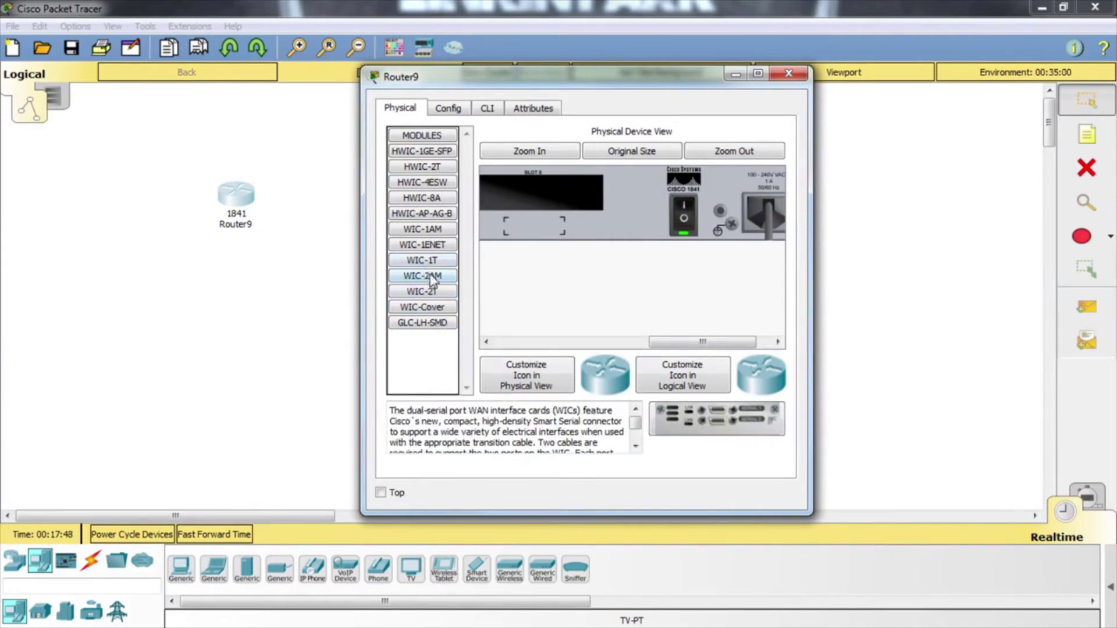
left_click(419, 276)
left_click(427, 261)
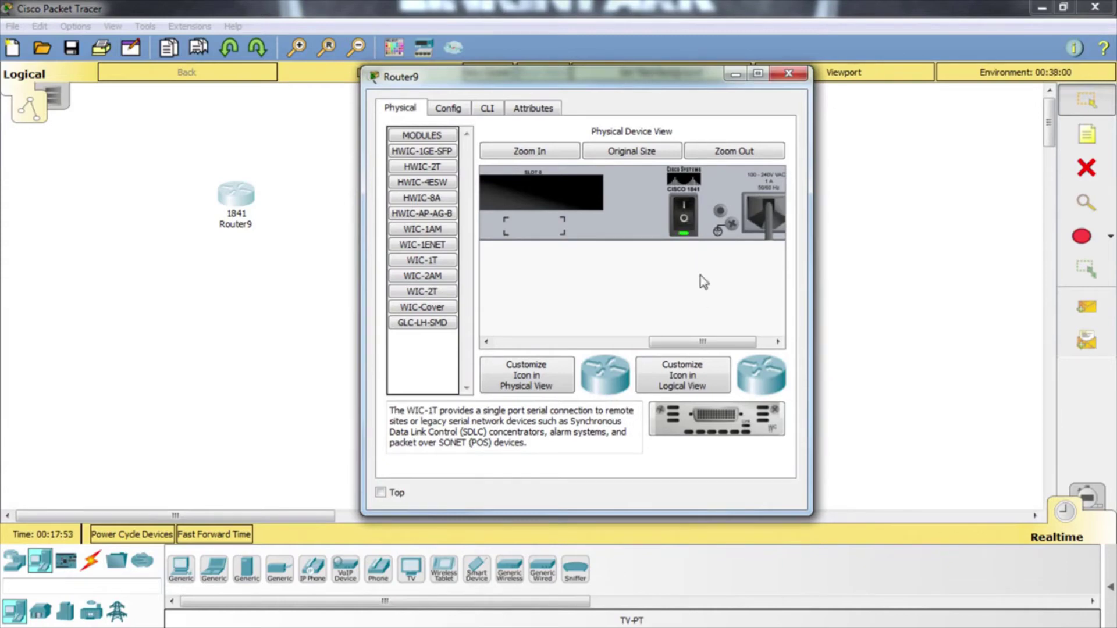
With the router powered off, install the WIC-1ENET module in Slot 0 and switch the power back on.
left_click_drag(666, 343, 643, 344)
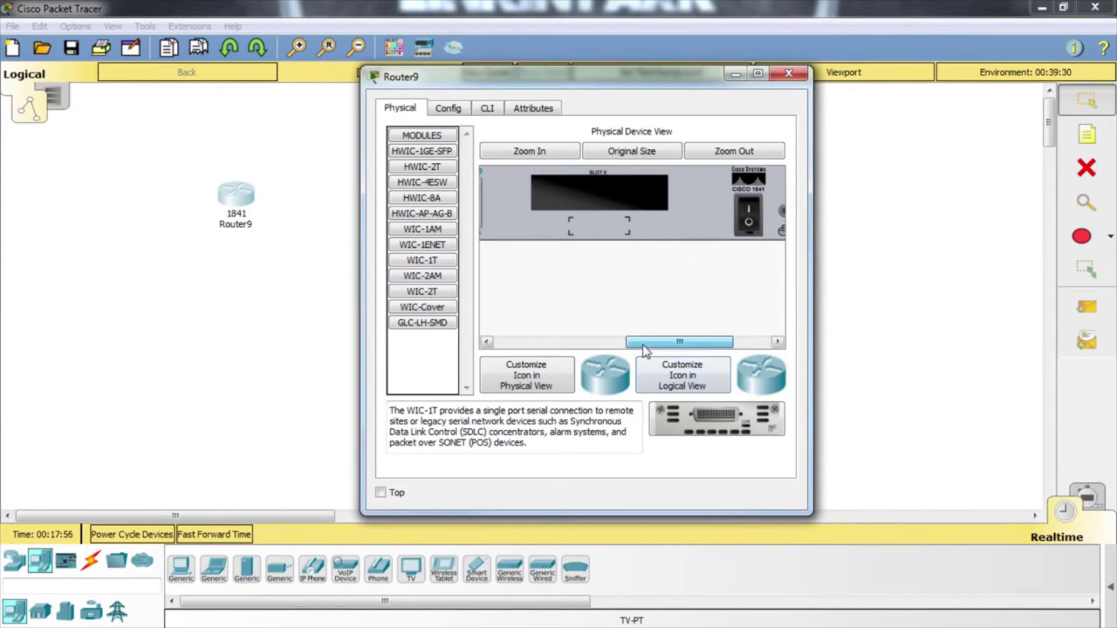
left_click(446, 246)
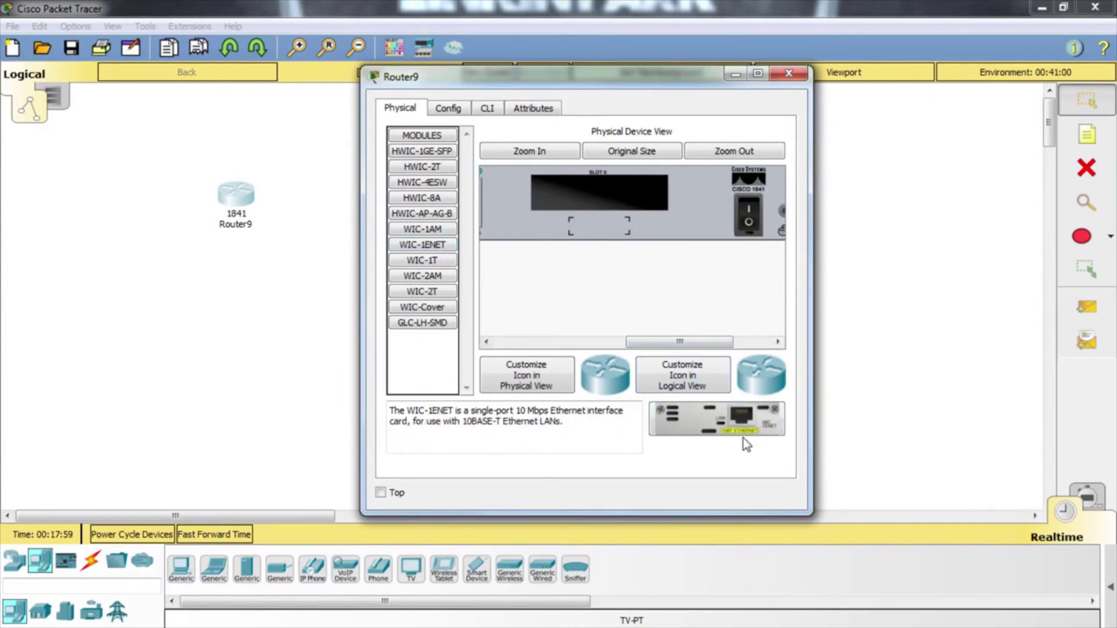
left_click_drag(721, 417, 584, 198)
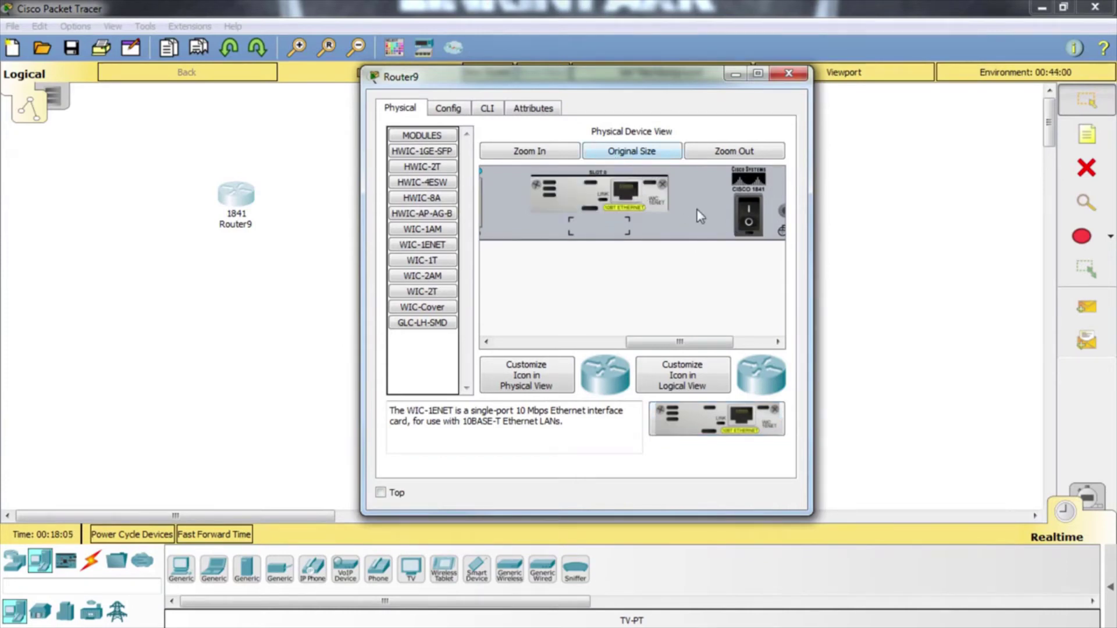
left_click(749, 209)
Try to remove the WIC-1ENET module from Slot 0 with the power on, and again with the router switched off.
left_click_drag(656, 207, 640, 403)
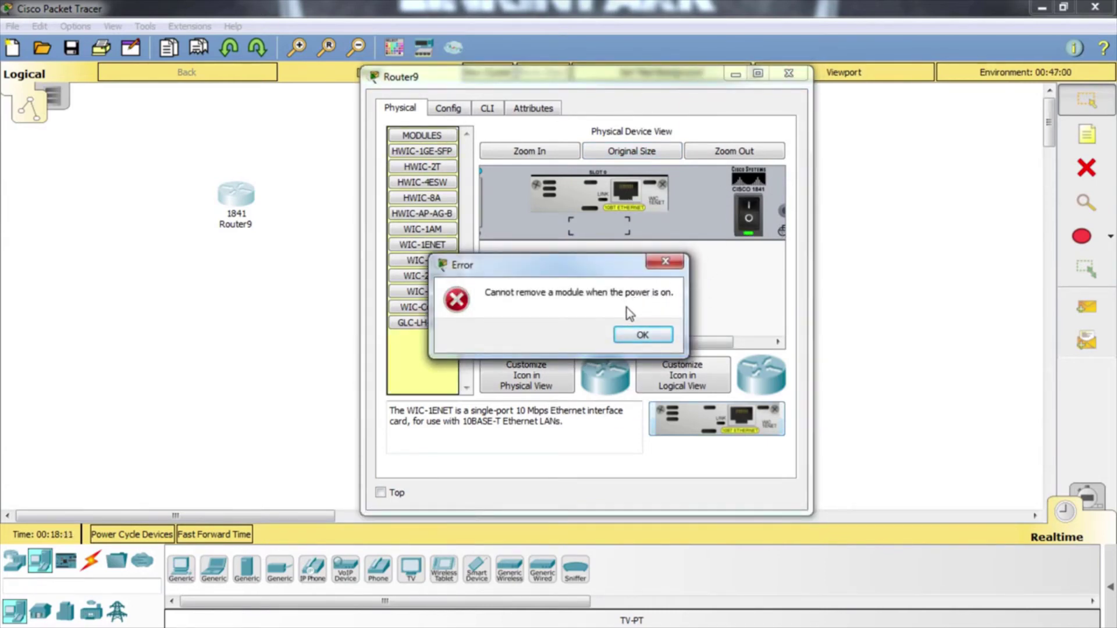
left_click(657, 338)
left_click(749, 215)
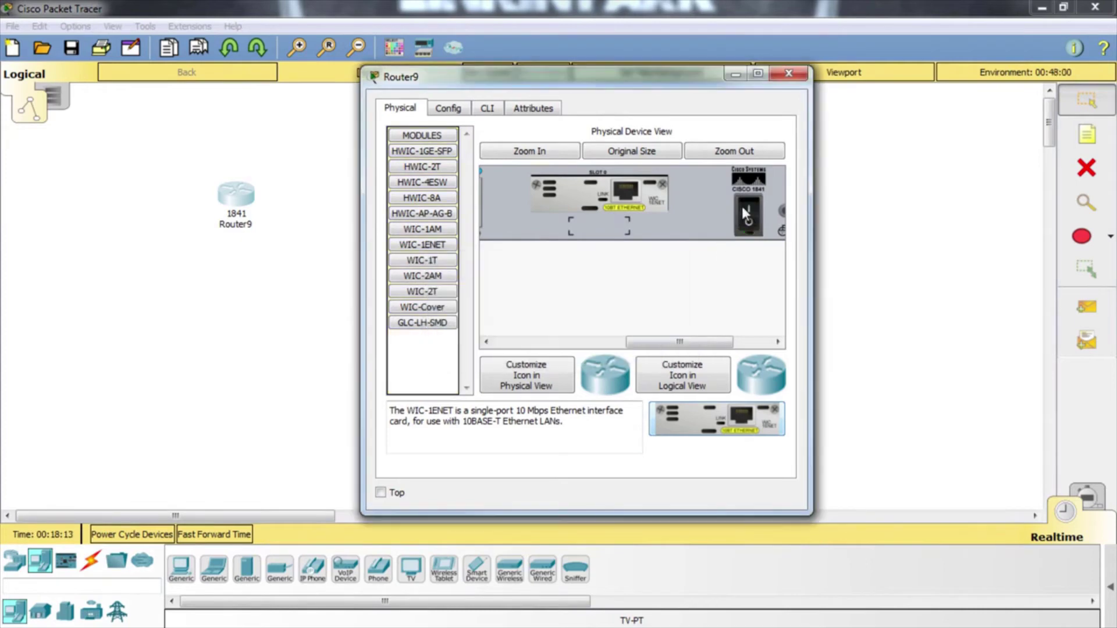
left_click_drag(623, 198, 716, 433)
mouse_move(611, 207)
left_mouse_down()
mouse_move(645, 400)
mouse_move(686, 422)
mouse_move(600, 193)
left_mouse_up()
View Router9's global configuration settings, including the display name, and its algorithm settings.
left_click(448, 108)
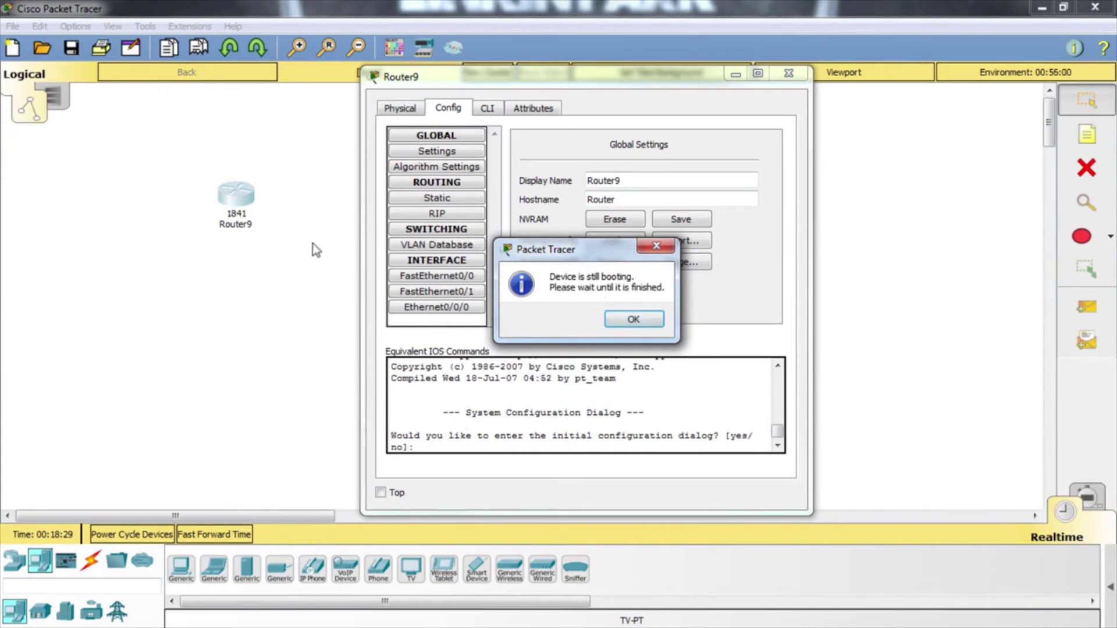
left_click(631, 319)
left_click(456, 154)
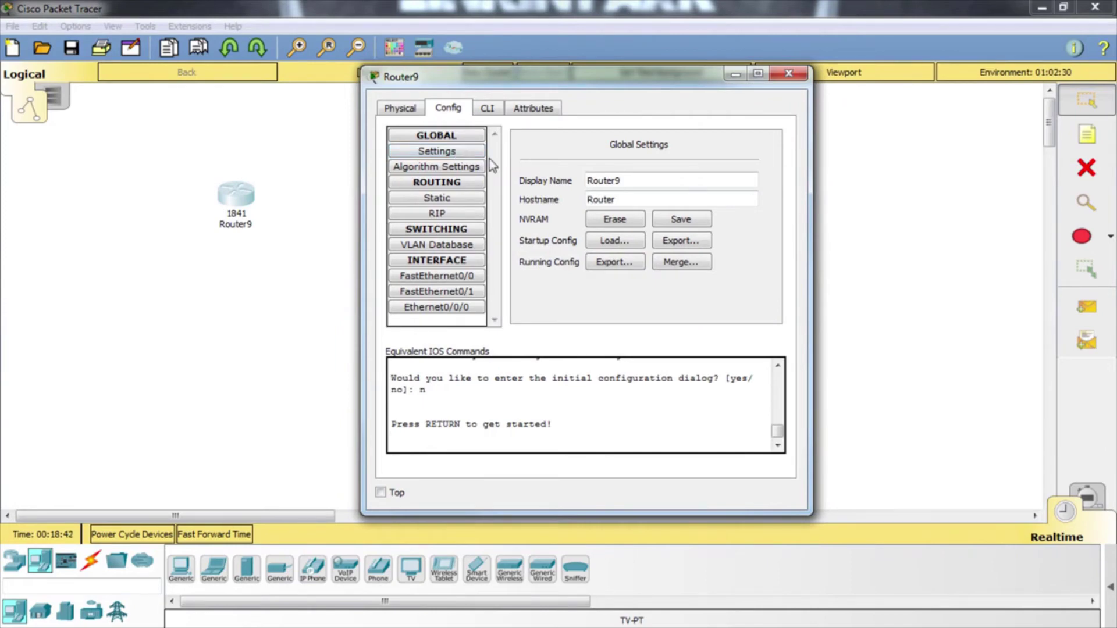
left_click_drag(658, 178, 545, 178)
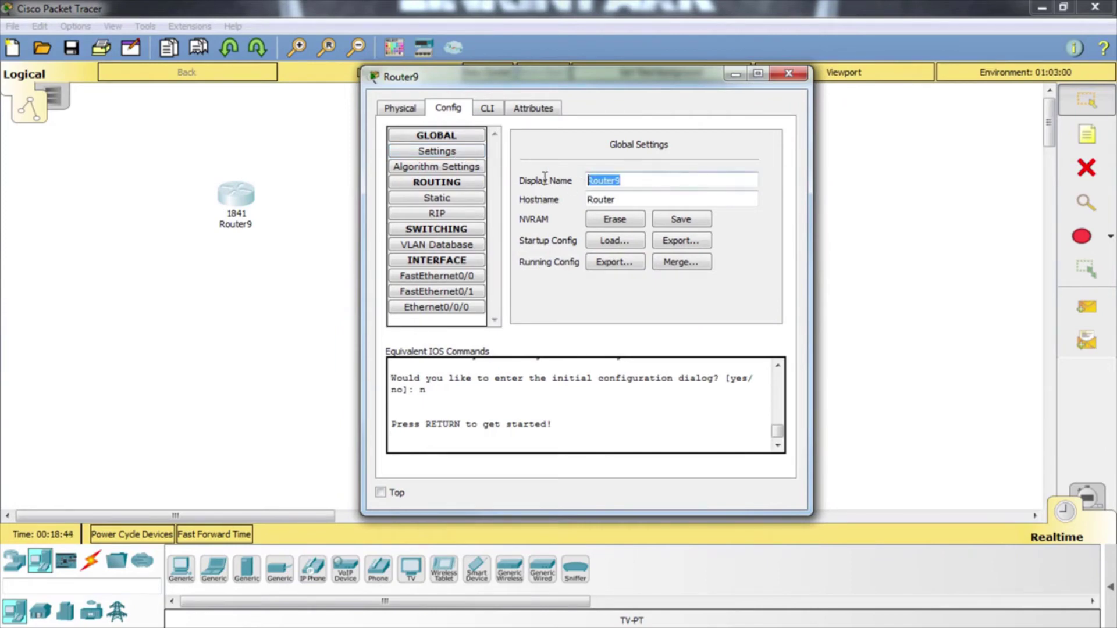
left_click(624, 180)
left_click(444, 167)
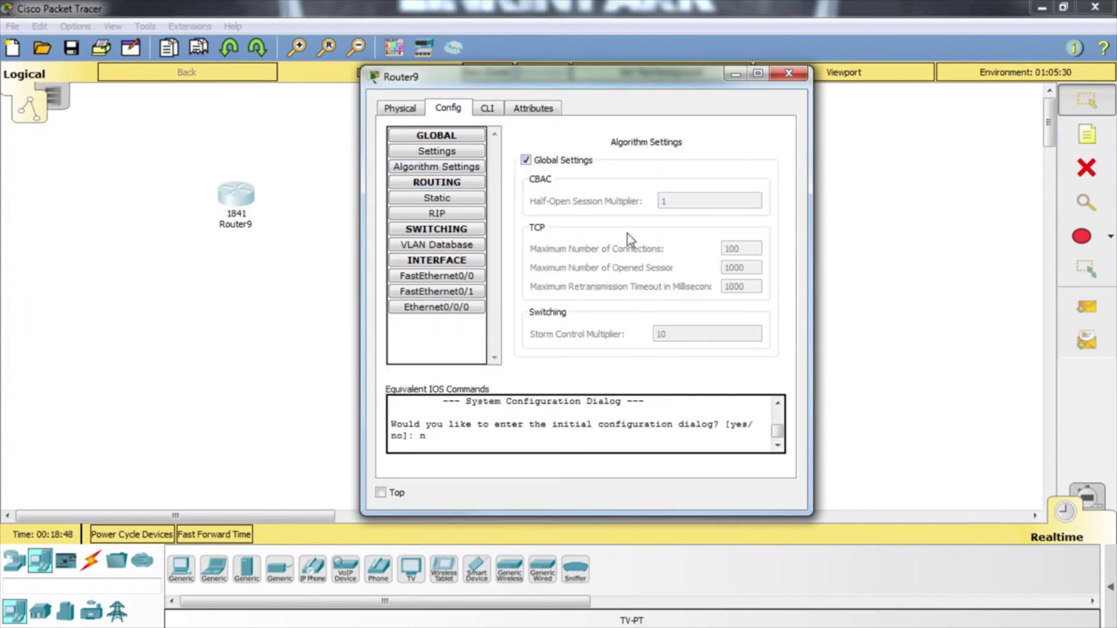
Look through the router's static route, RIP routing and VLAN database configuration pages without entering anything.
left_click(455, 198)
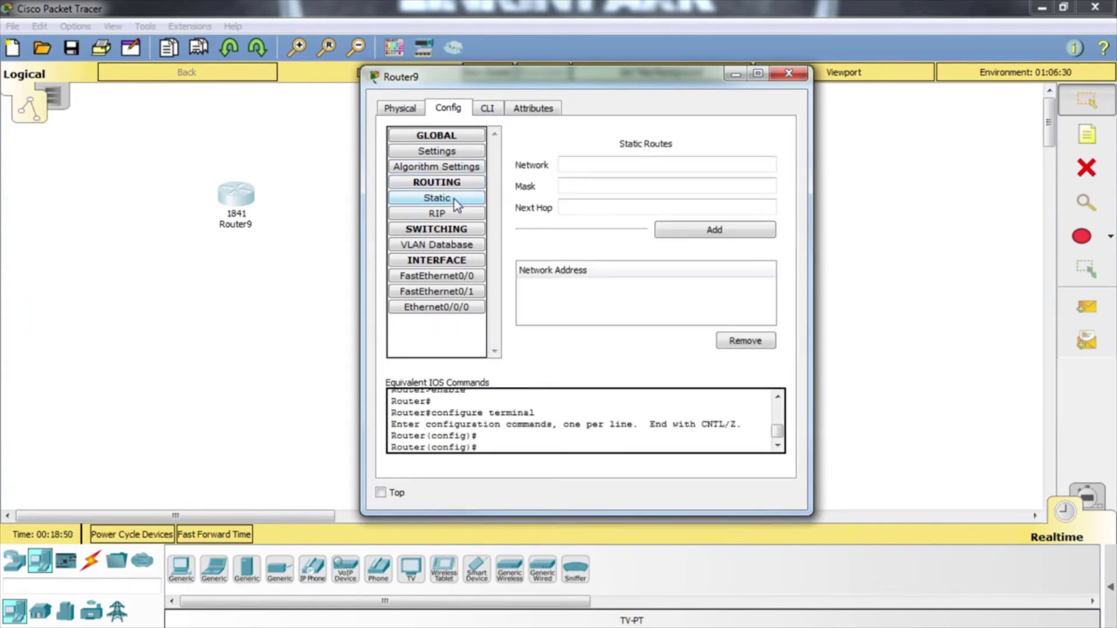
left_click(599, 164)
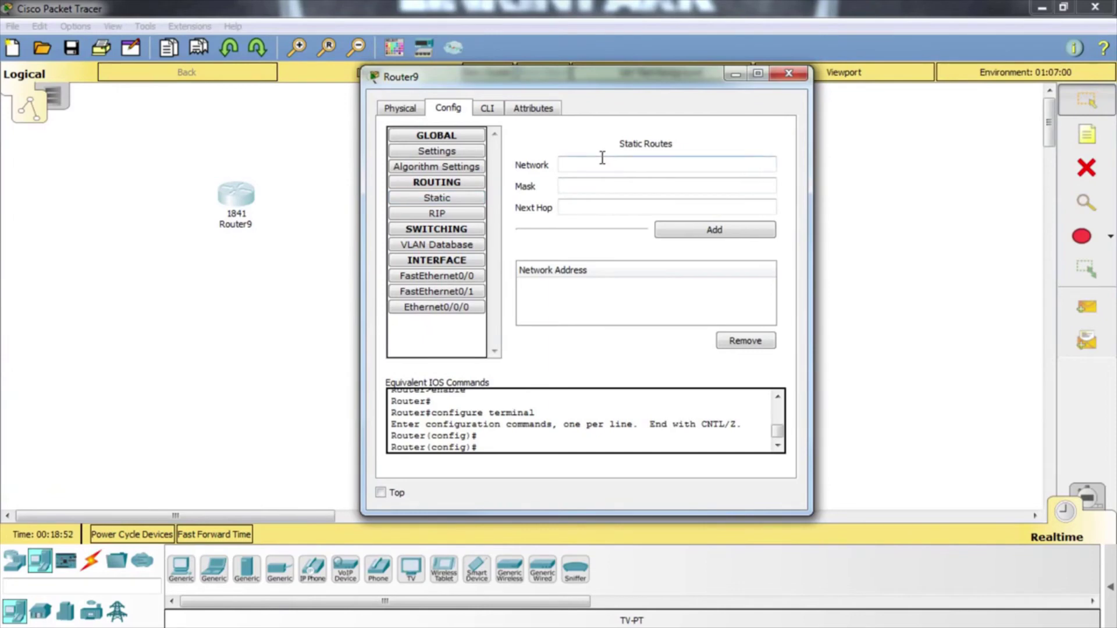
left_click(593, 187)
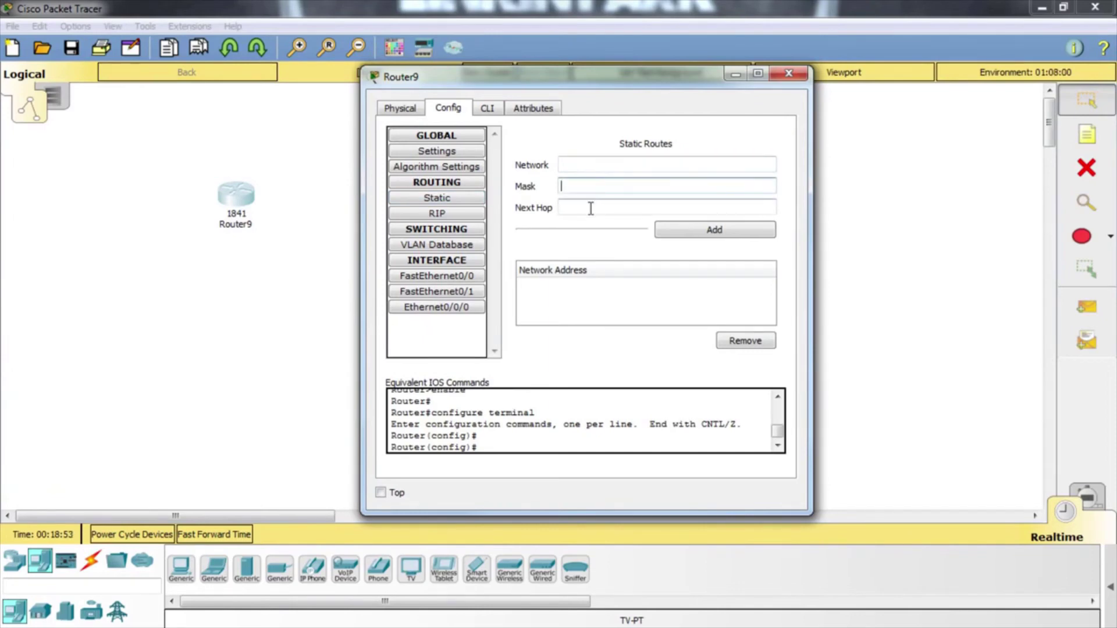
left_click(446, 213)
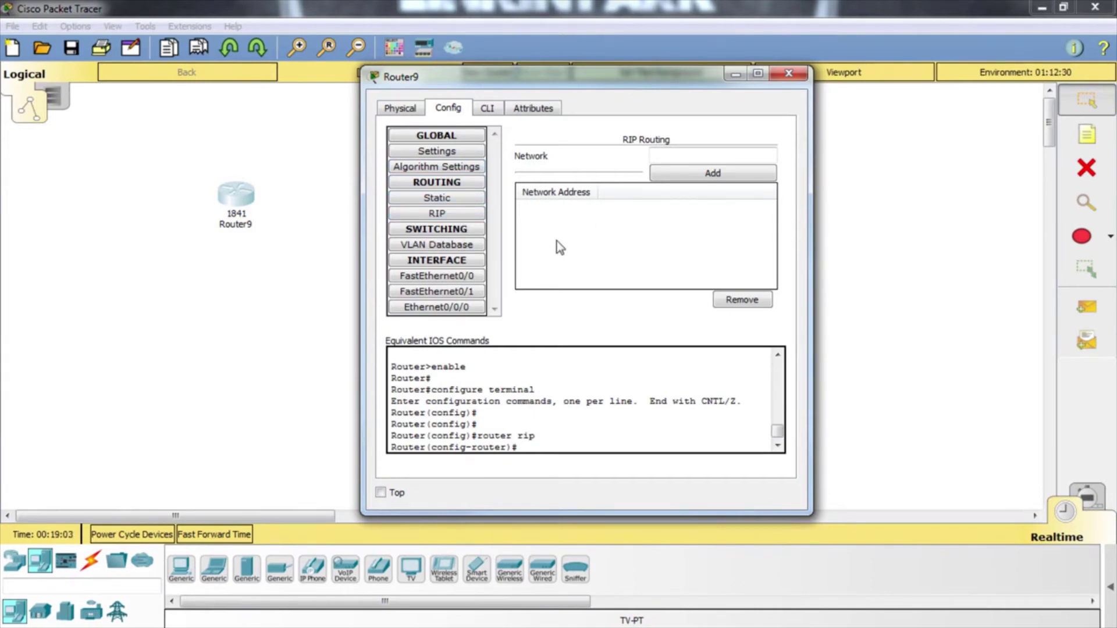
left_click(467, 247)
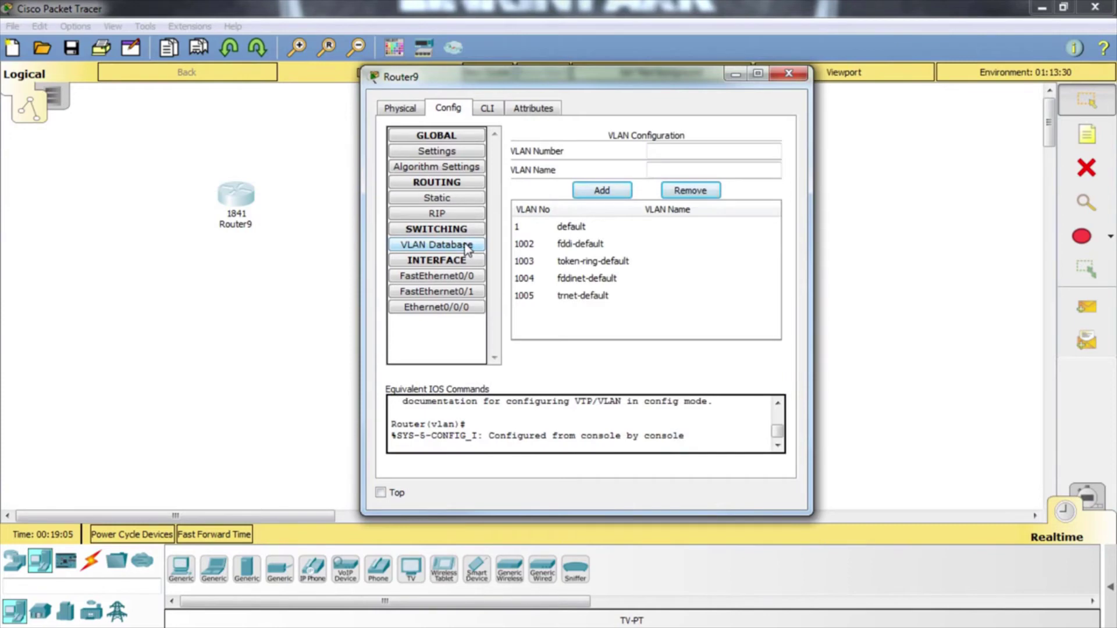
View the settings of FastEthernet0/0, FastEthernet0/1 and Ethernet0/0/0, including FastEthernet0/0's MAC address and IP configuration fields.
left_click(472, 276)
left_click(455, 292)
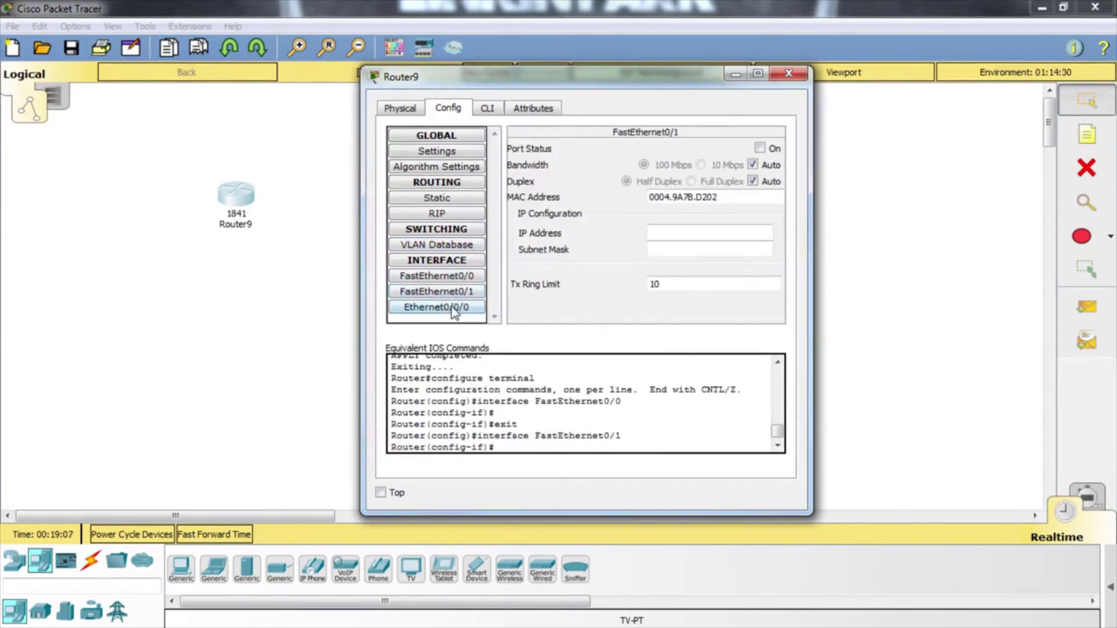
left_click(452, 306)
left_click(450, 291)
left_click(448, 275)
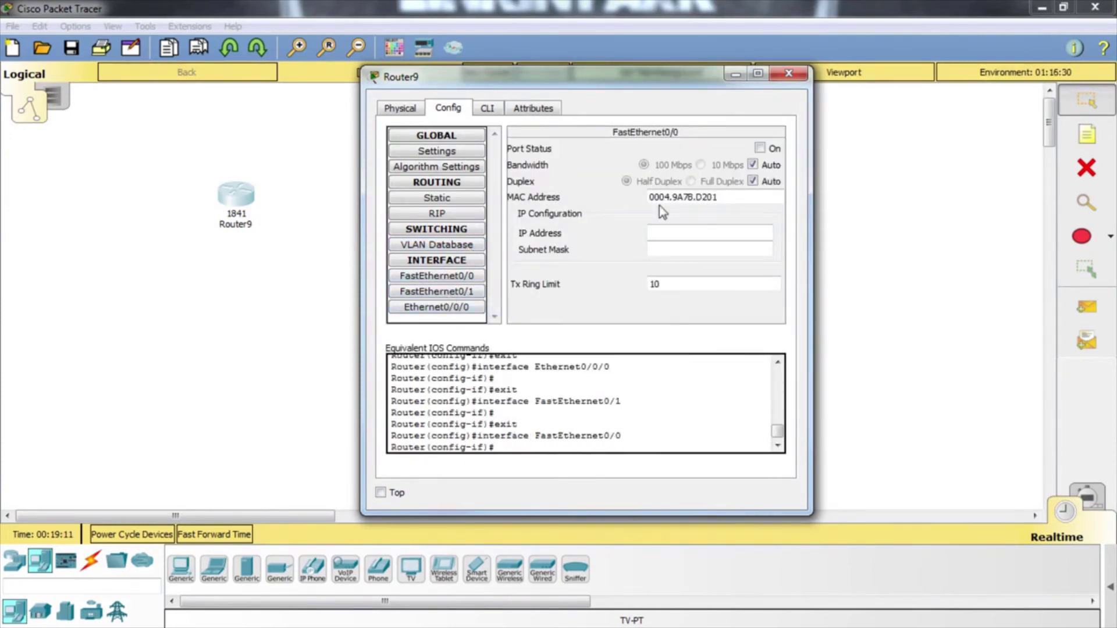
left_click(672, 250)
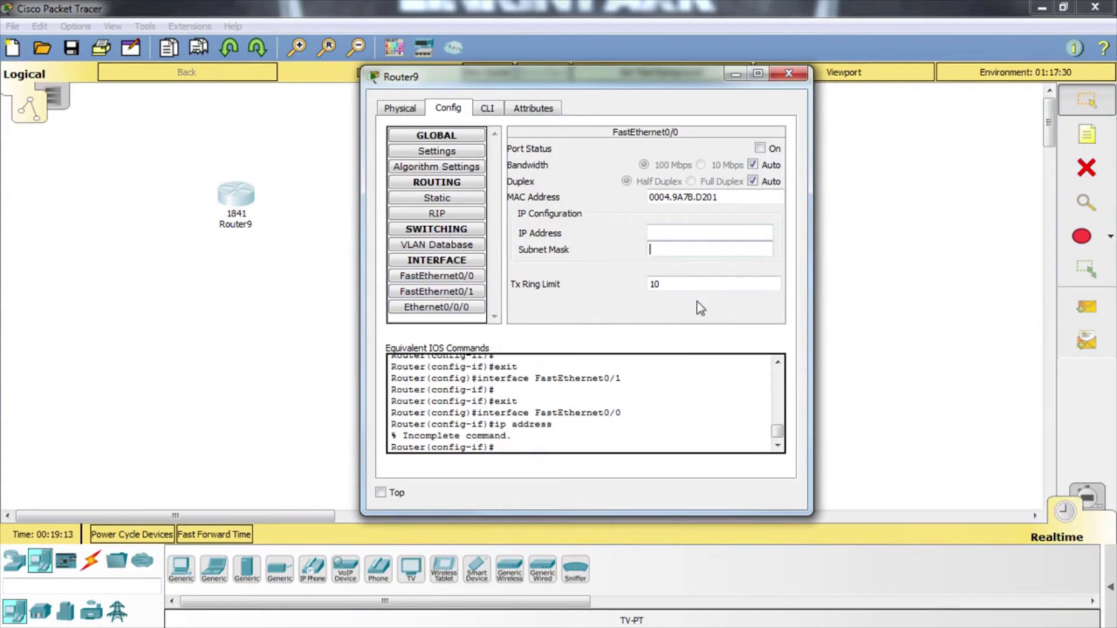
left_click(727, 203)
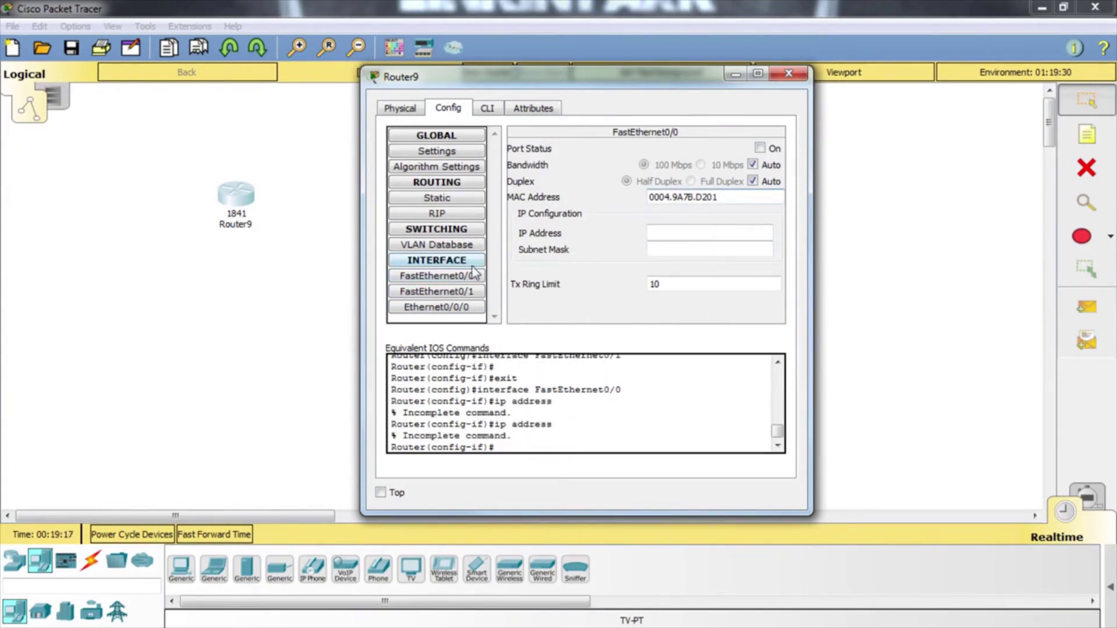
Switch between FastEthernet0/1 and FastEthernet0/0 and examine the equivalent IOS commands generated for them.
left_click(465, 291)
left_click(455, 272)
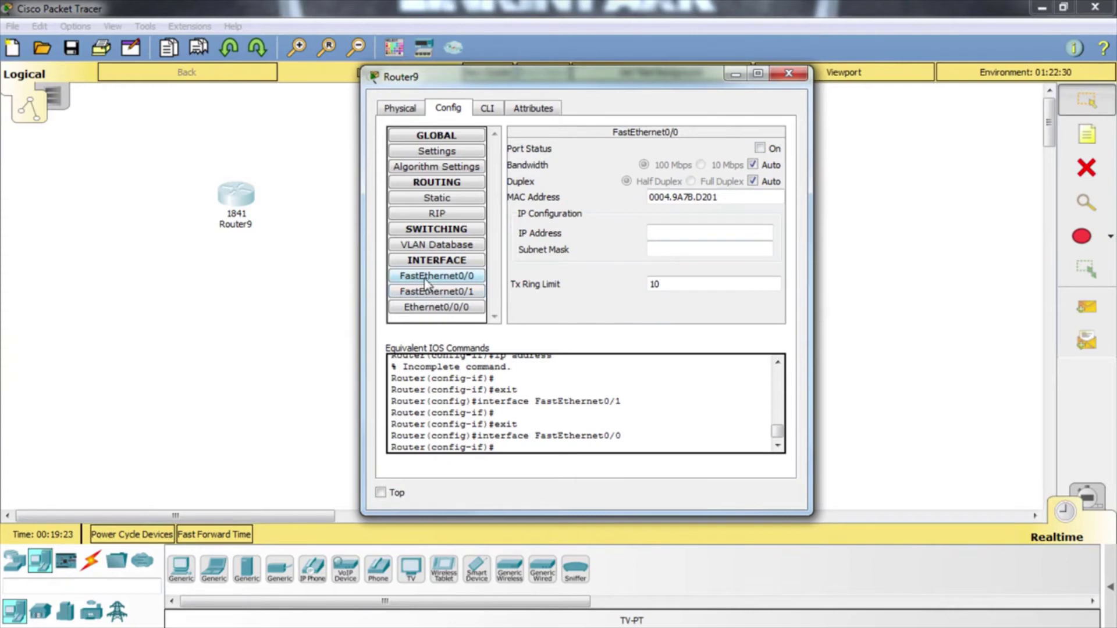
left_click(448, 275)
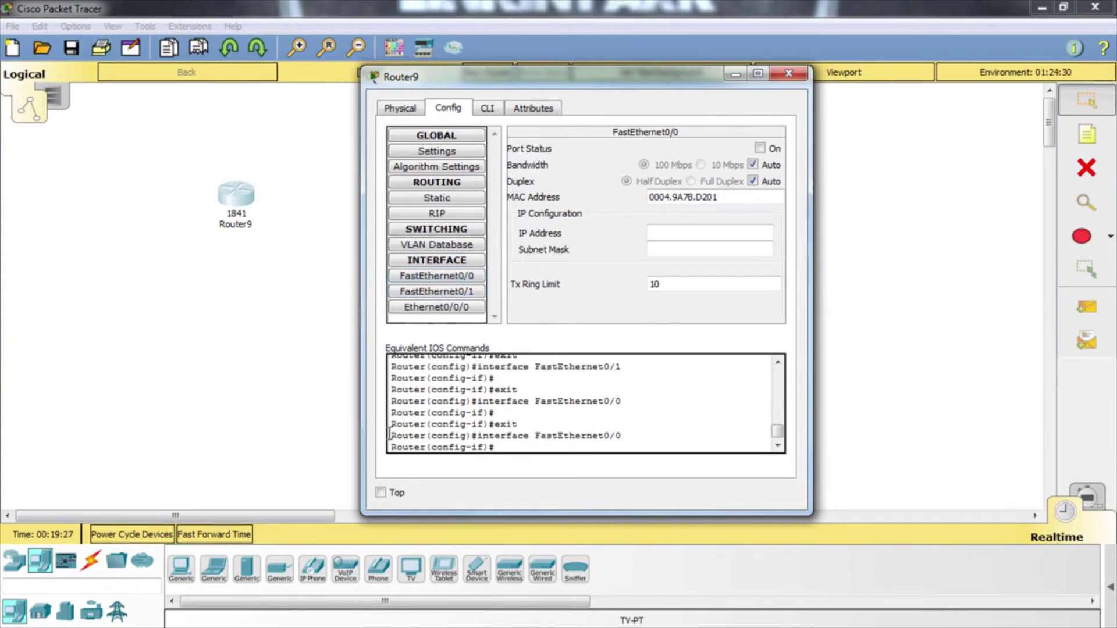
left_click_drag(390, 434, 496, 446)
left_click(503, 435)
Exit interface and global configuration modes in the router's command line, and close the device window.
left_click(493, 114)
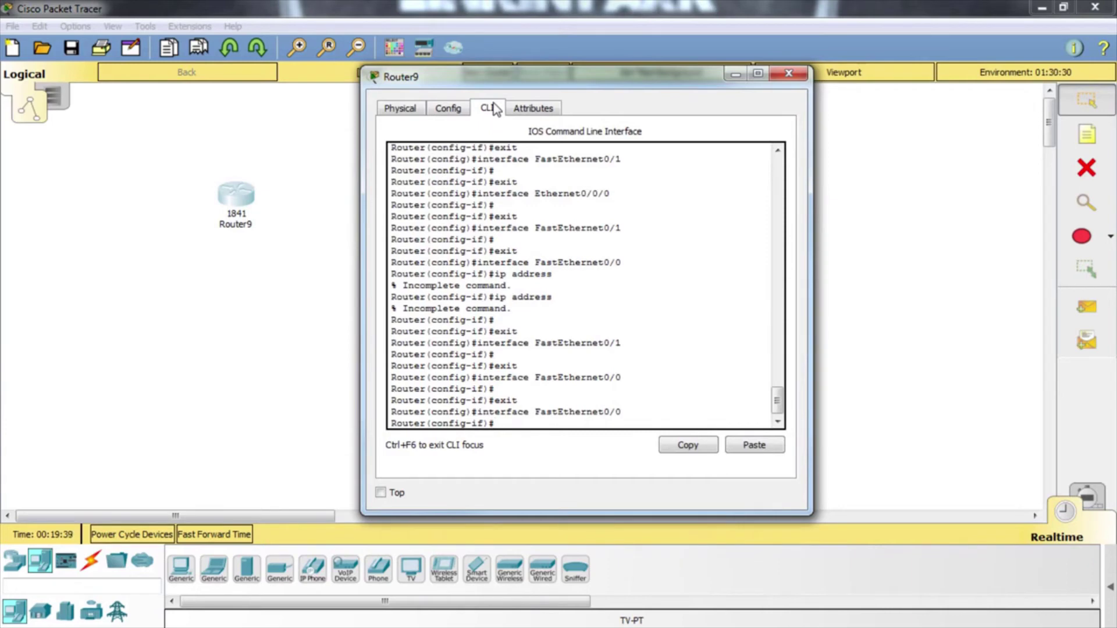
type("exit")
key("Return")
type("exit")
key("Return")
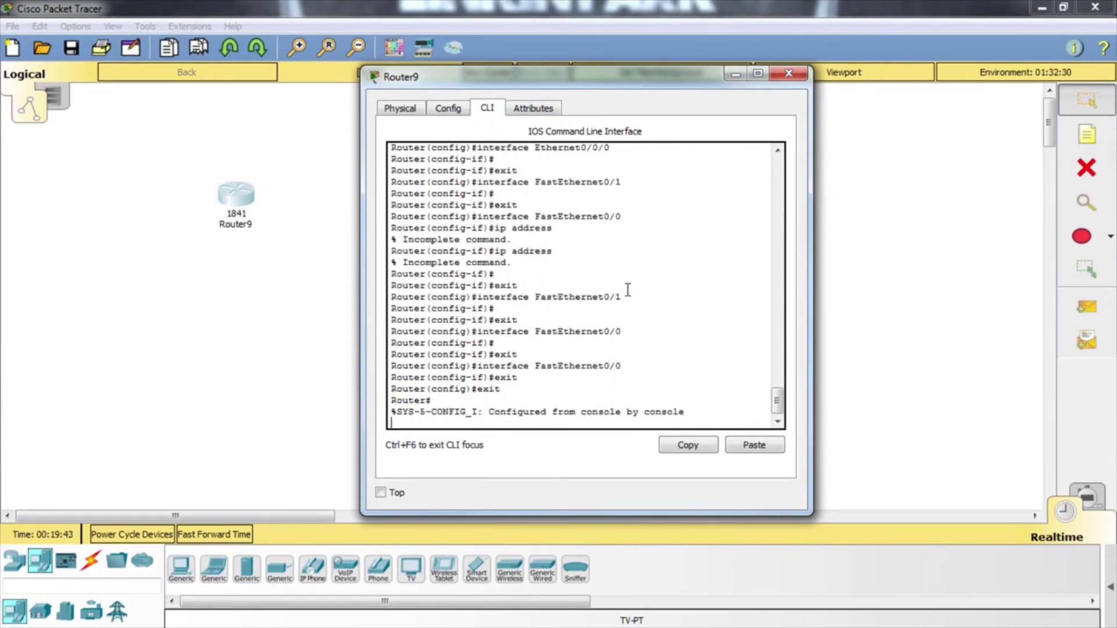
key("Return")
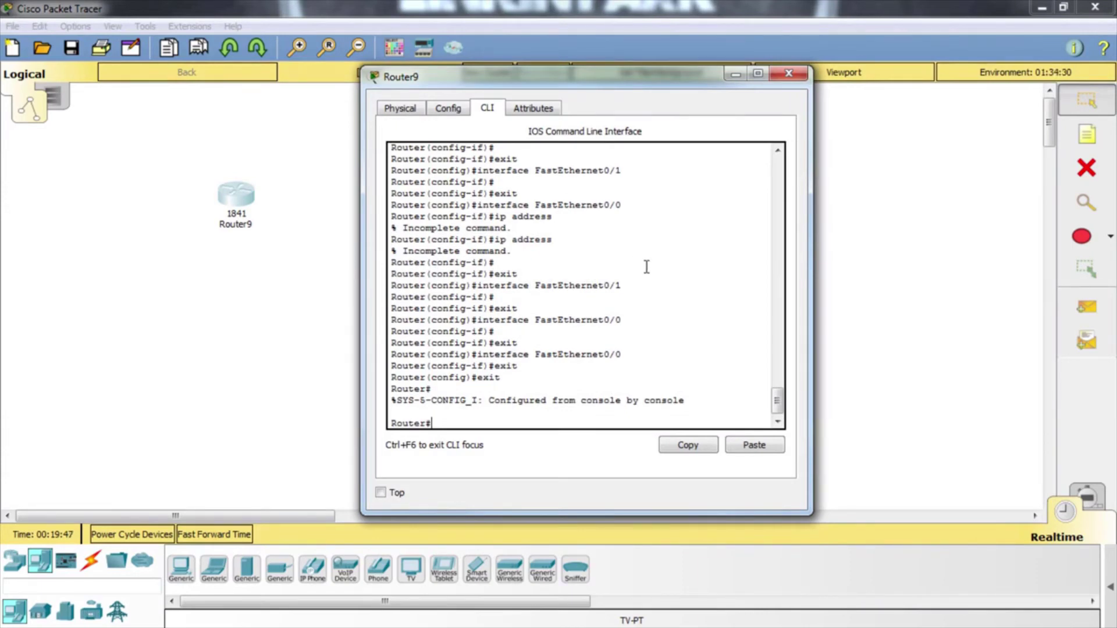
left_click(790, 73)
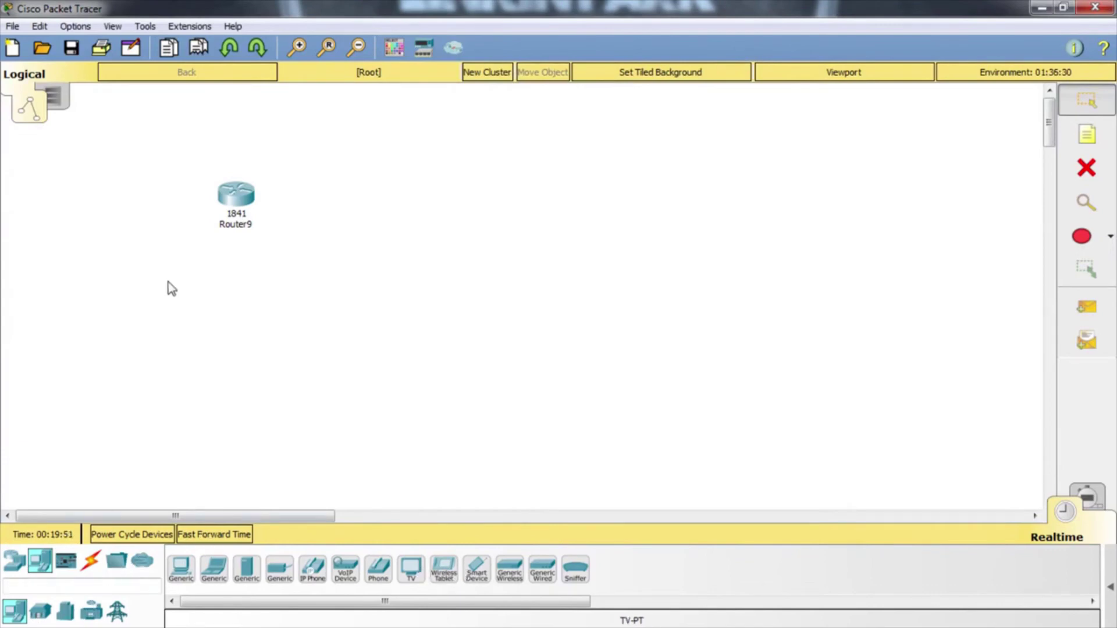
Reopen Router9, power-cycle it from the physical view, and view its boot output in the command line.
left_click(243, 200)
left_click(367, 112)
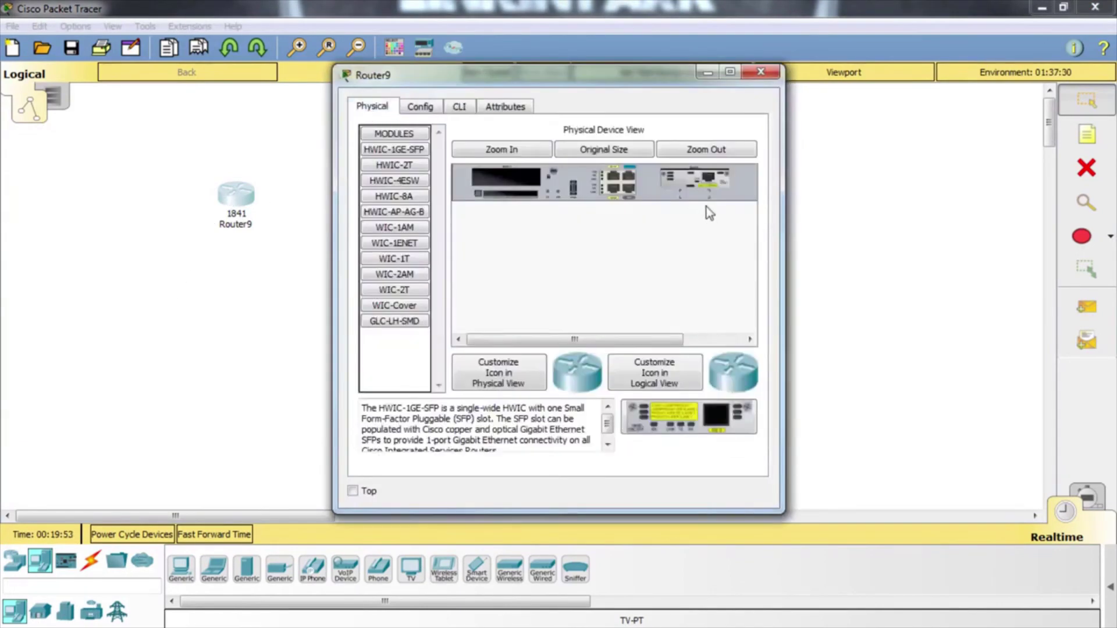
left_click_drag(596, 341, 719, 313)
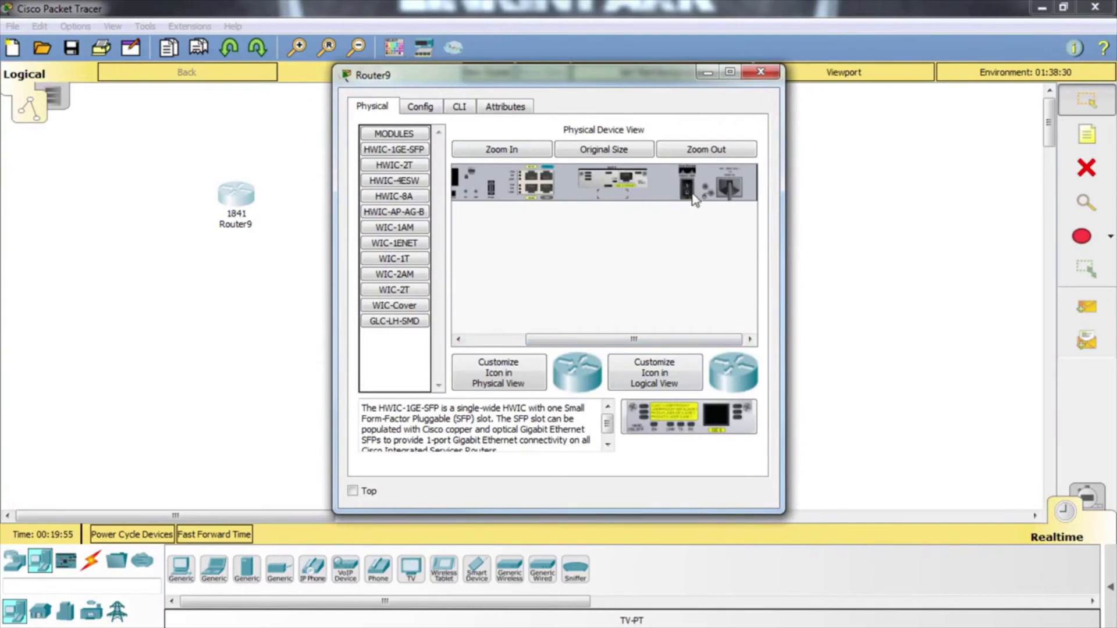
left_click(456, 108)
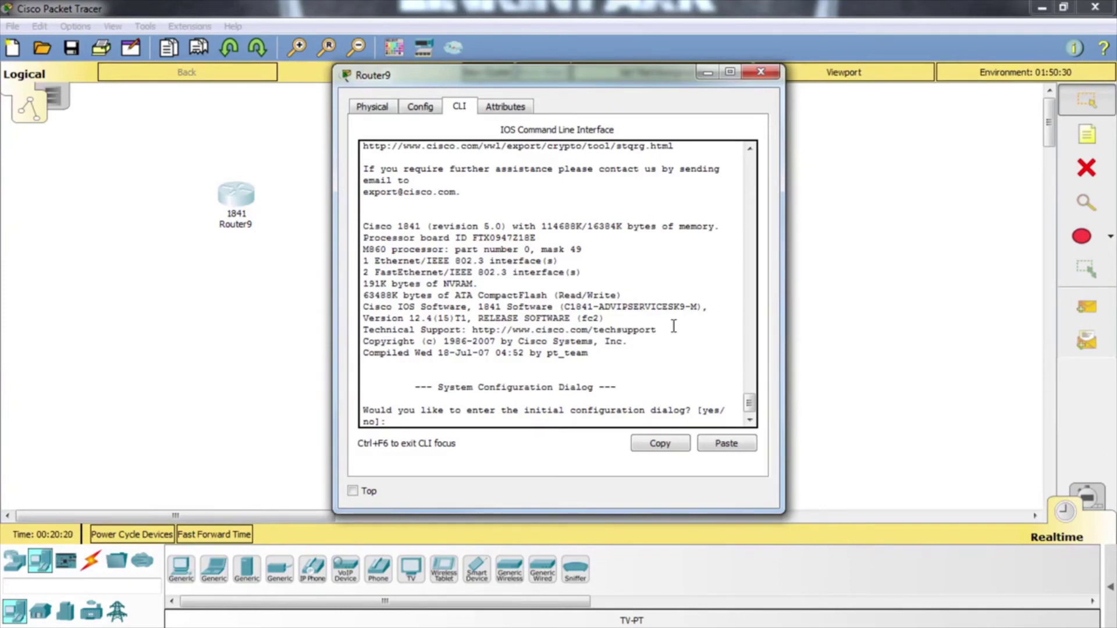
Answer no to the initial configuration dialog and start the command-line session at the router's user EXEC prompt.
type("no")
key("Return")
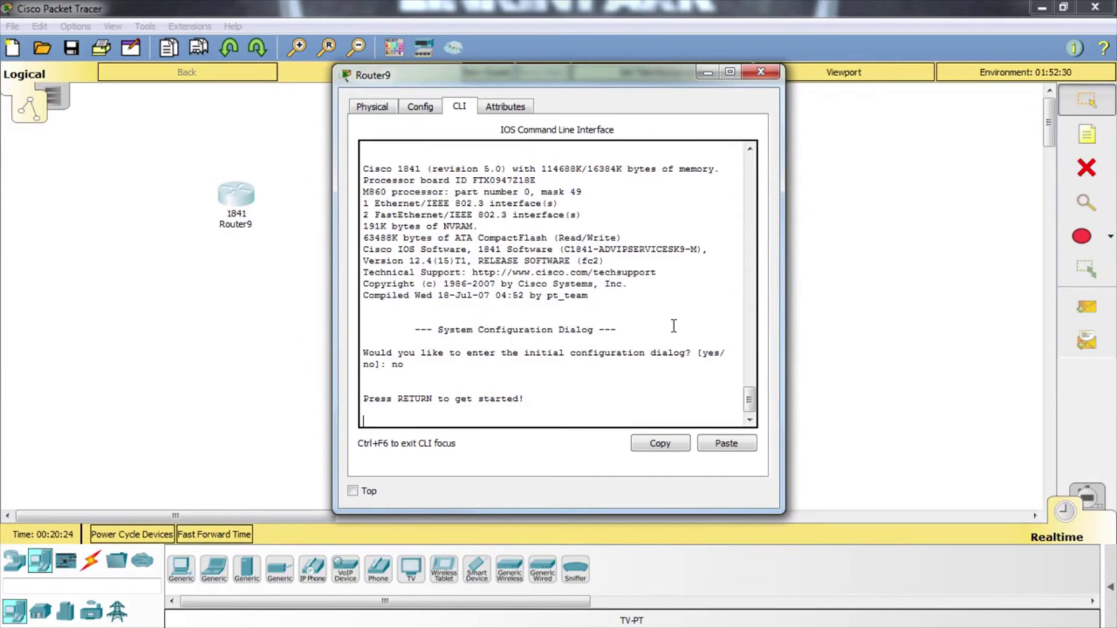
key("Return")
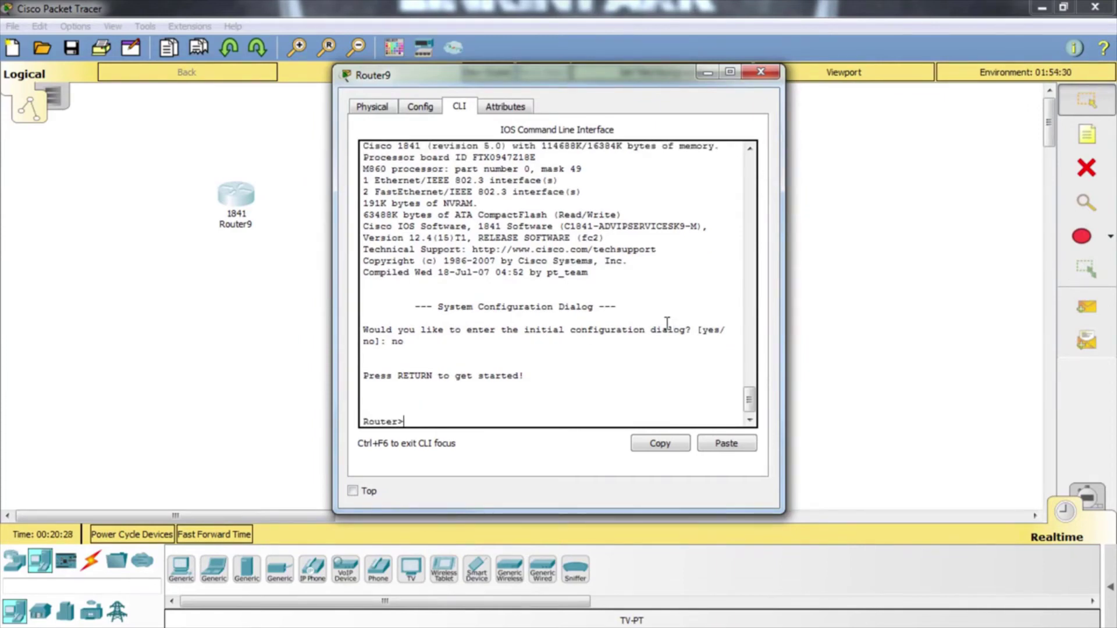
double_click(434, 375)
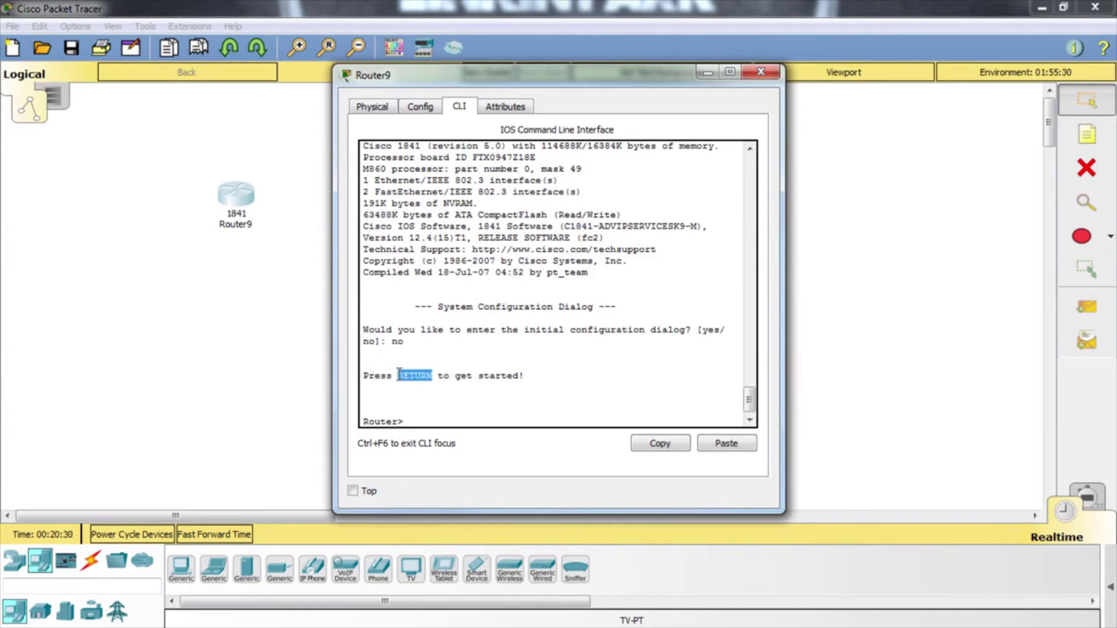
left_click(461, 417)
left_click_drag(404, 418, 399, 419)
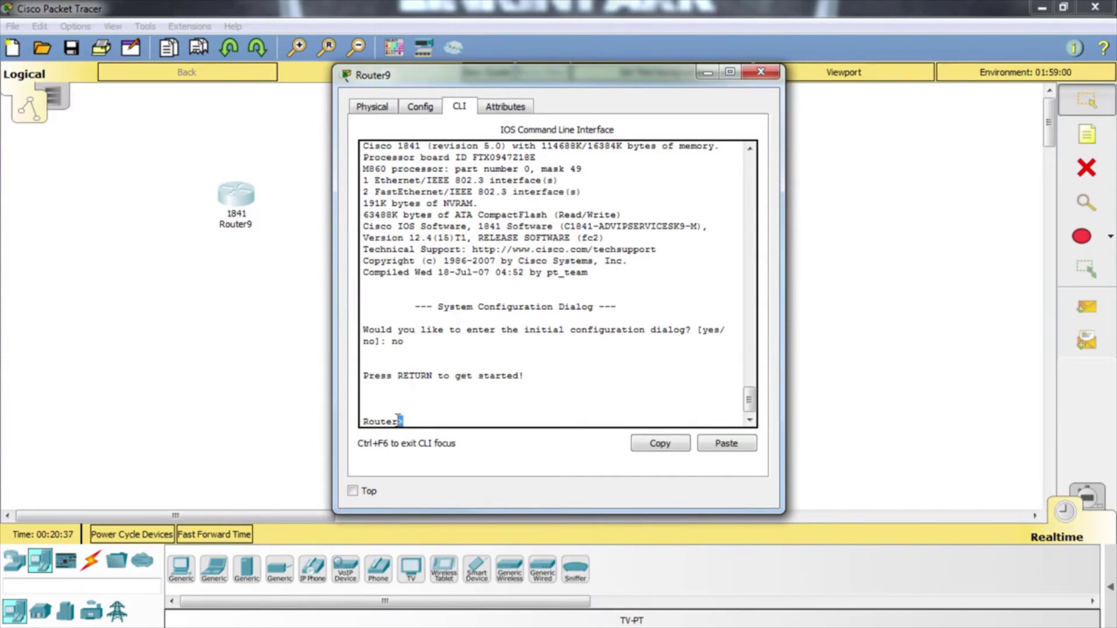
List the available show commands with "show ?" in user EXEC mode and page through to the end.
left_click(426, 416)
type("show ?")
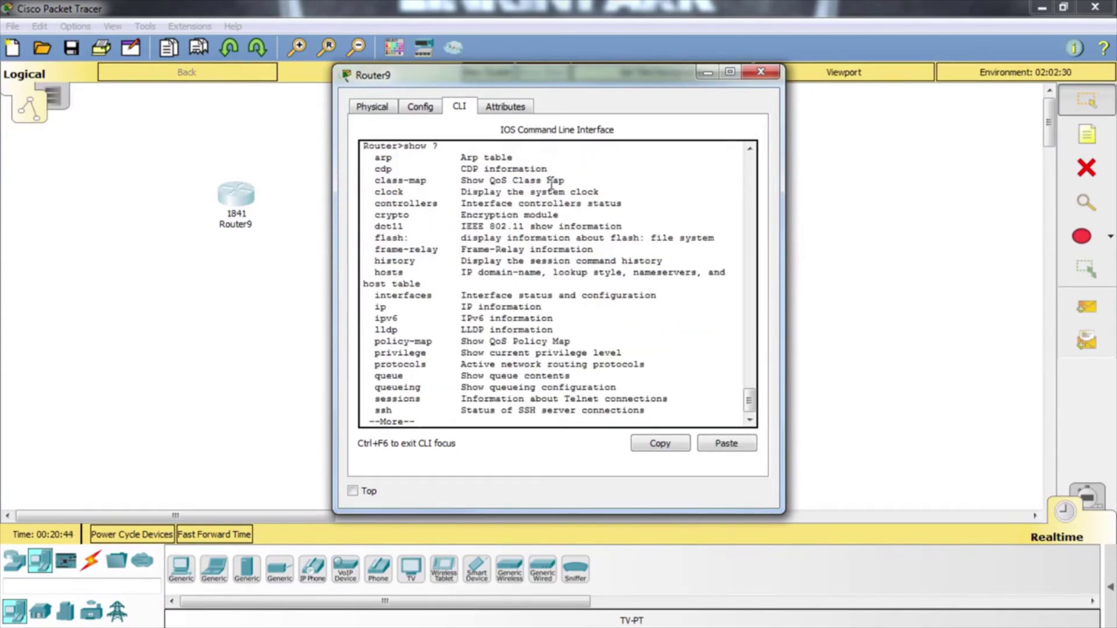
scroll(542, 244, "up", 4)
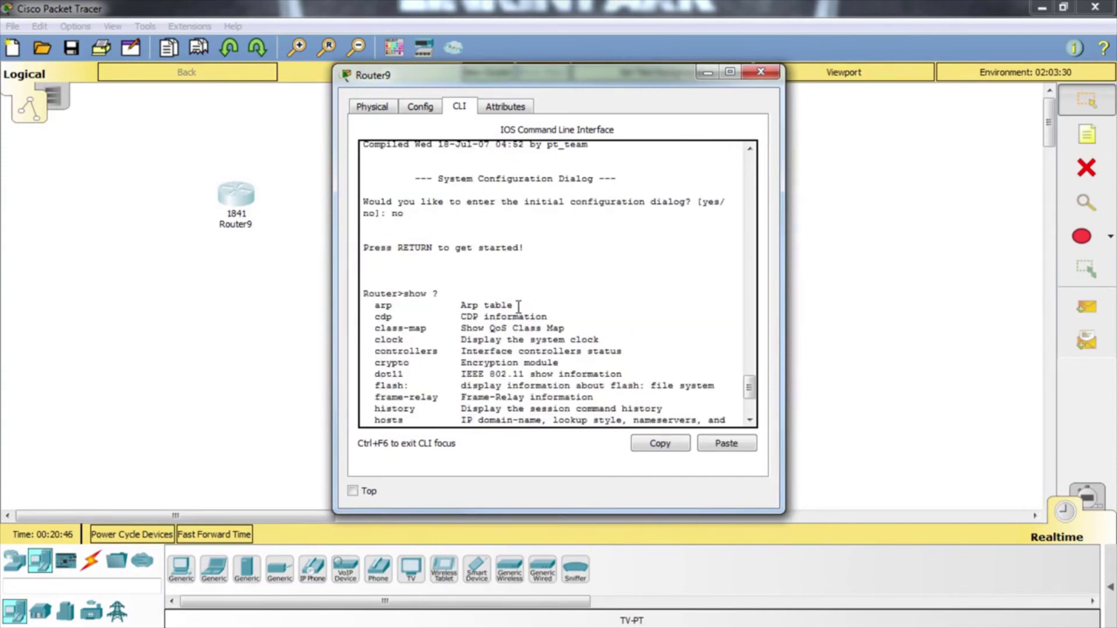
scroll(494, 263, "down", 1)
scroll(495, 263, "down", 3)
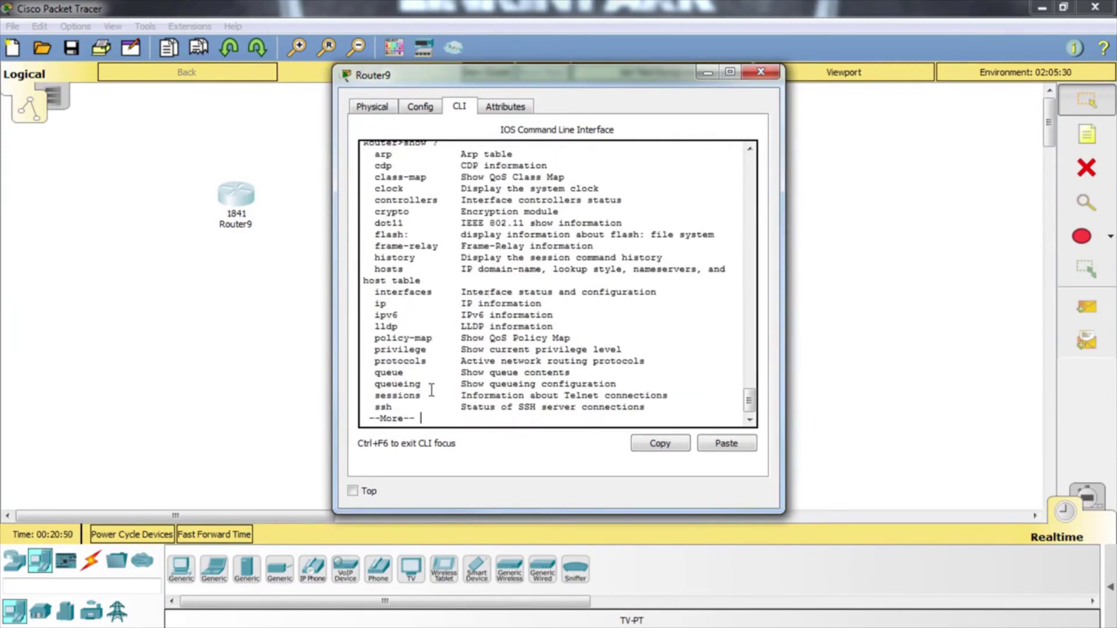
key("space")
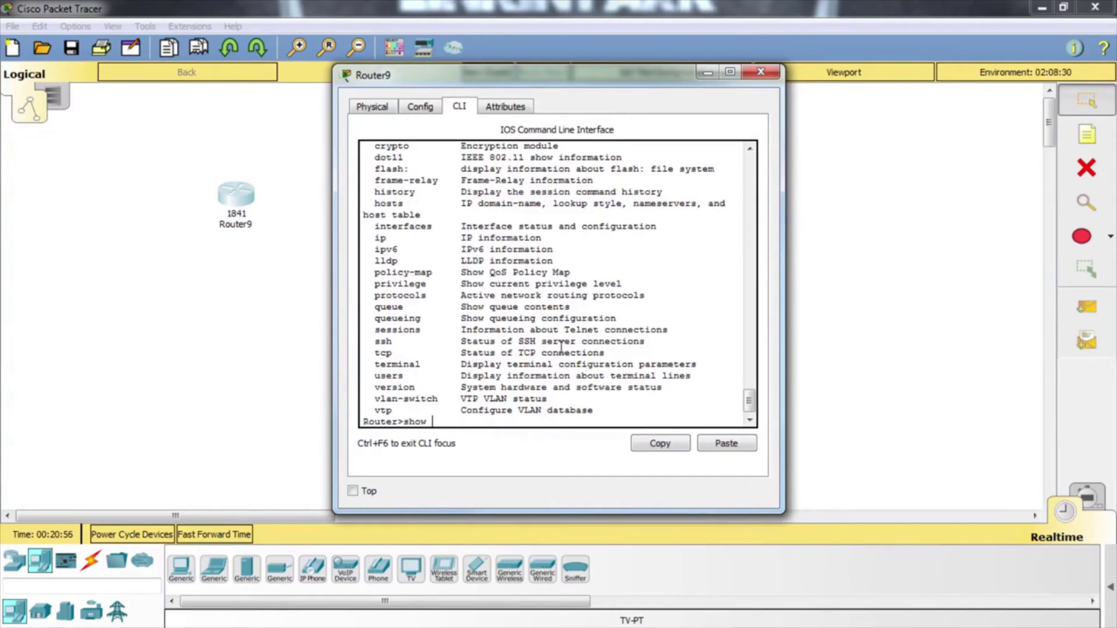
Request the show command help again and review the options and their descriptions down to the last page.
type("?")
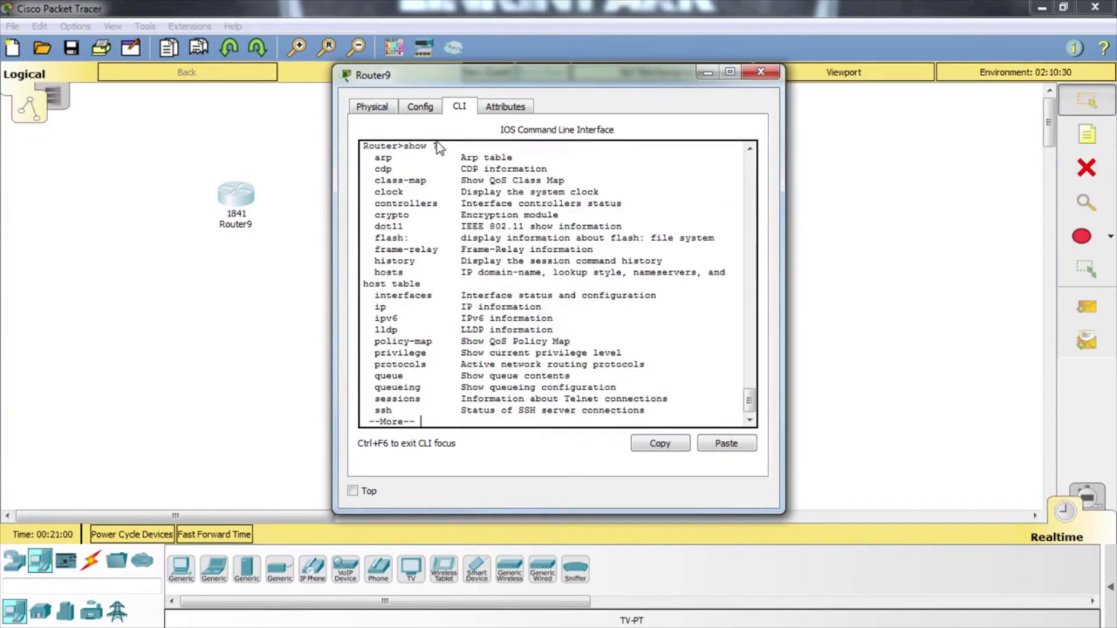
left_click_drag(438, 147, 403, 147)
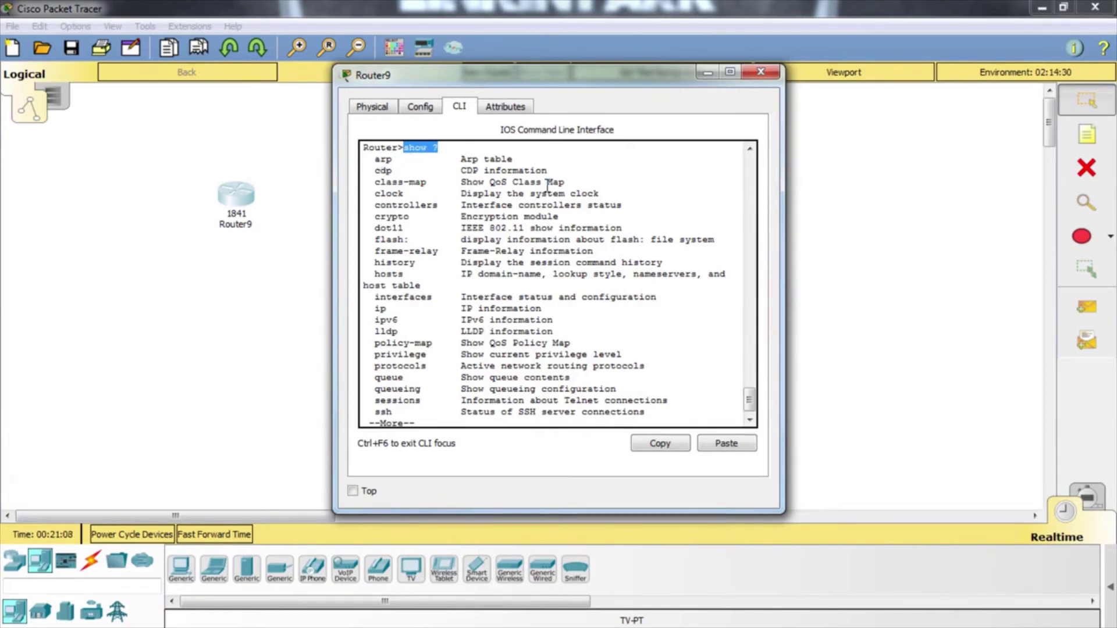
left_click(474, 173)
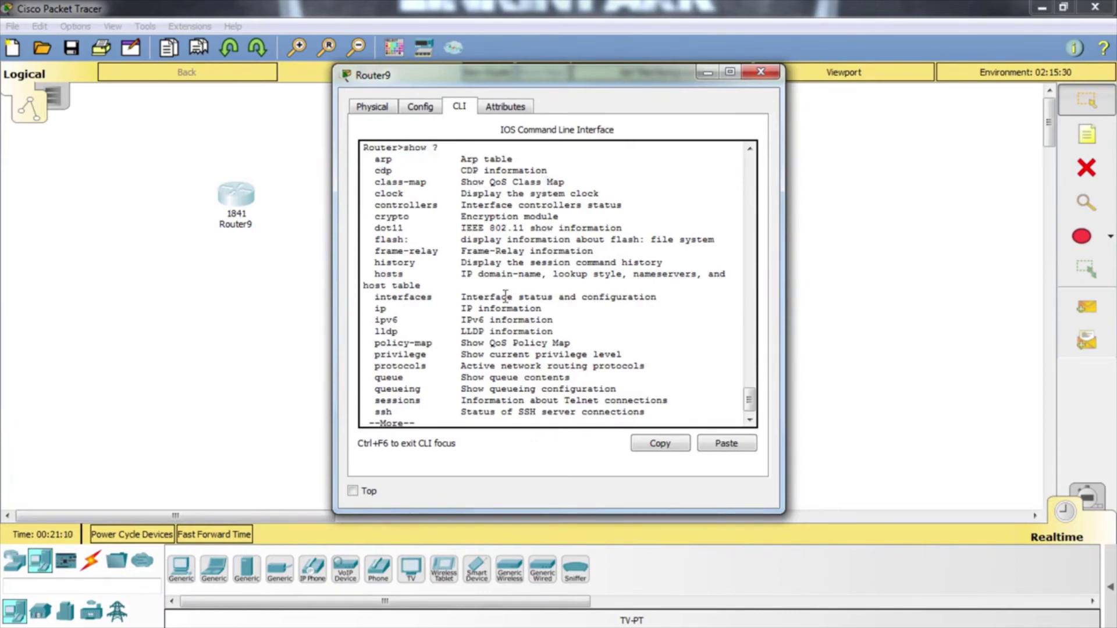
scroll(506, 297, "down", 1)
left_click(564, 349)
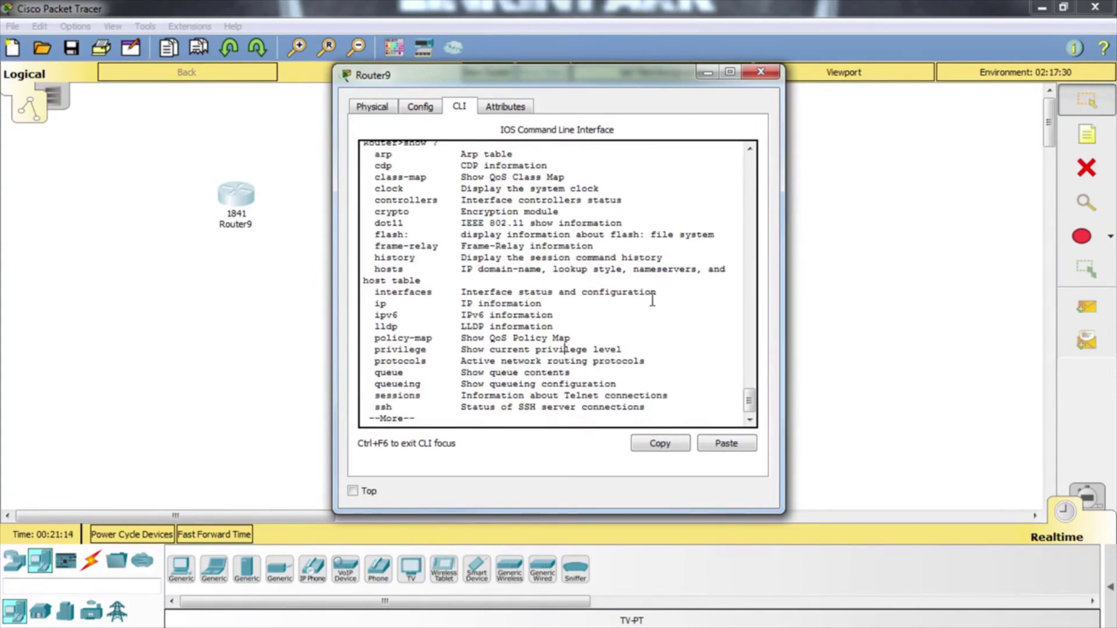
key("space")
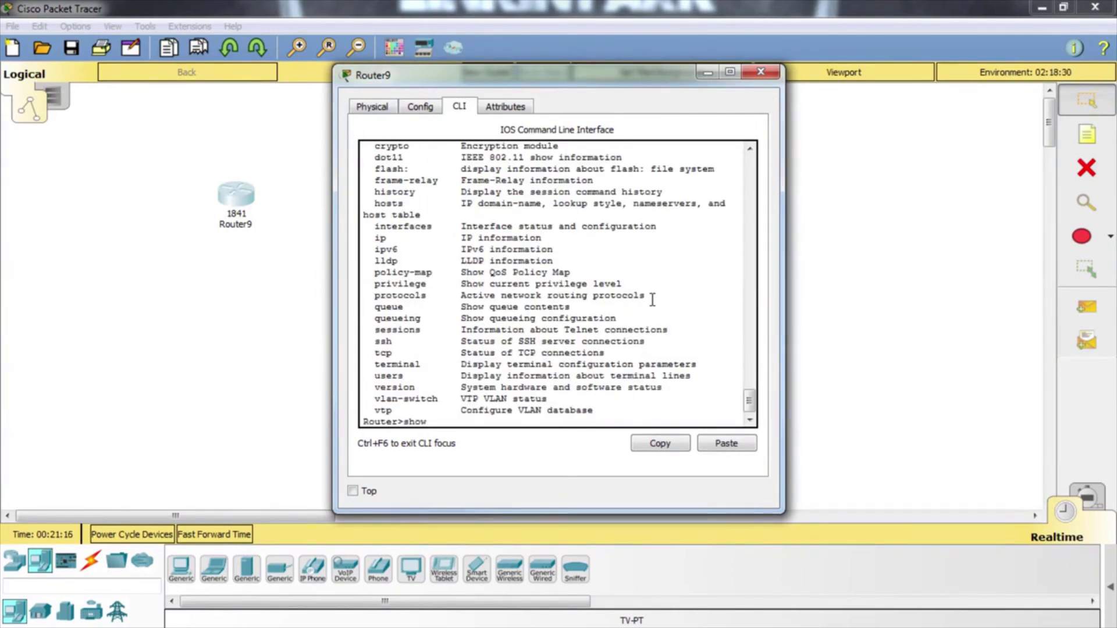
Clear the unfinished show command and enter privileged EXEC mode with "enable".
key("BackSpace")
key("BackSpace")
key("BackSpace")
key("BackSpace")
type("enable")
key("Return")
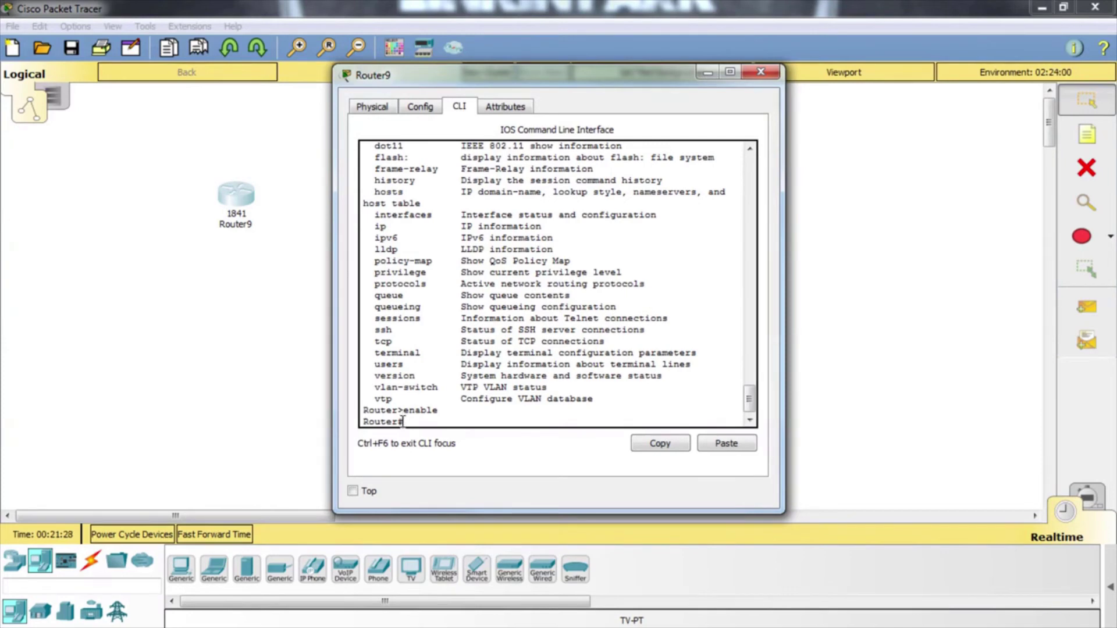
Autocomplete the abbreviation "pi" to ping at the privileged prompt, and clear the command without running it.
left_click_drag(399, 422, 426, 422)
left_click(426, 422)
type("ping")
key("BackSpace")
key("BackSpace")
key("BackSpace")
type("pi")
key("Tab")
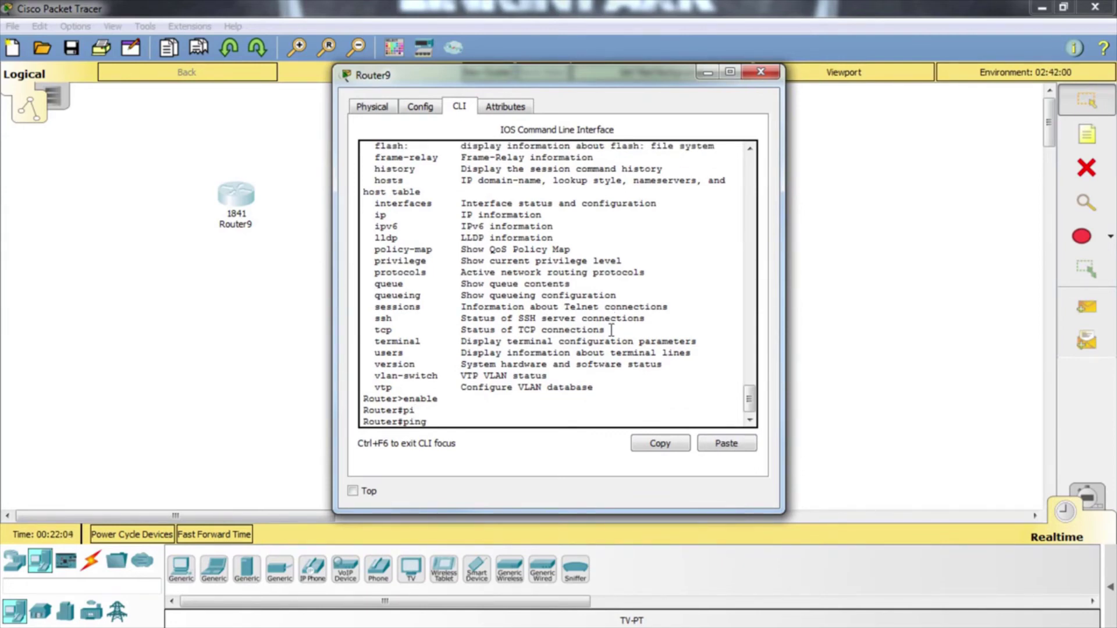
key("BackSpace")
key("BackSpace")
key("BackSpace")
key("BackSpace")
Try to enter global configuration mode with the command "configuration terminal".
type("configuration ")
type("trt")
key("BackSpace")
key("BackSpace")
type("erminal")
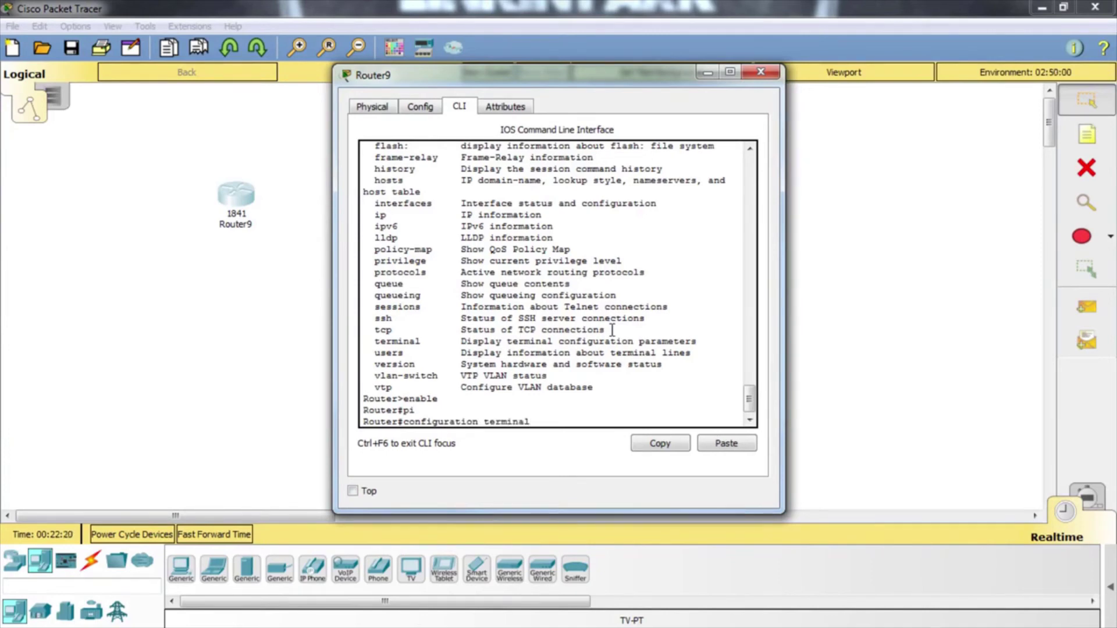
key("Return")
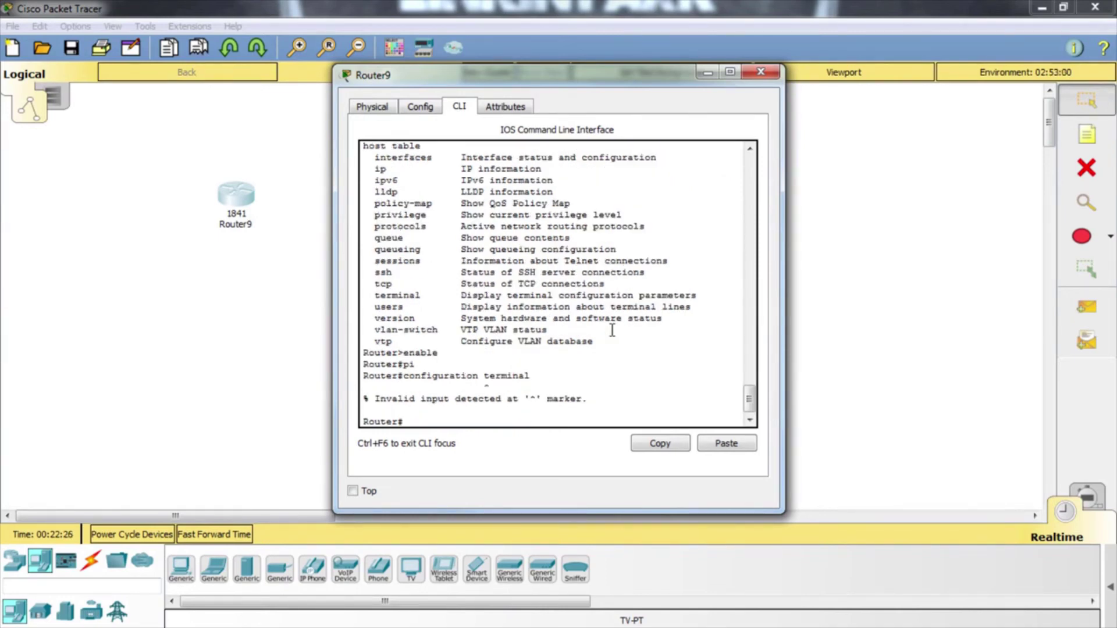
Recall the previous command, correct it to "configure terminal", and enter global configuration mode.
key("Up")
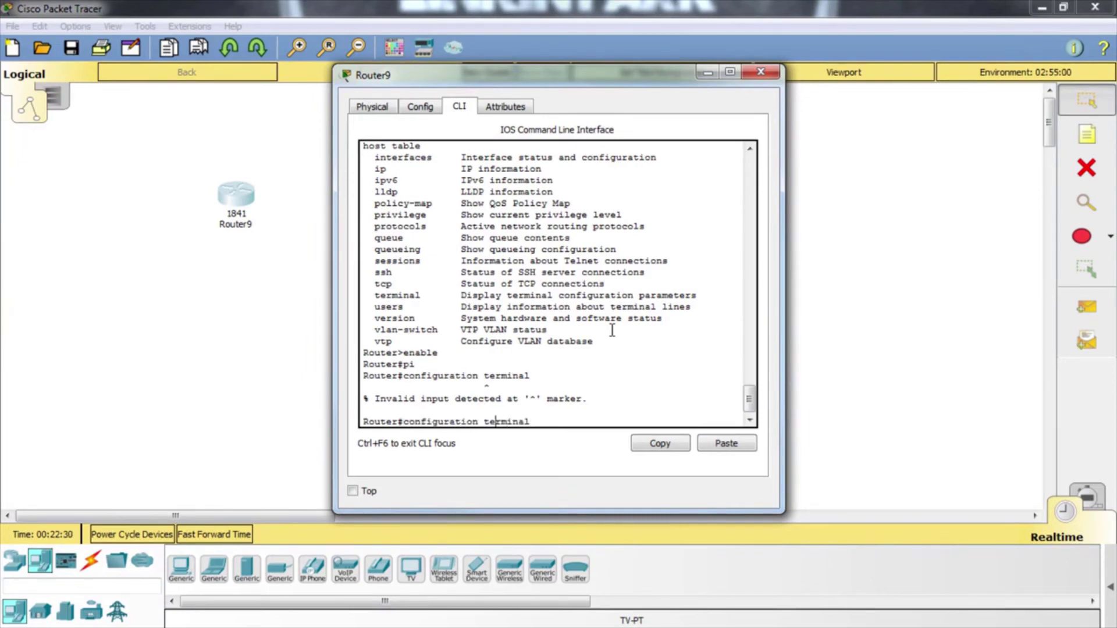
key("Left")
key("Left")
key("Left")
key("BackSpace")
key("BackSpace")
key("BackSpace")
type("e")
key("Return")
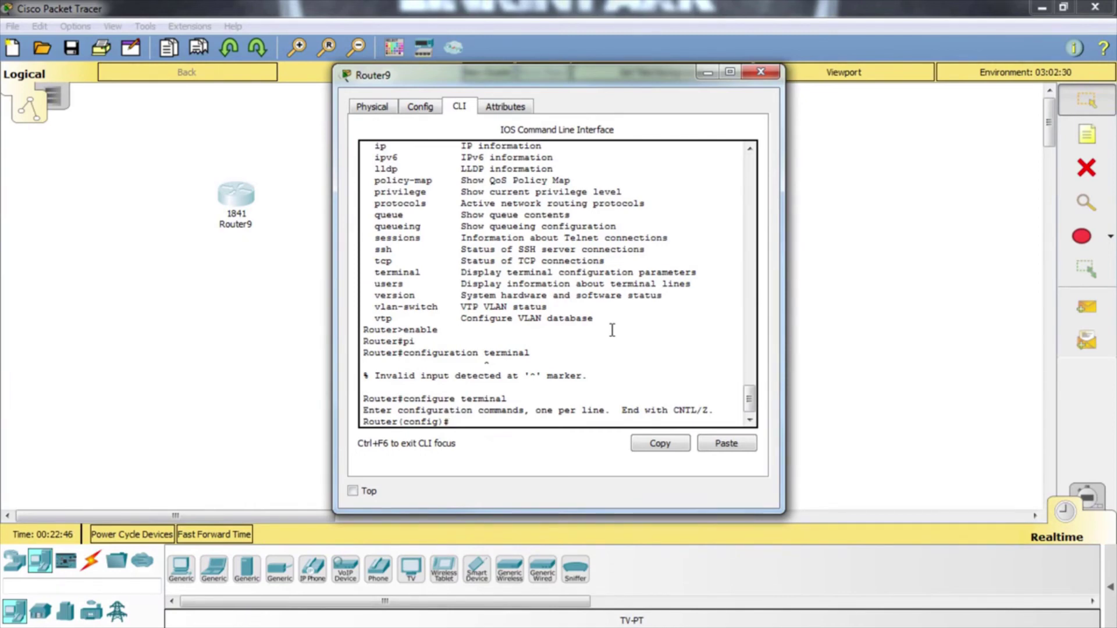
Exit global configuration mode and re-enter it with the abbreviated command "conf t".
type("exit")
key("Return")
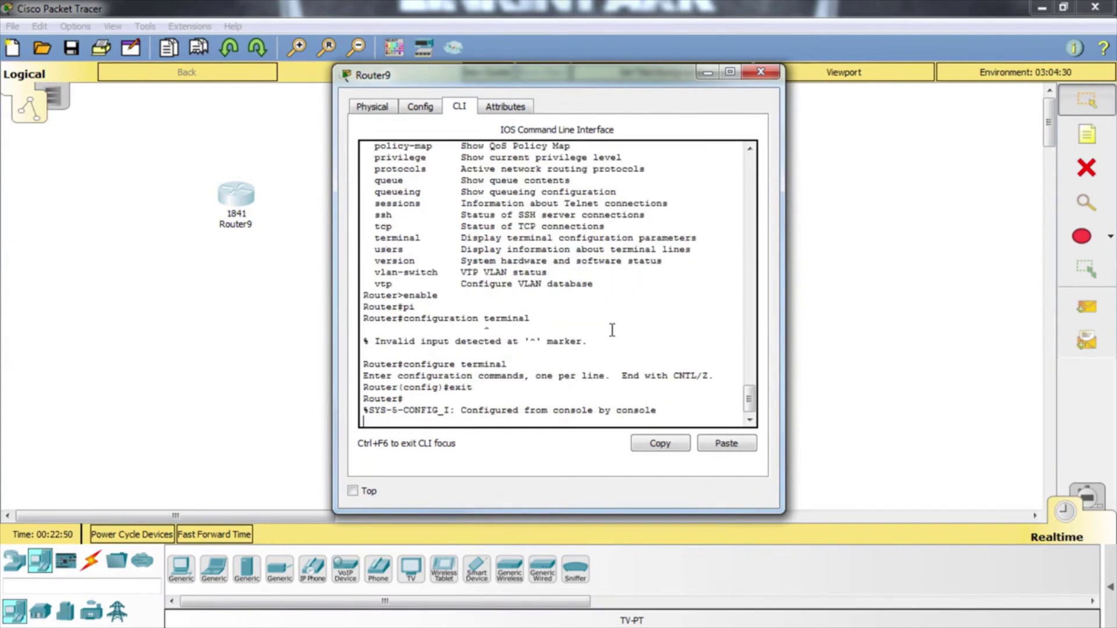
key("Return")
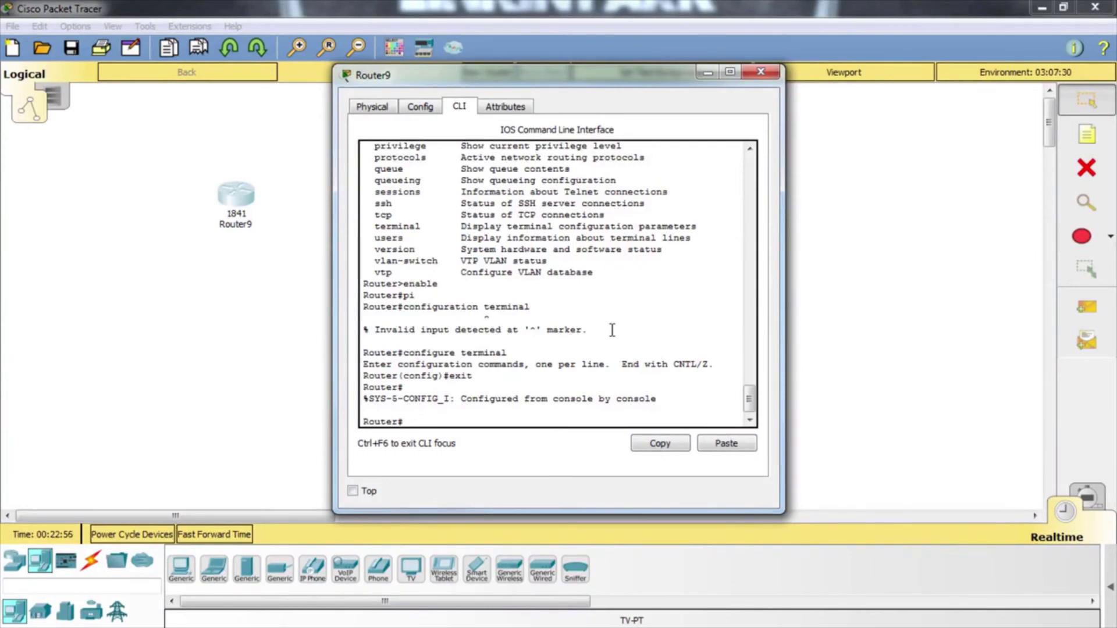
type("conf t")
key("Return")
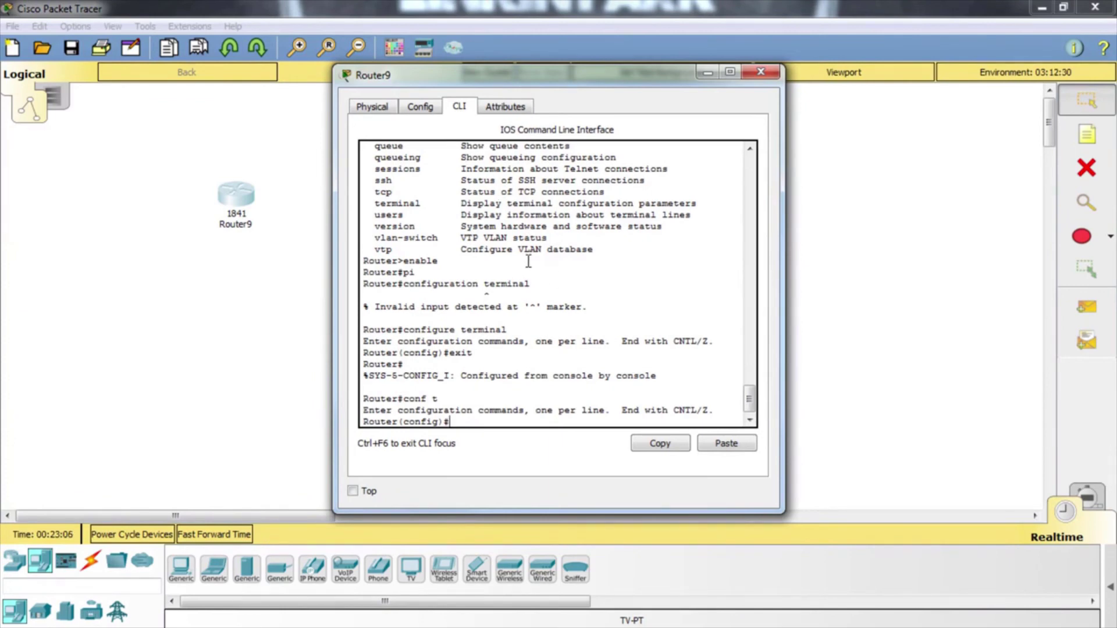
Compare the full and abbreviated configuration commands, view the router's physical modules and interface list, and return to the command line.
left_click_drag(530, 284, 397, 284)
left_click(454, 342)
left_click_drag(443, 399, 403, 399)
left_click(512, 417)
left_click(369, 111)
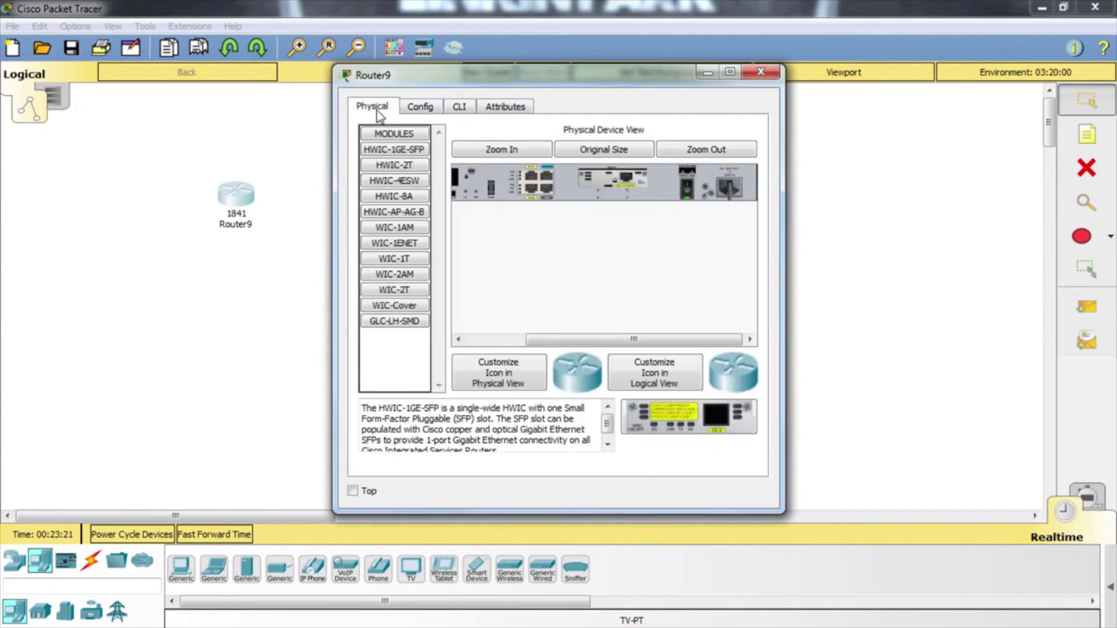
left_click(415, 112)
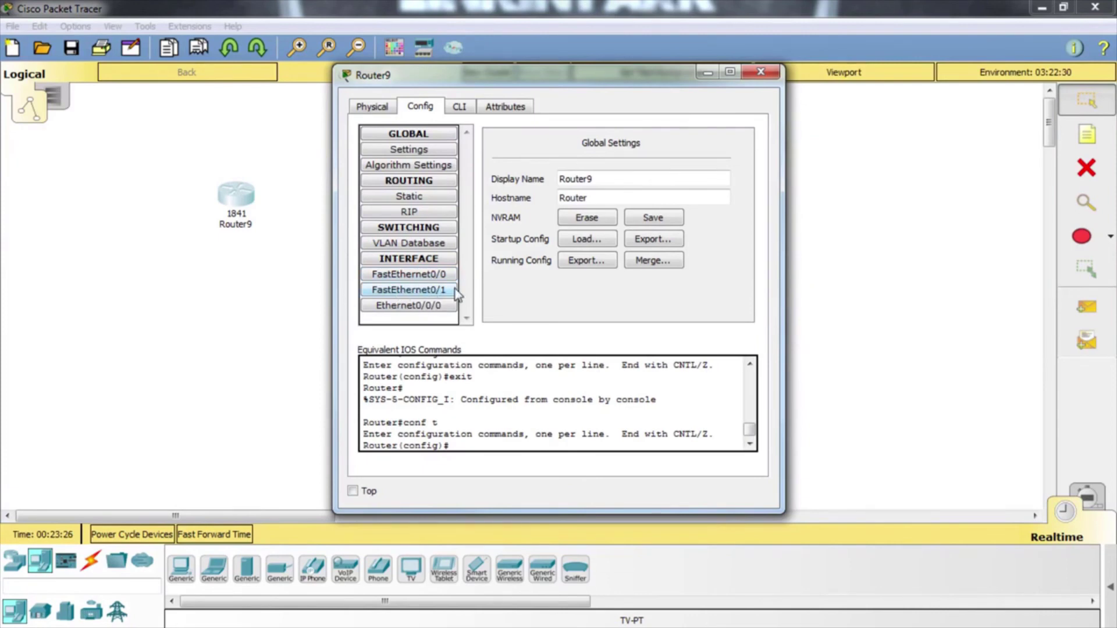
left_click(459, 106)
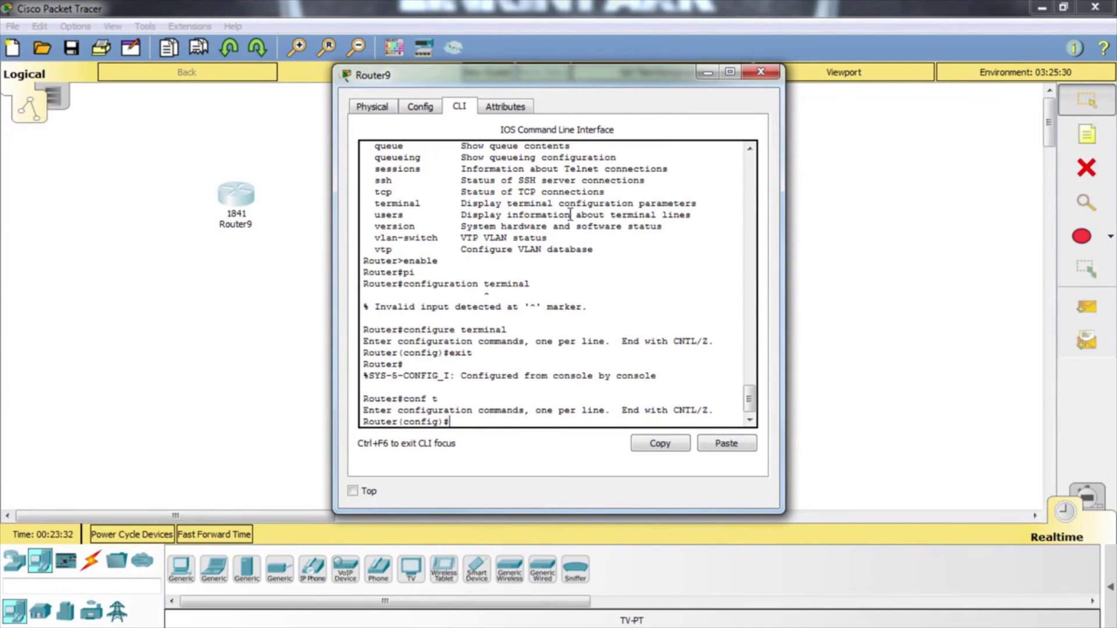
Enter interface configuration mode with "interface FastEthernet 0/0", autocompleting the interface type, and review the prompt and commands used.
type("interface Fas")
key("Tab")
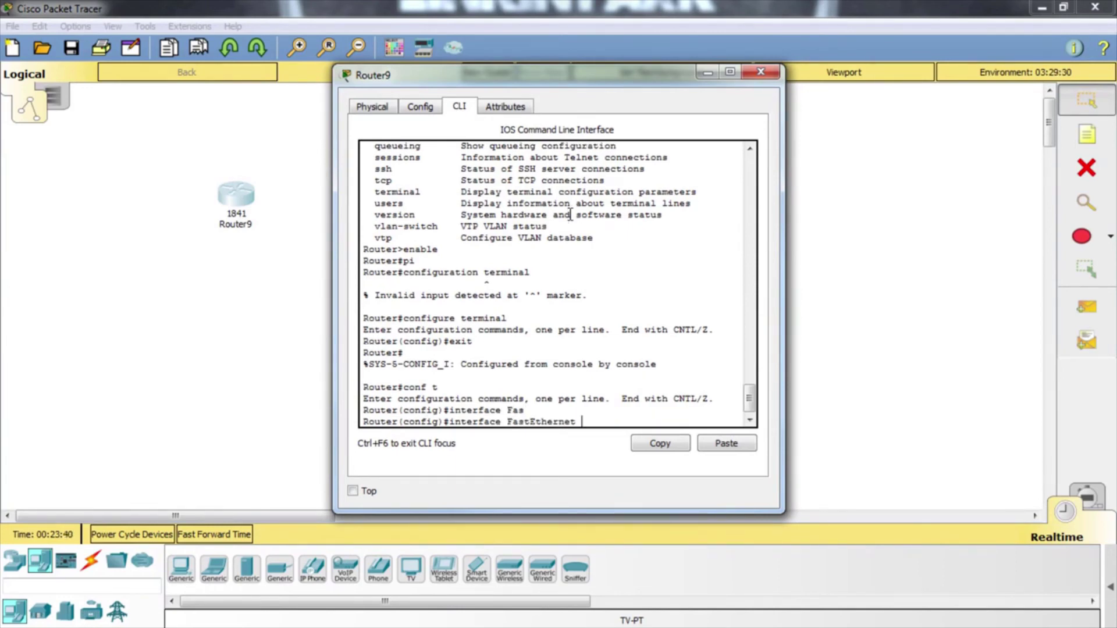
type("0/0")
key("Return")
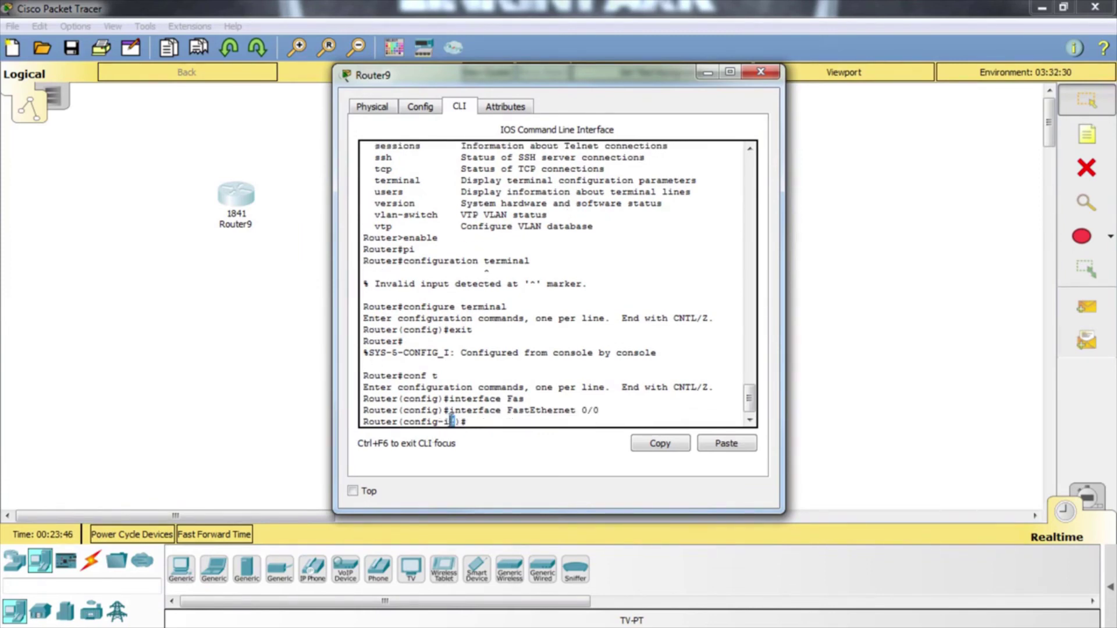
left_click_drag(452, 420, 444, 419)
left_click(485, 421)
left_click_drag(441, 376, 403, 375)
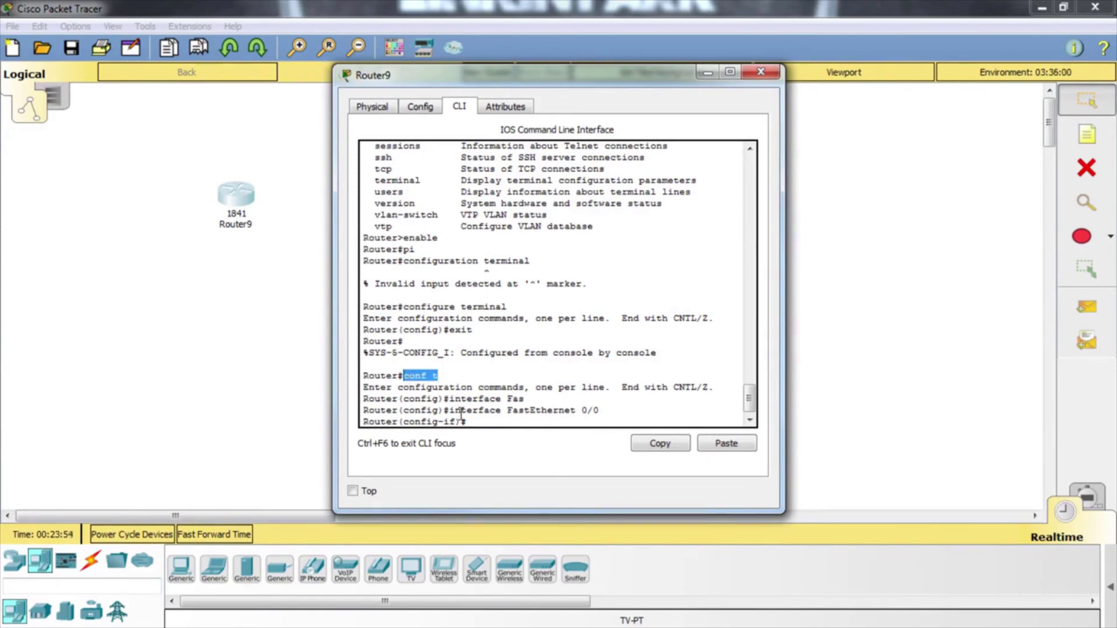
left_click_drag(460, 411, 679, 418)
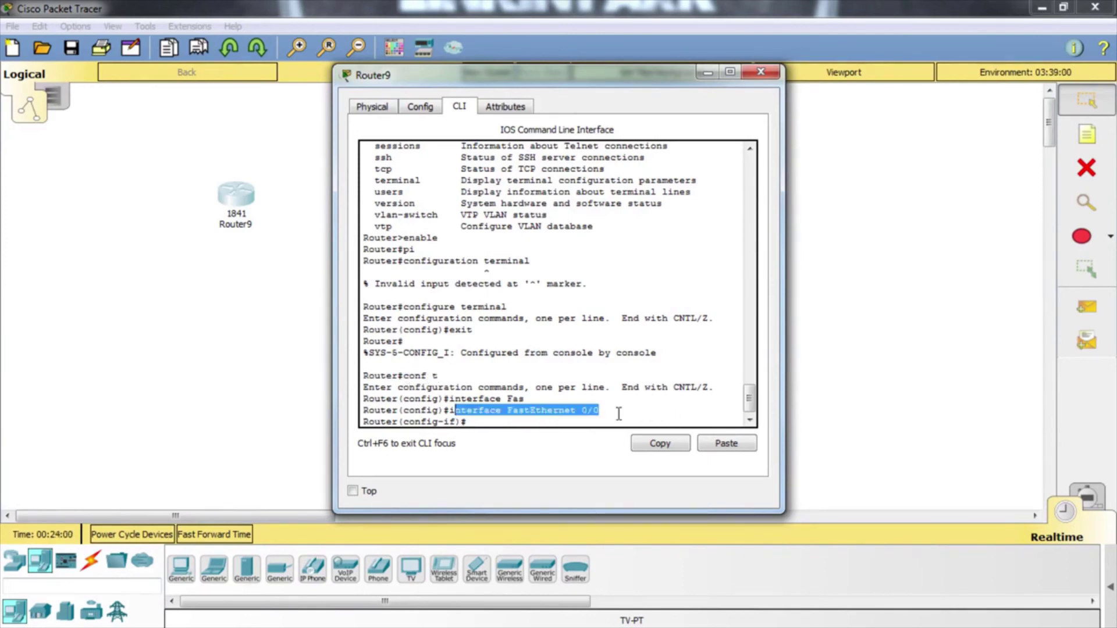
left_click(582, 417)
Exit interface configuration mode and re-enter it with the shortened command "int FastEthernet 0/0", autocompleting the interface type.
type("exit")
key("Return")
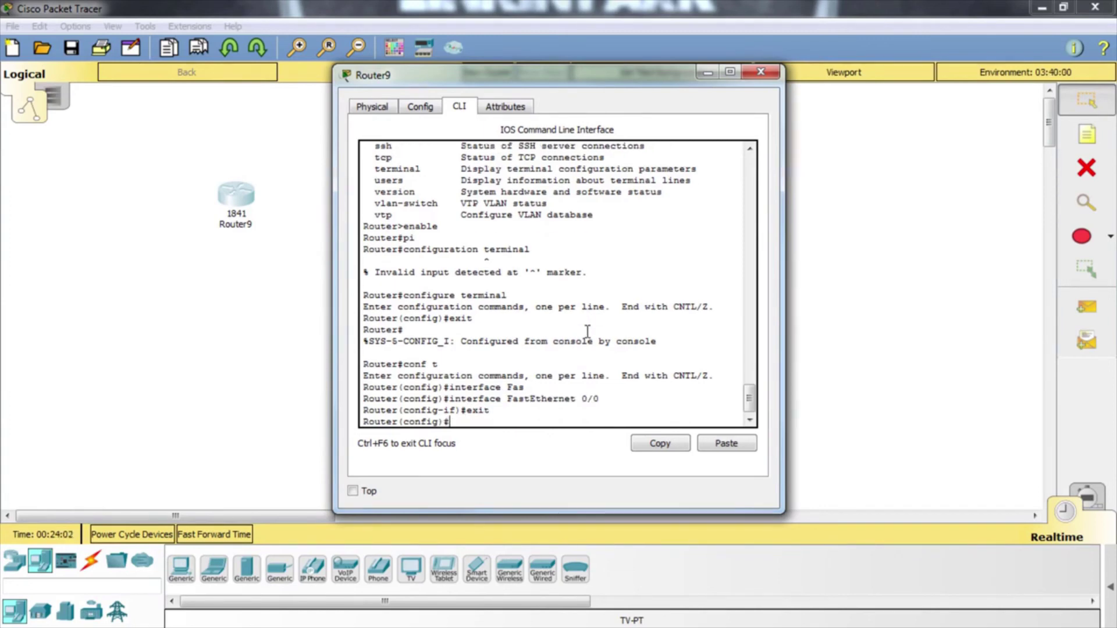
type("int F")
key("Tab")
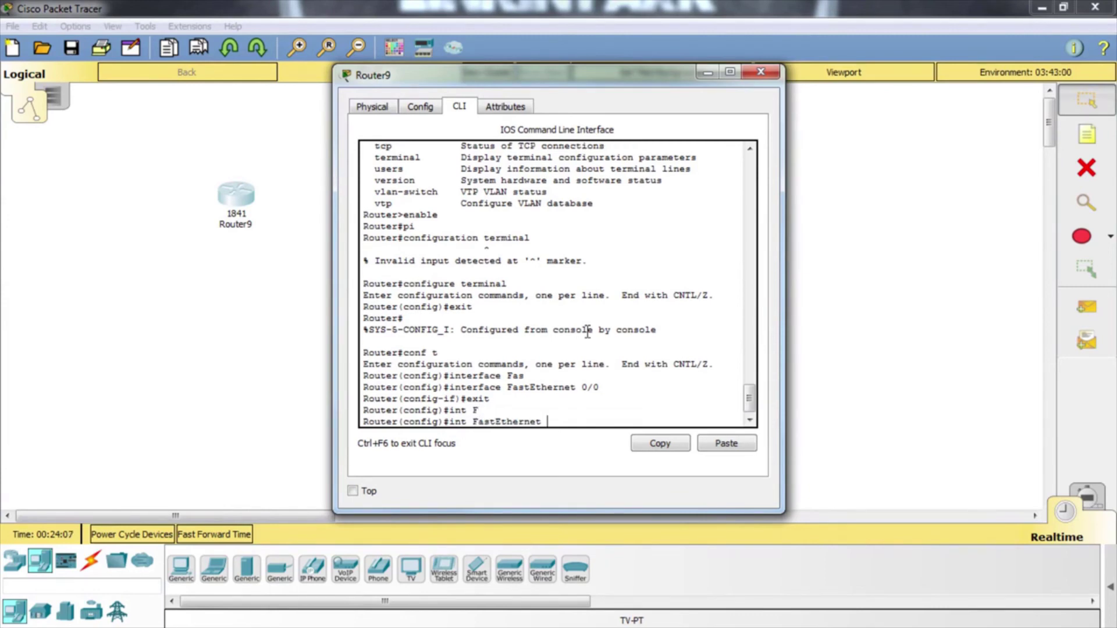
type("0/0")
key("Return")
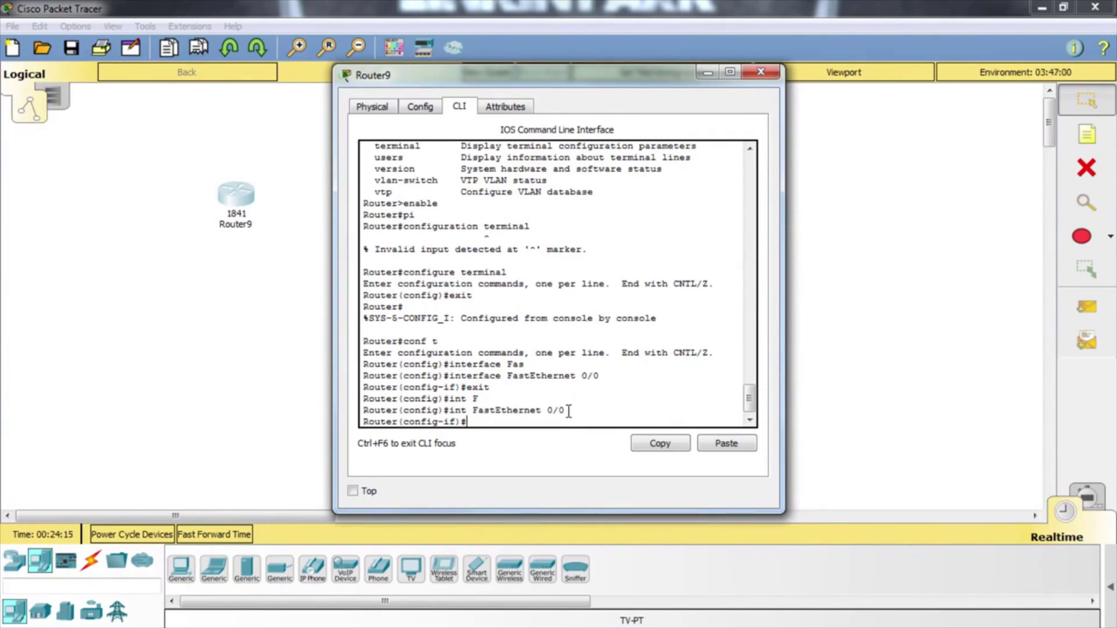
Review the shortened interface command and its 0/0 port number, and exit back to global configuration mode.
left_click_drag(569, 411, 456, 413)
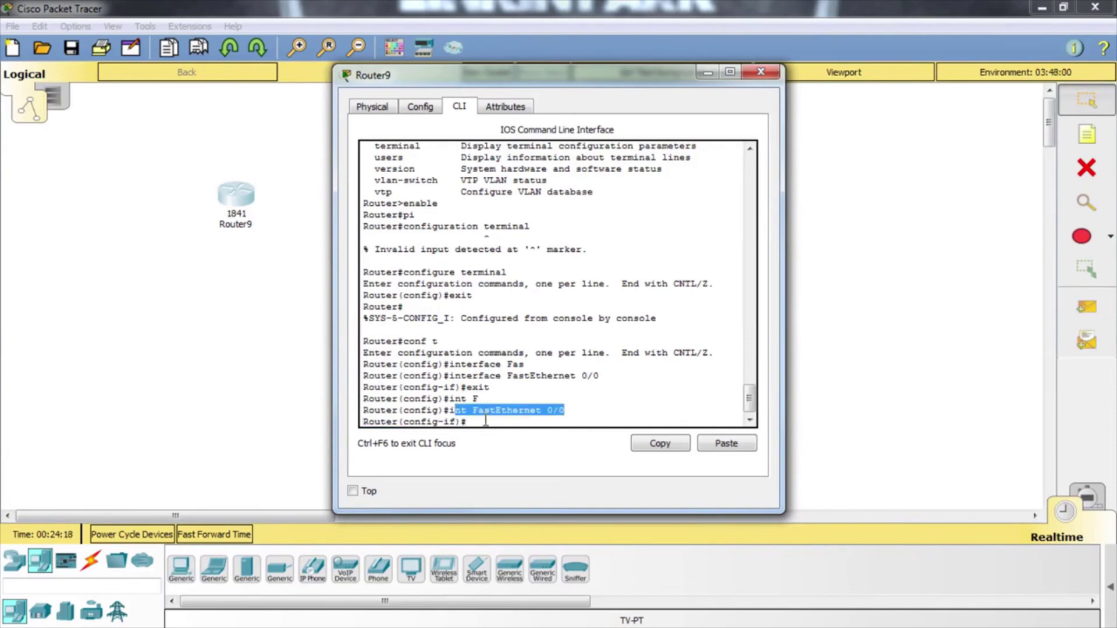
left_click(486, 420)
left_click_drag(569, 409, 548, 410)
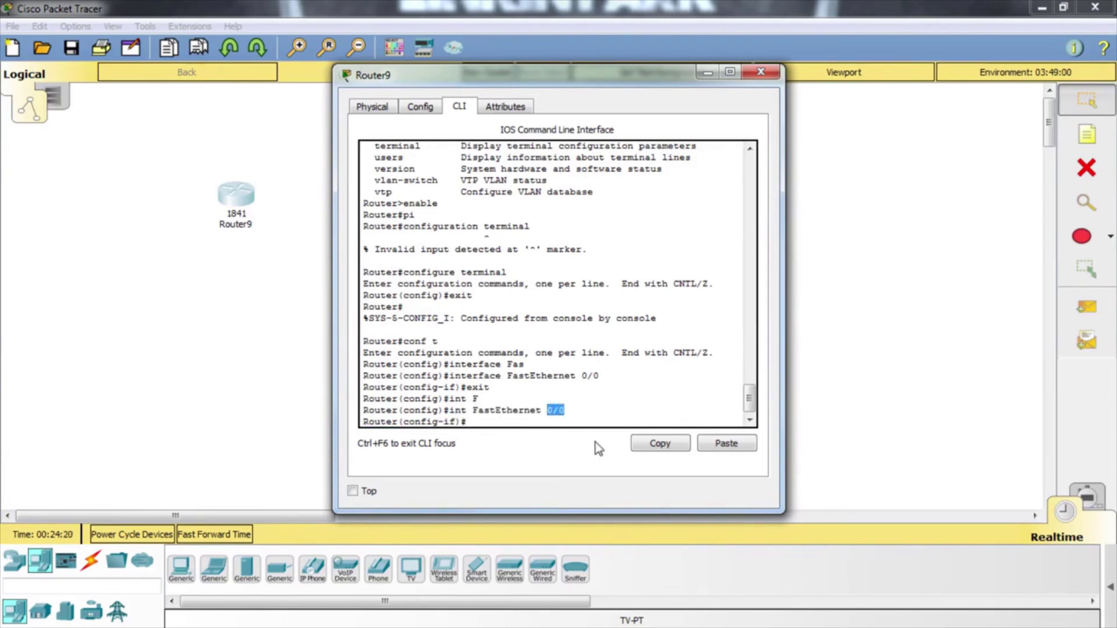
left_click(672, 442)
left_click(628, 412)
type("exit")
key("Return")
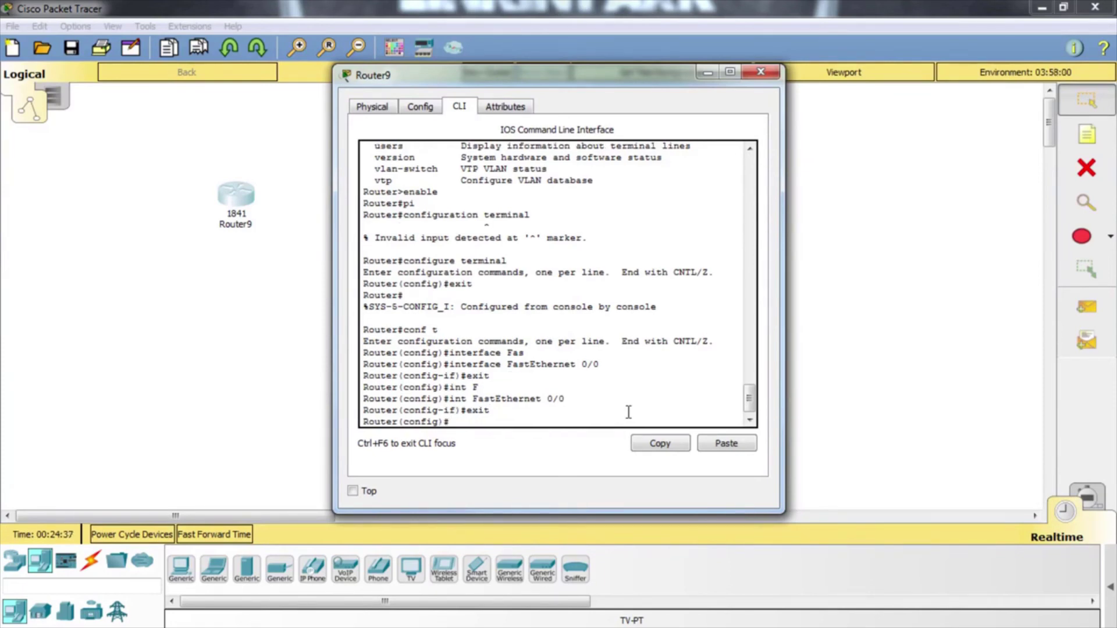
Enter OSPF router configuration mode with process ID 100 from global configuration and review the router prompt.
type("router ospf 100")
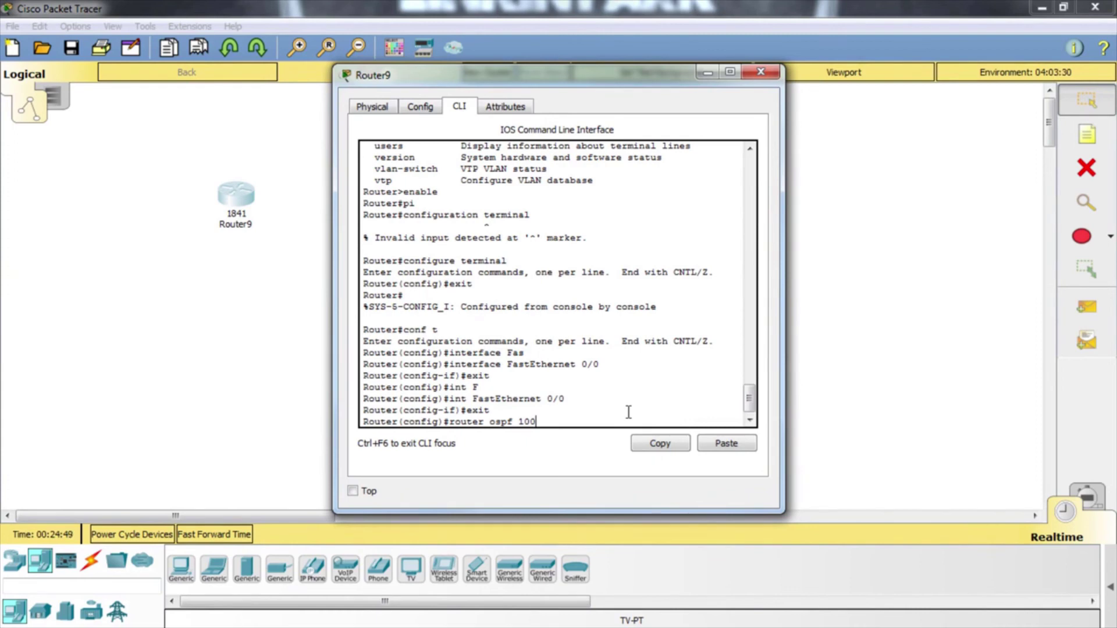
key("Return")
left_click_drag(481, 422, 405, 423)
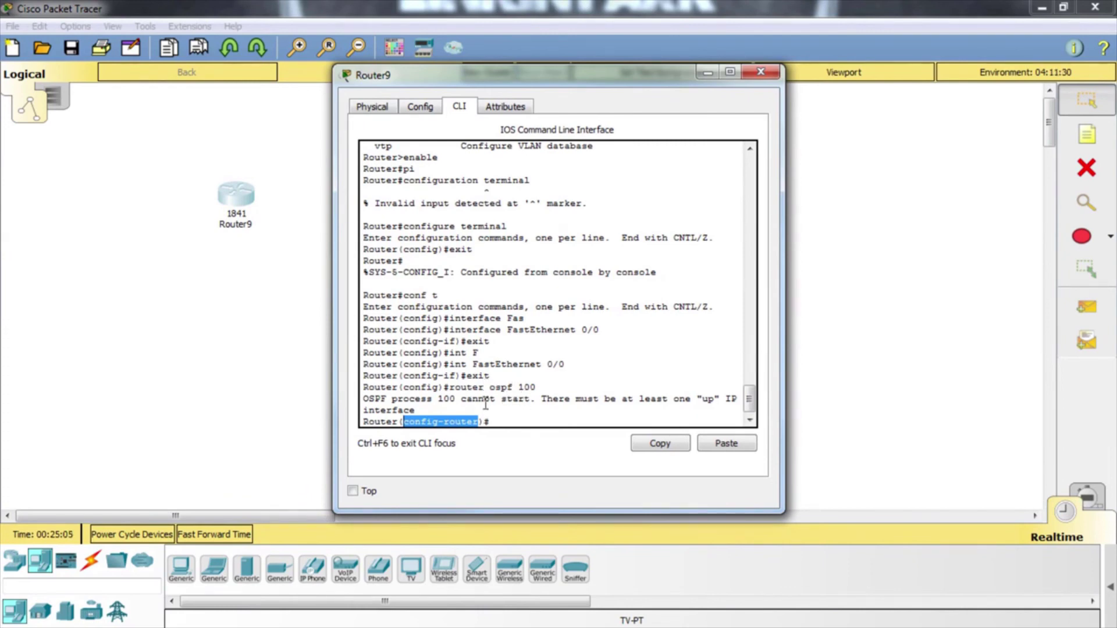
left_click(550, 391)
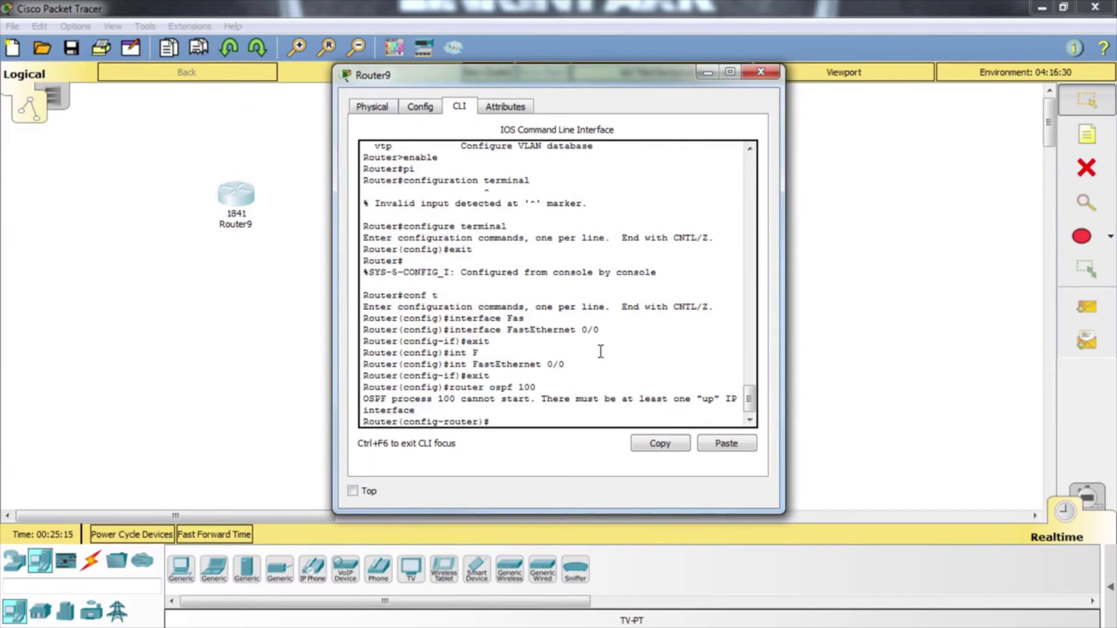
Exit OSPF router configuration mode and re-enter configuration of interface FastEthernet 0/0 by recalling the earlier interface command.
type("exit")
key("Return")
type("exit")
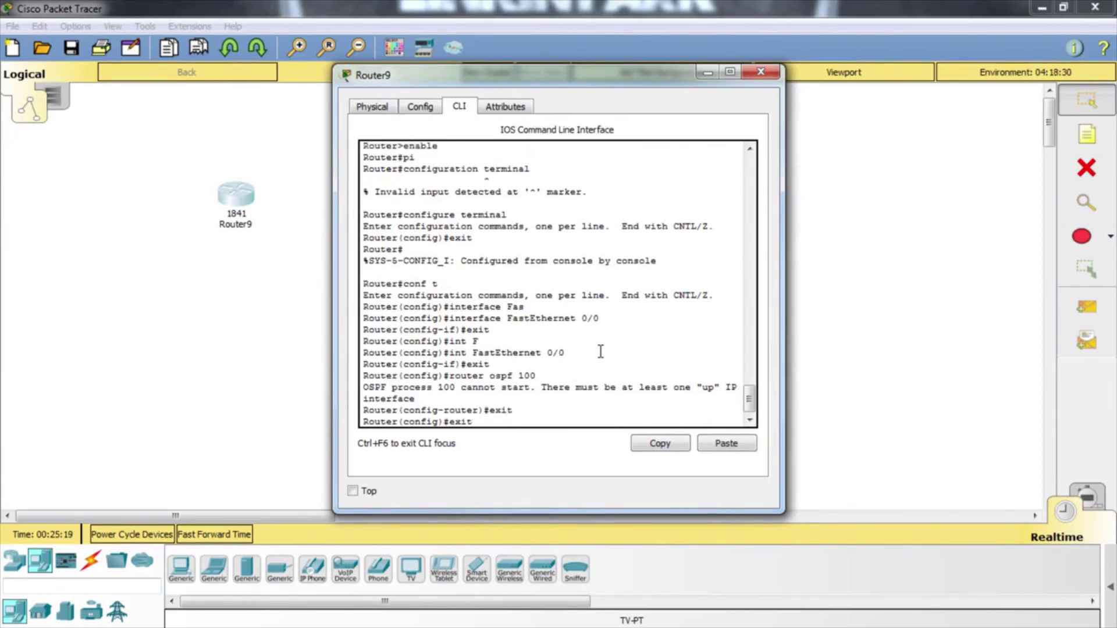
key("Up")
key("Up")
key("Up")
key("Up")
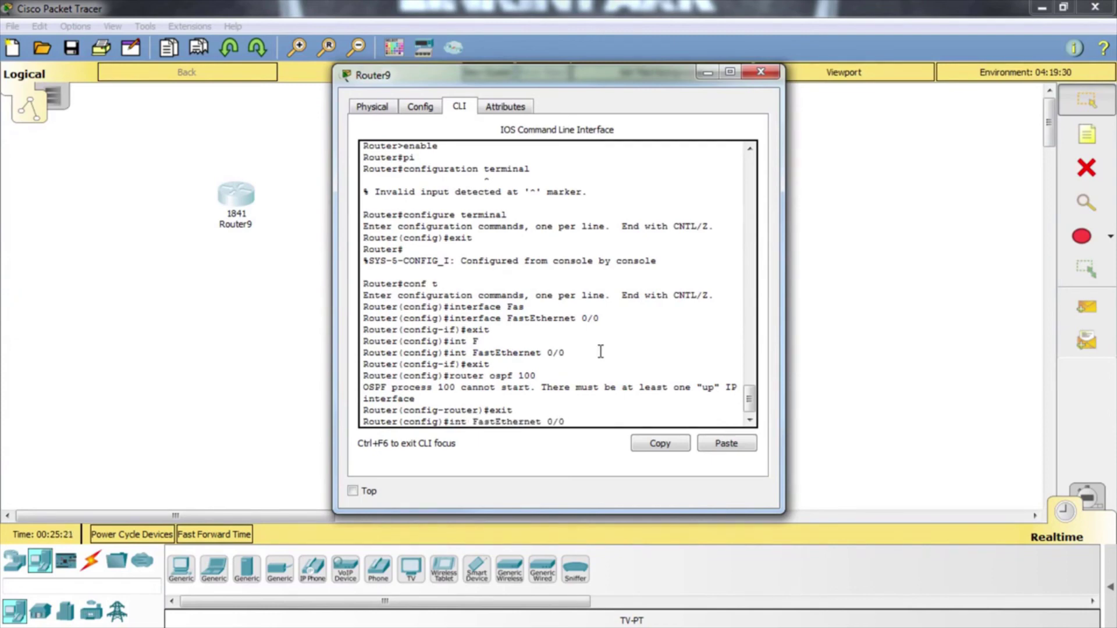
key("Return")
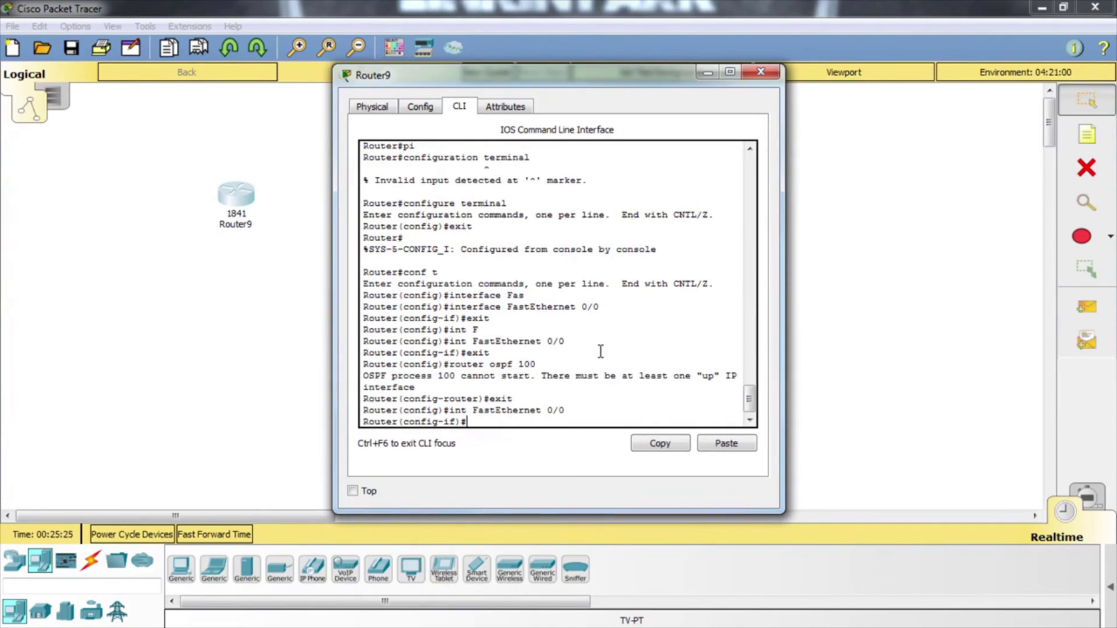
Enable the FastEthernet 0/0 interface with "no shutdown", review the link state message and get a fresh prompt.
type("no shutdown")
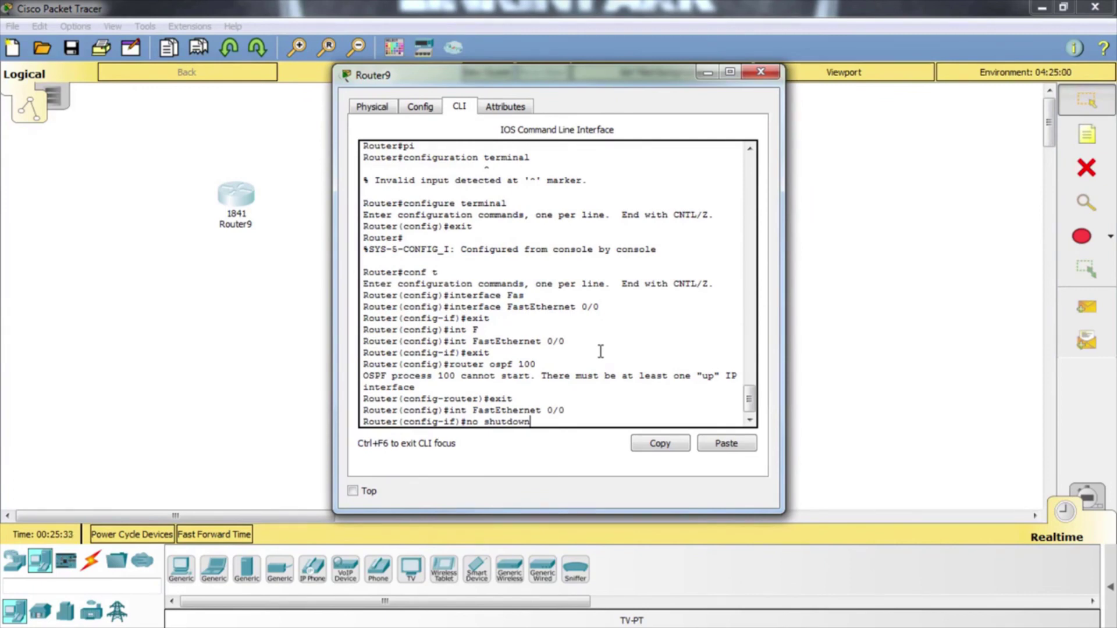
key("Return")
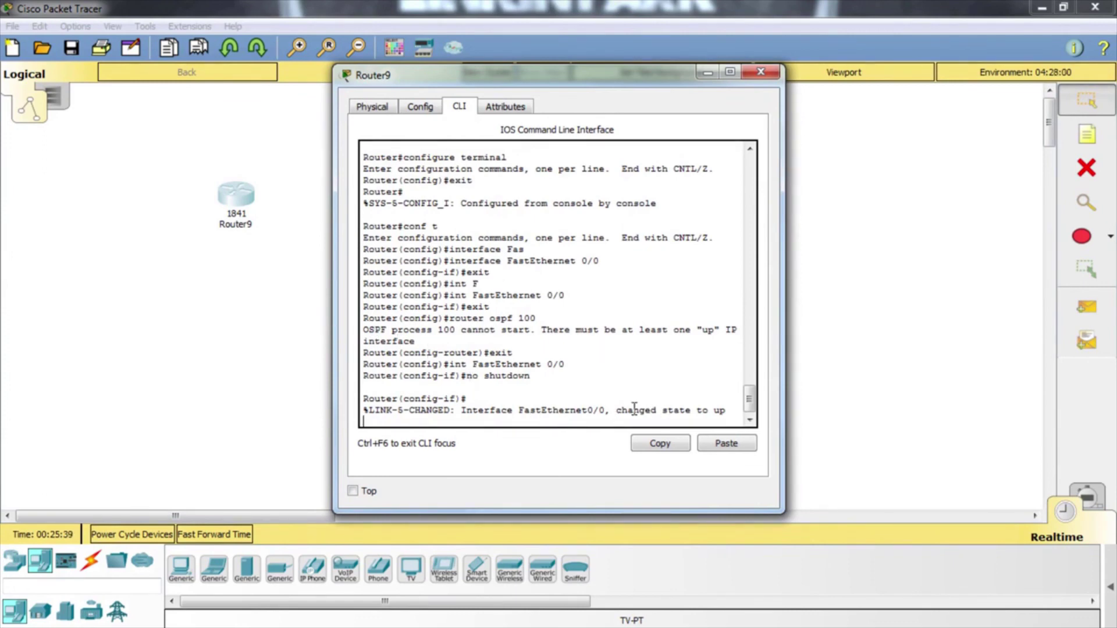
left_click_drag(628, 411, 723, 413)
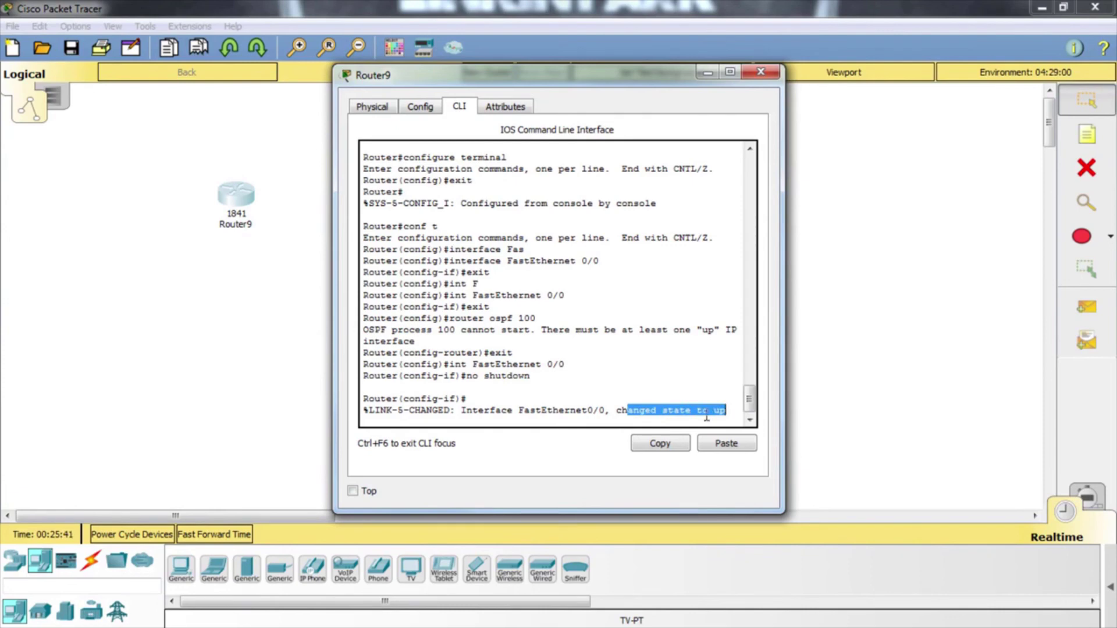
left_click(696, 347)
key("Return")
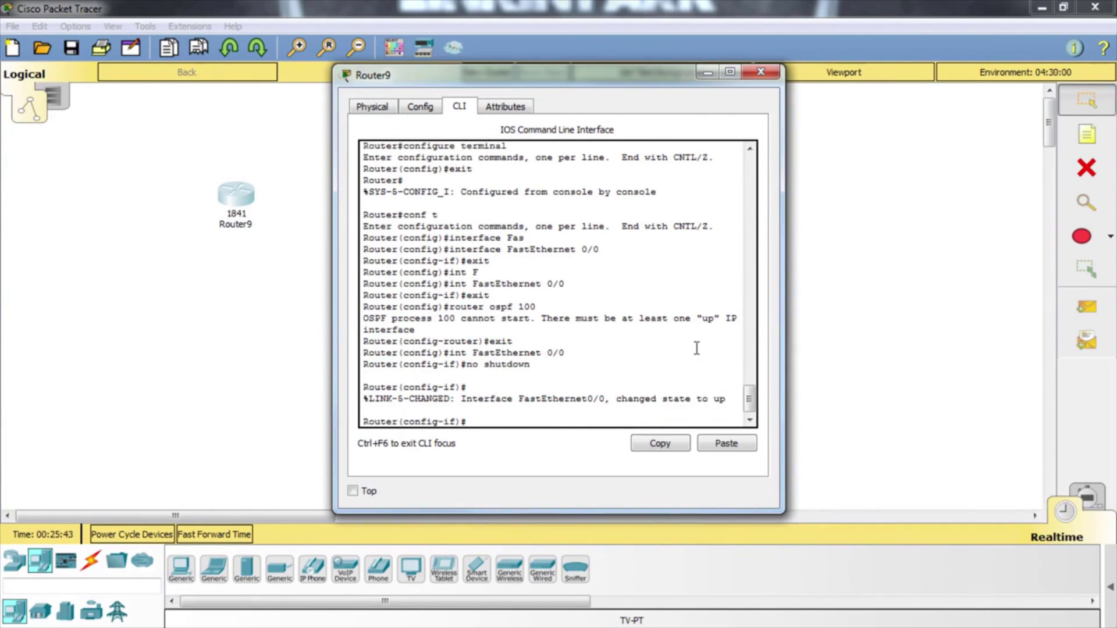
Disable the FastEthernet 0/0 interface with the full "shutdown" command and review the resulting state message.
type("shutdown")
key("Return")
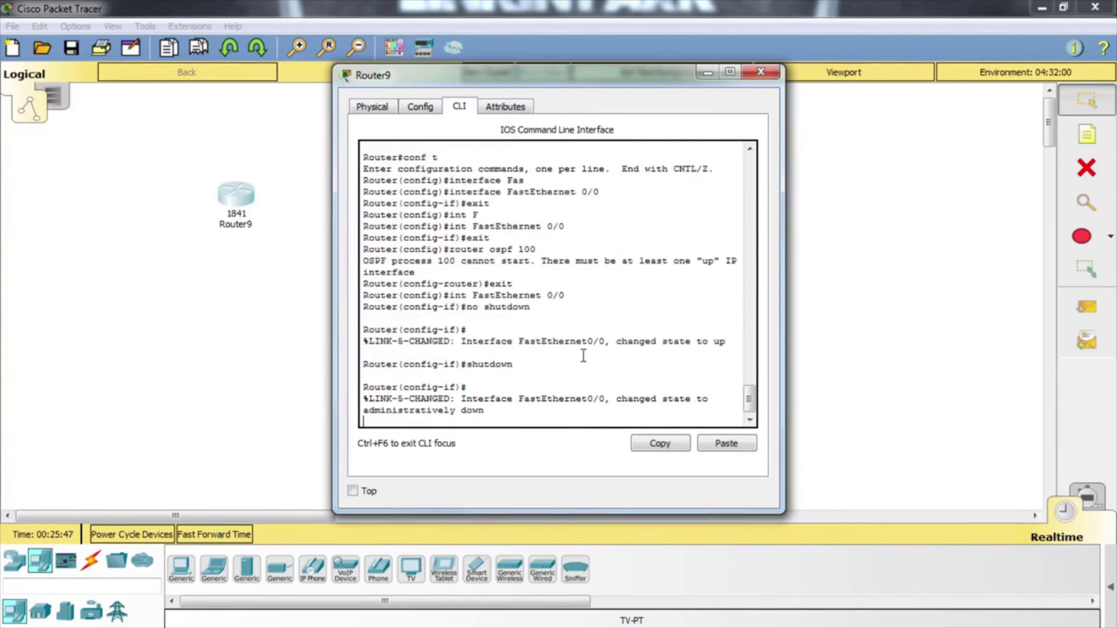
left_click_drag(493, 411, 367, 412)
left_click(394, 411)
key("Return")
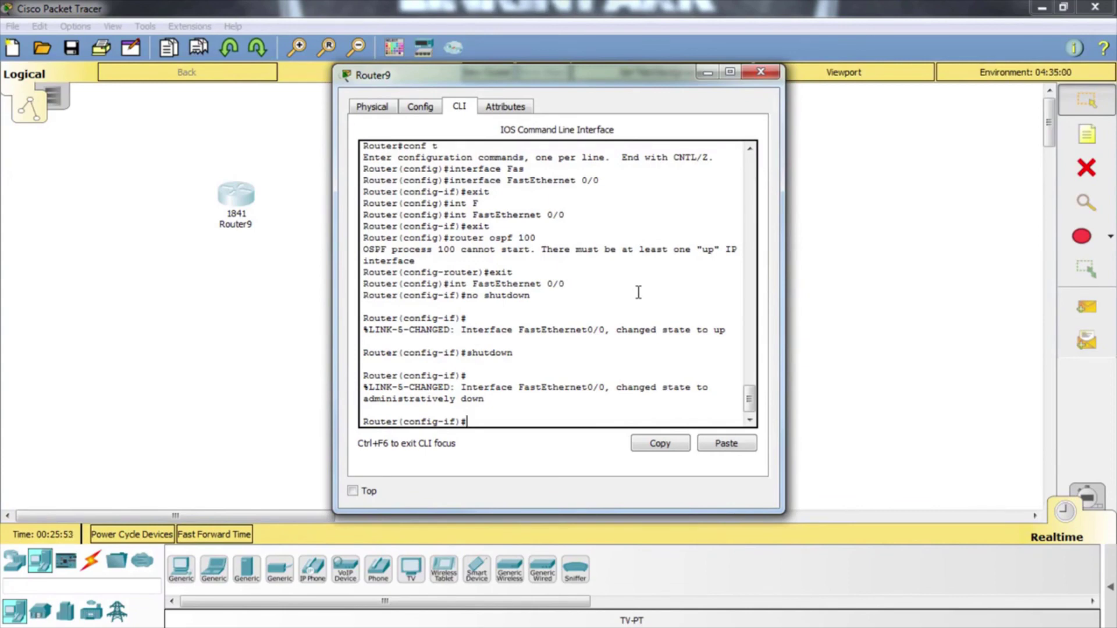
Enable FastEthernet 0/0 with the abbreviated "no sh" command and disable it again with "sh".
type("no sh")
key("Return")
key("Return")
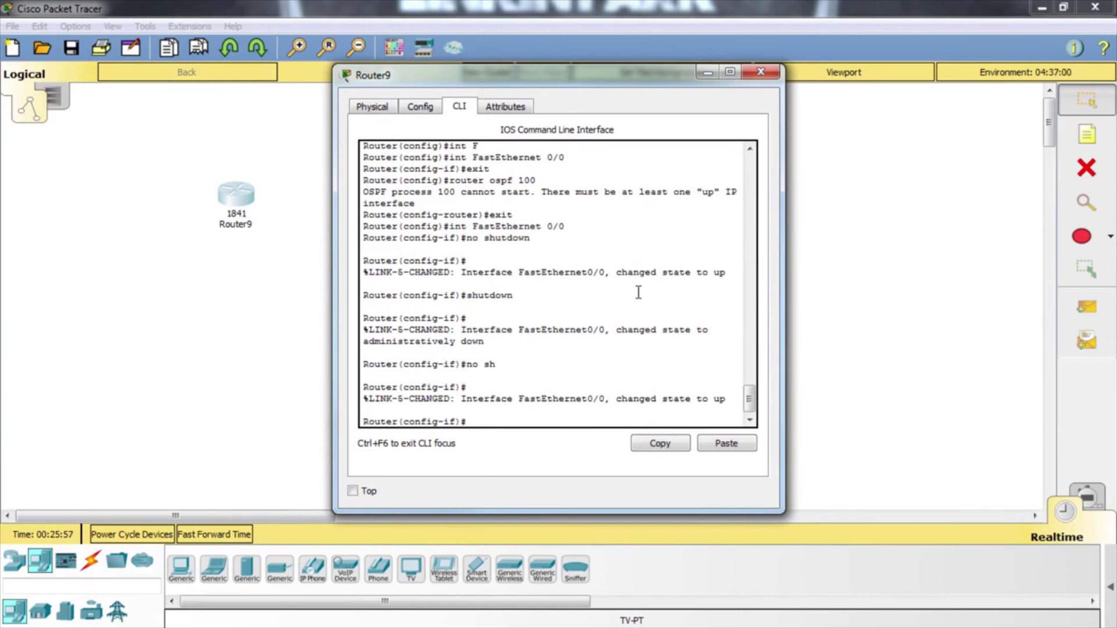
type("sh")
key("Return")
key("Return")
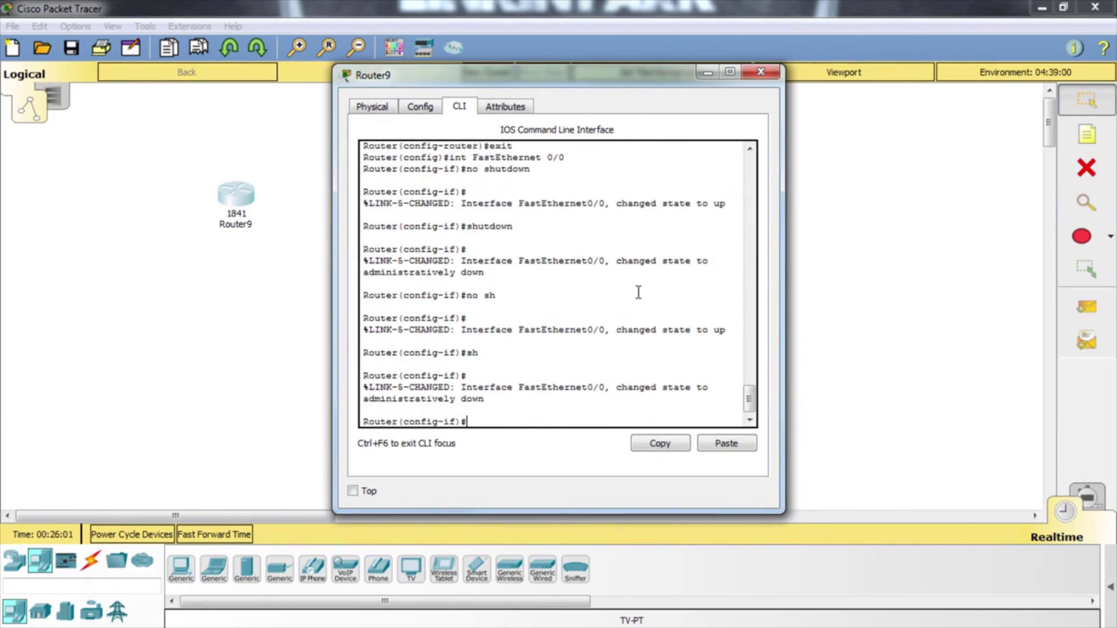
View the router's attributes, close its window, and place a generic PC in the logical workspace below and right of the router.
left_click(504, 109)
left_click(462, 106)
left_click(762, 71)
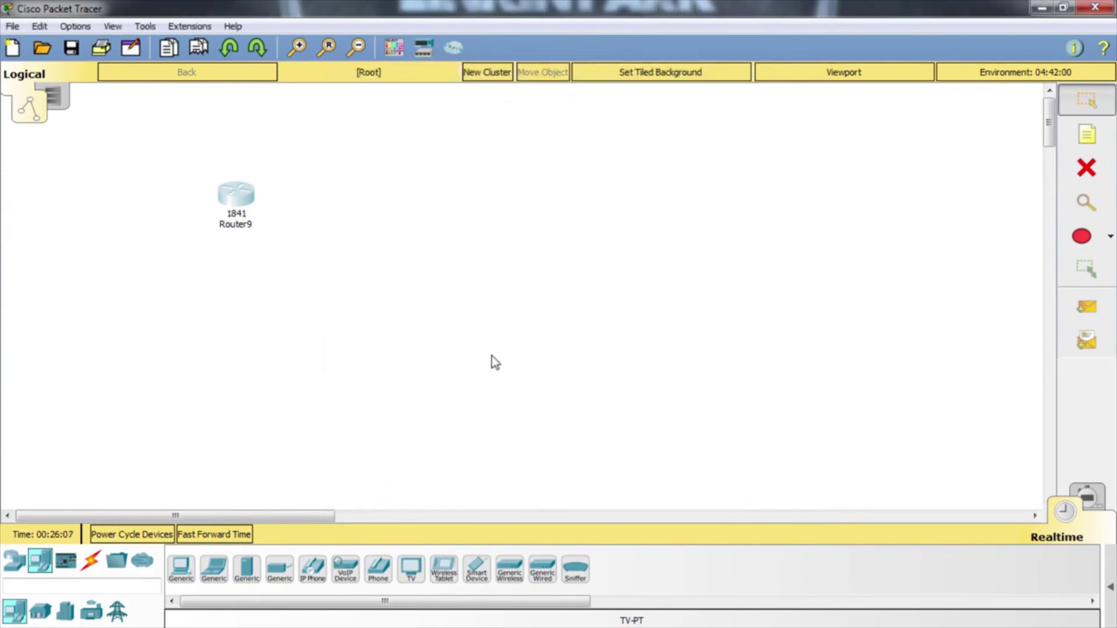
left_click(180, 568)
left_click(459, 342)
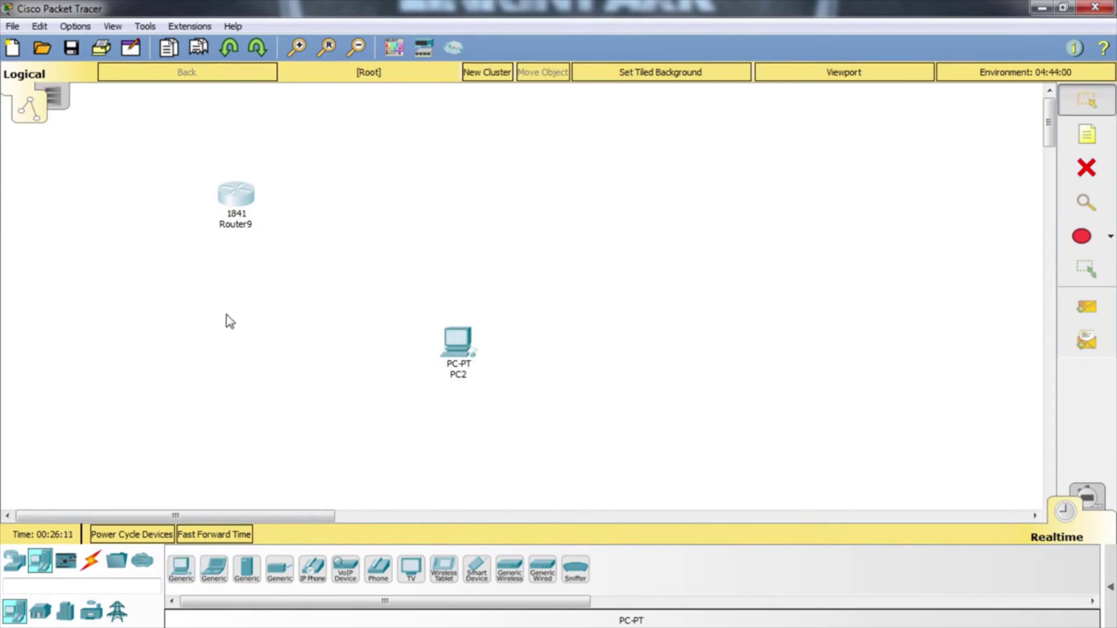
Open the new PC's physical view and attach the PT-HEADPHONE module to the tower's rear headphone jack.
left_click(467, 348)
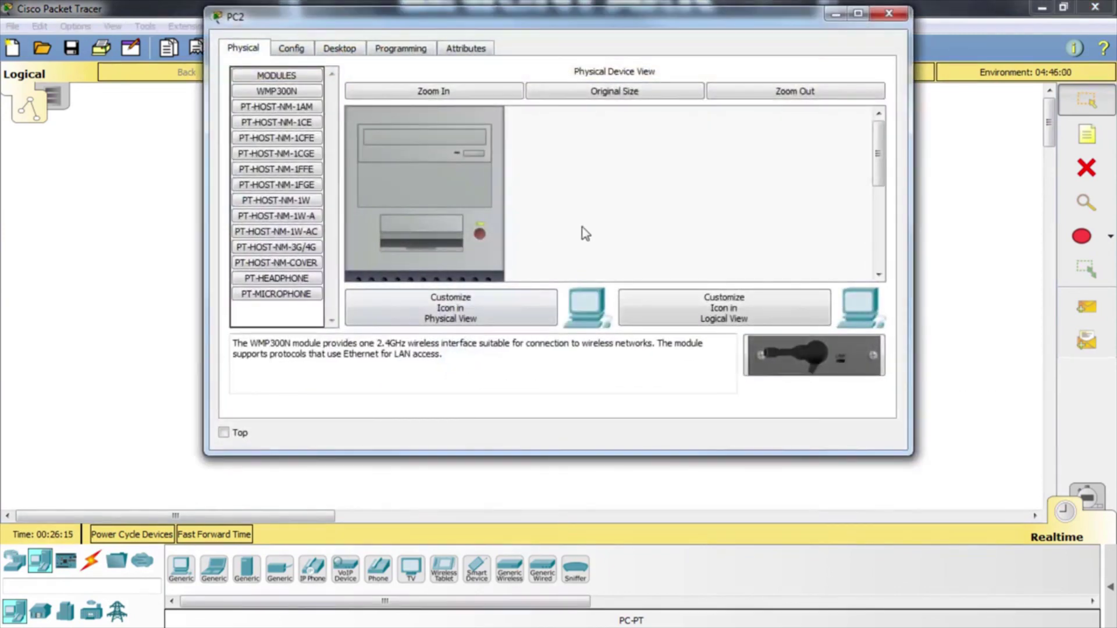
scroll(732, 202, "down", 5)
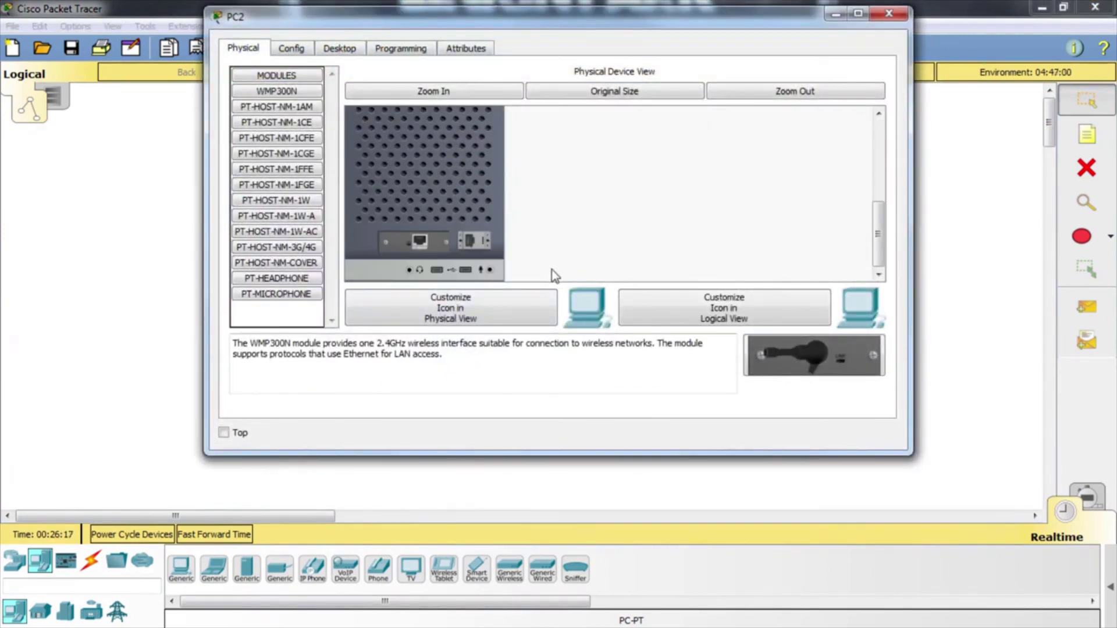
left_click(286, 279)
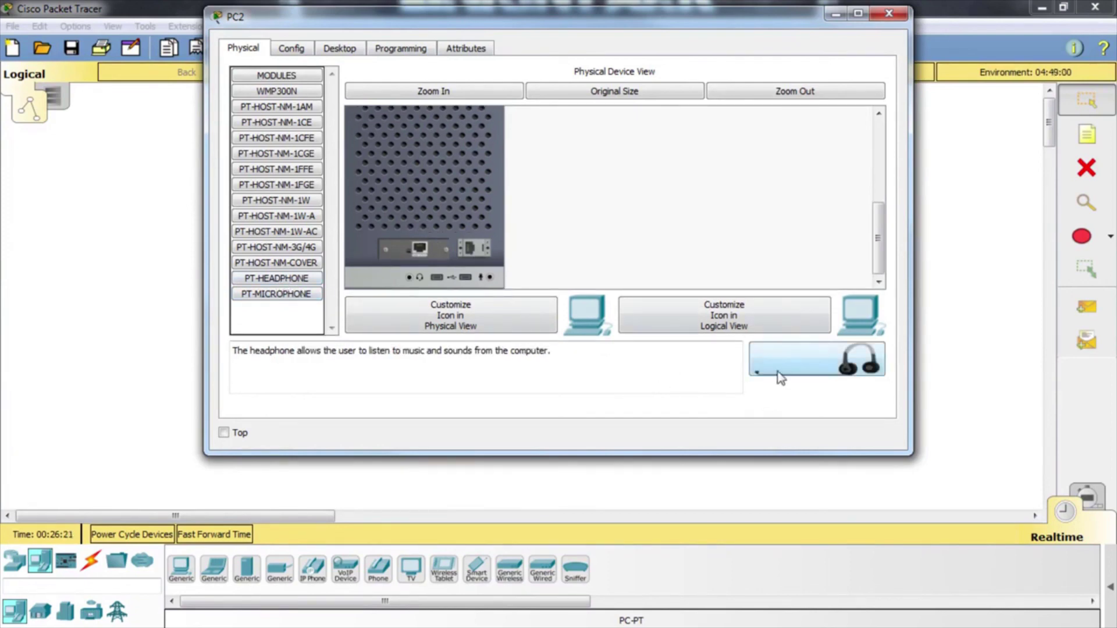
left_click_drag(780, 378, 426, 169)
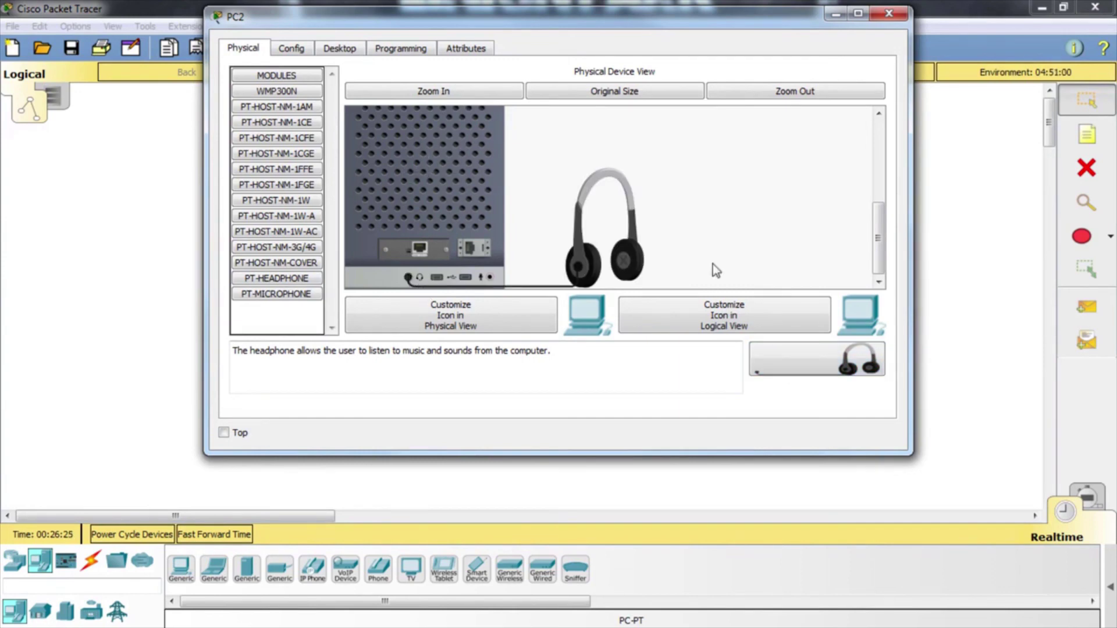
scroll(539, 277, "up", 3)
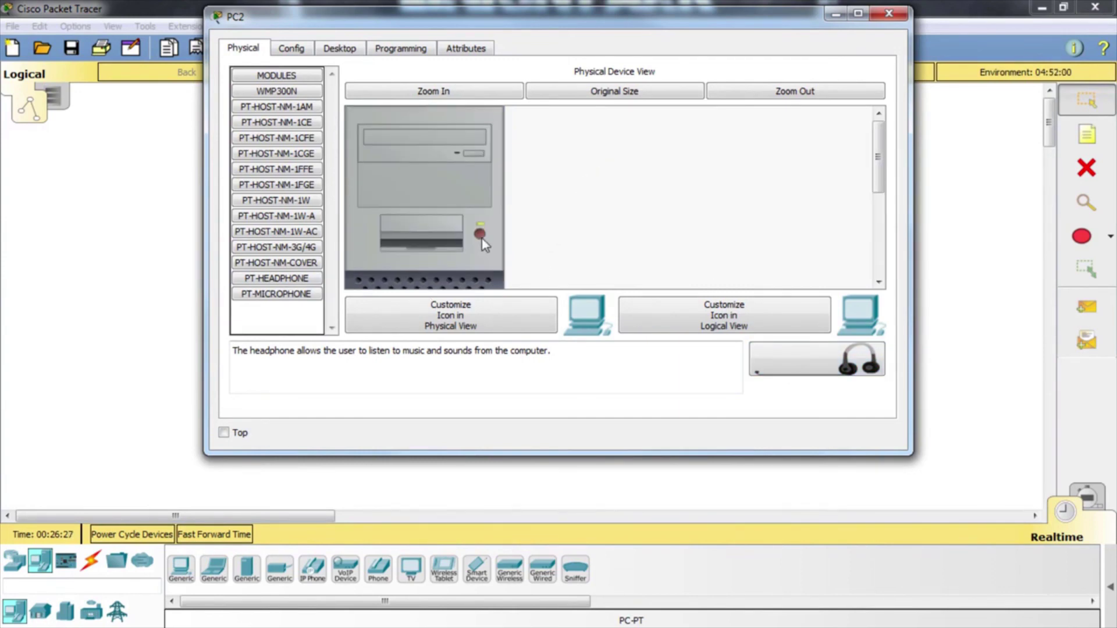
left_click(480, 234)
Review the PC's global, algorithm and FastEthernet0 configuration pages, and browse through its desktop applications.
left_click(283, 53)
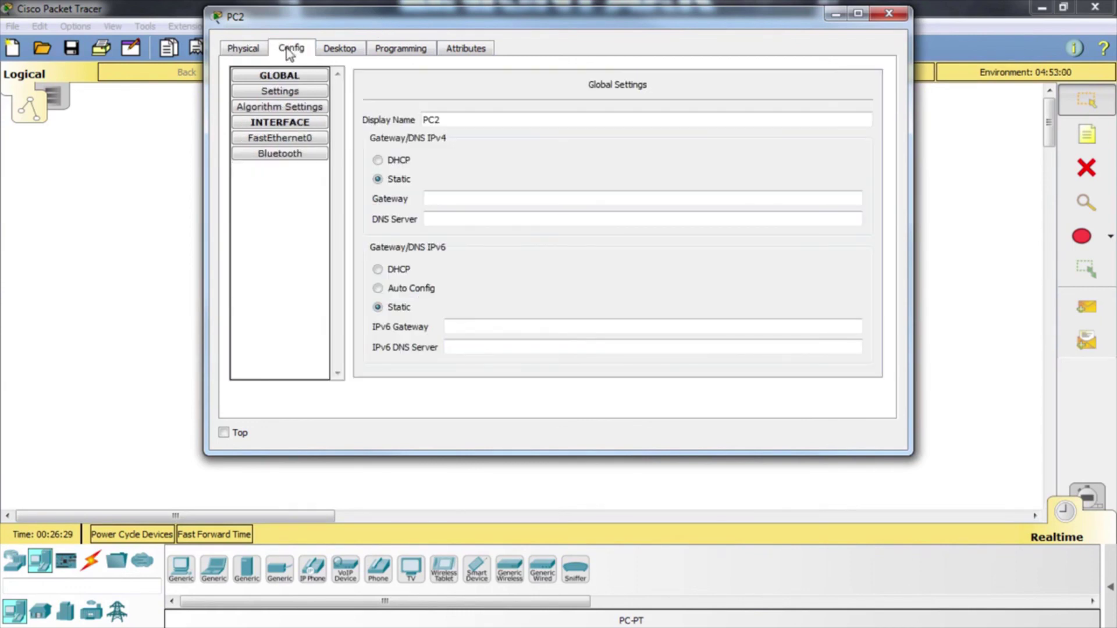
left_click(311, 109)
left_click(313, 138)
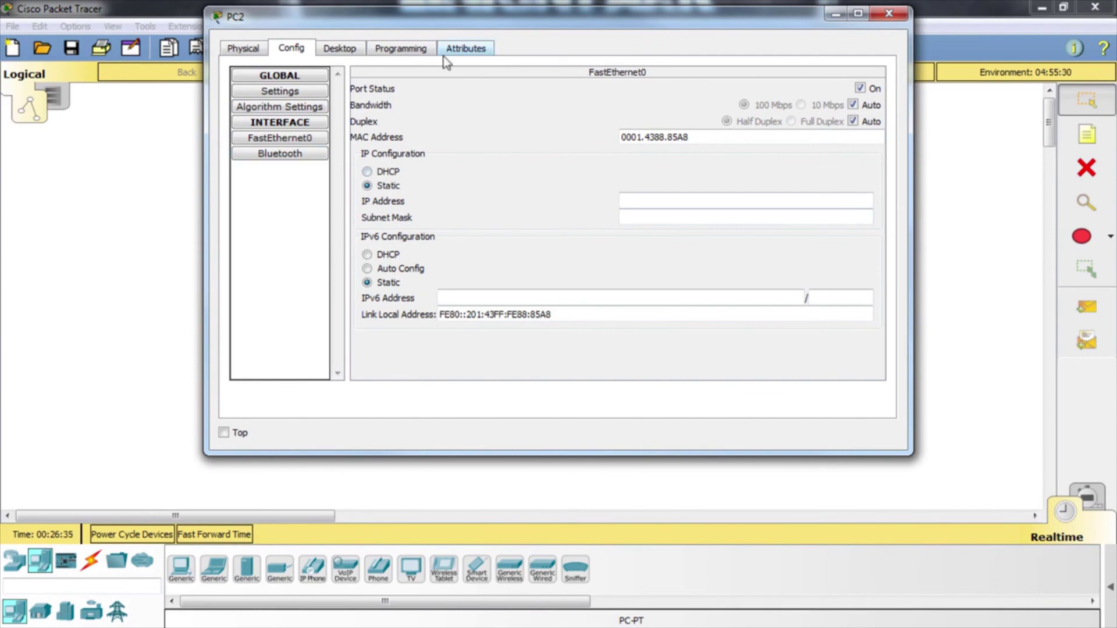
left_click(354, 49)
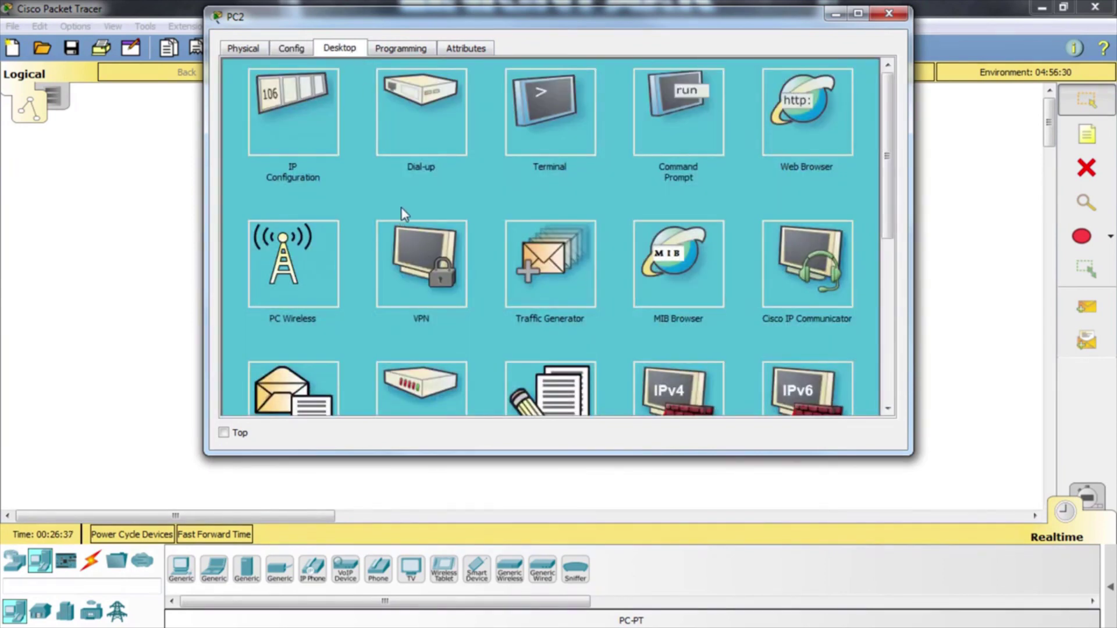
scroll(405, 213, "down", 5)
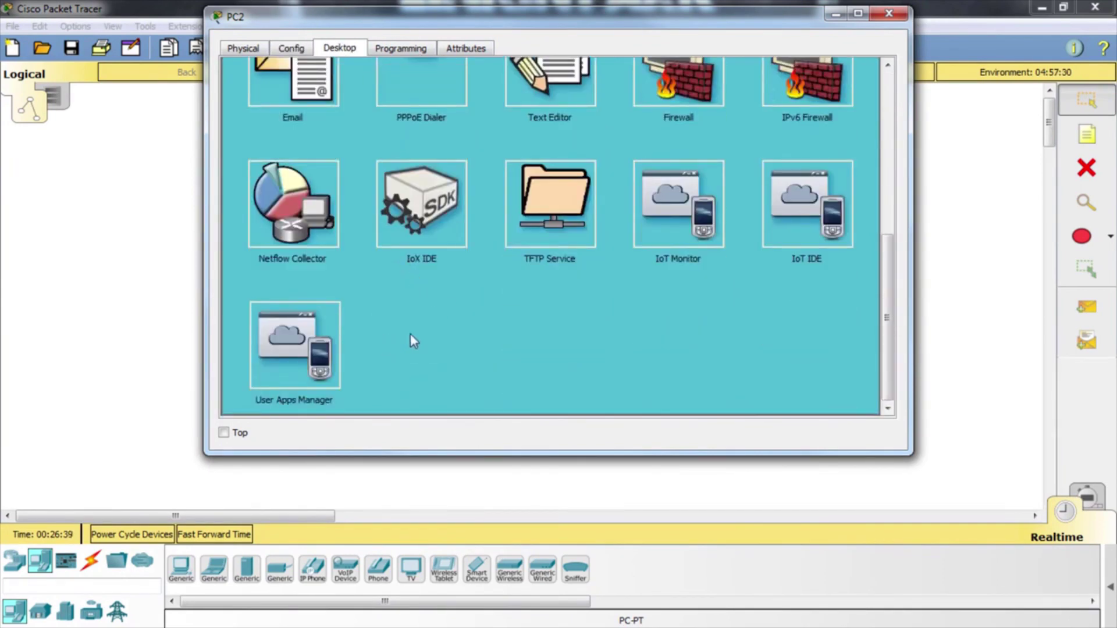
scroll(411, 341, "up", 5)
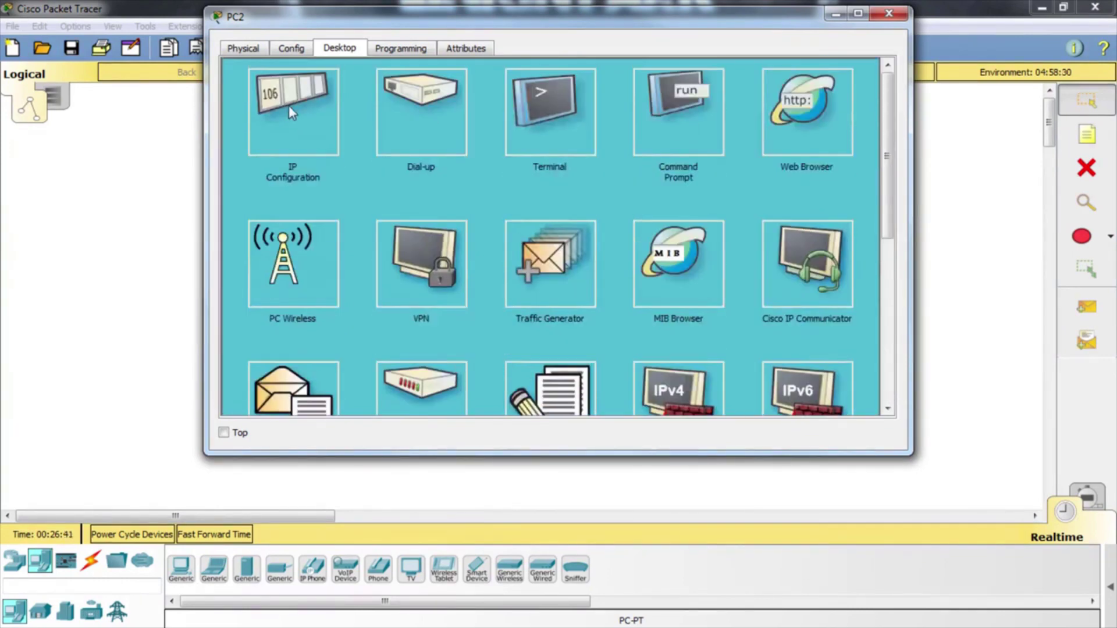
Examine the addressing fields in the PC's IP Configuration application, glance at its Config page, and close the application.
left_click(291, 112)
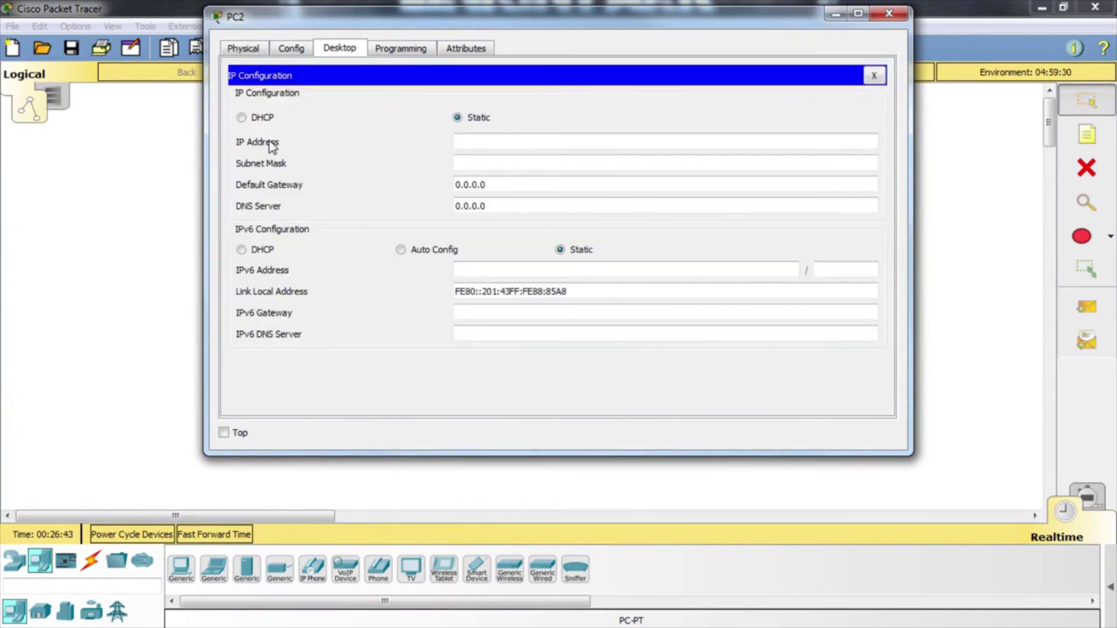
left_click(497, 185)
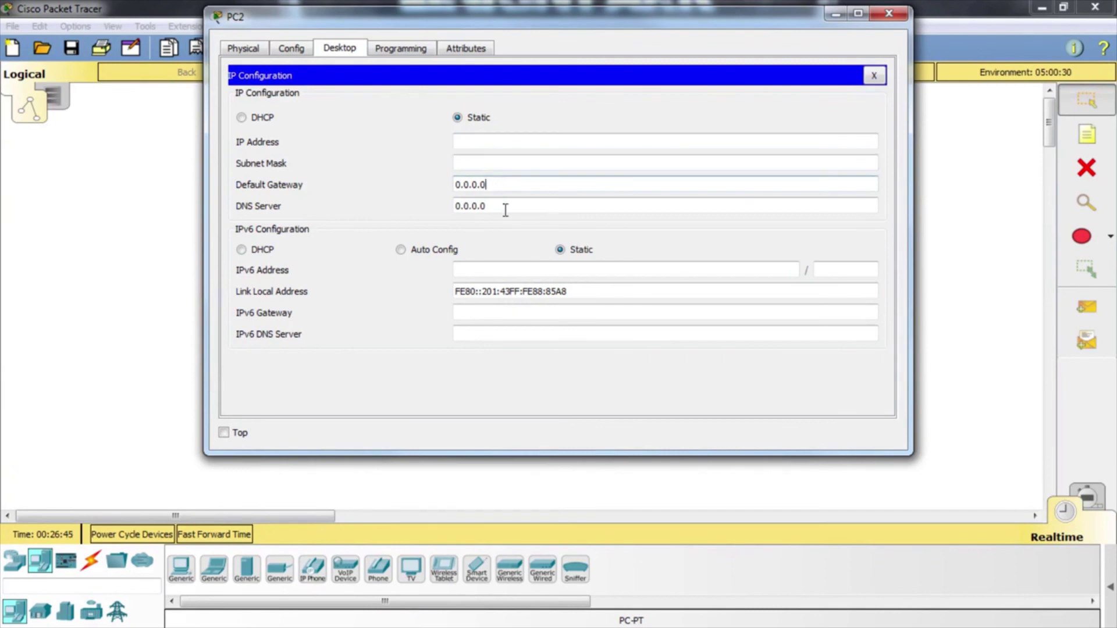
left_click(291, 49)
left_click(335, 49)
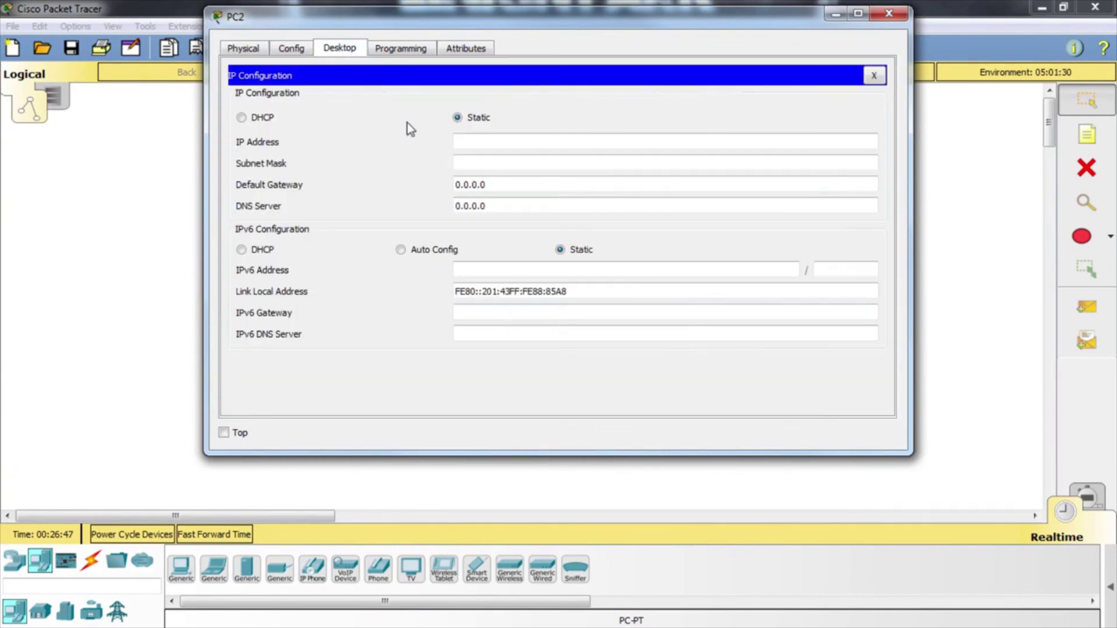
left_click(873, 75)
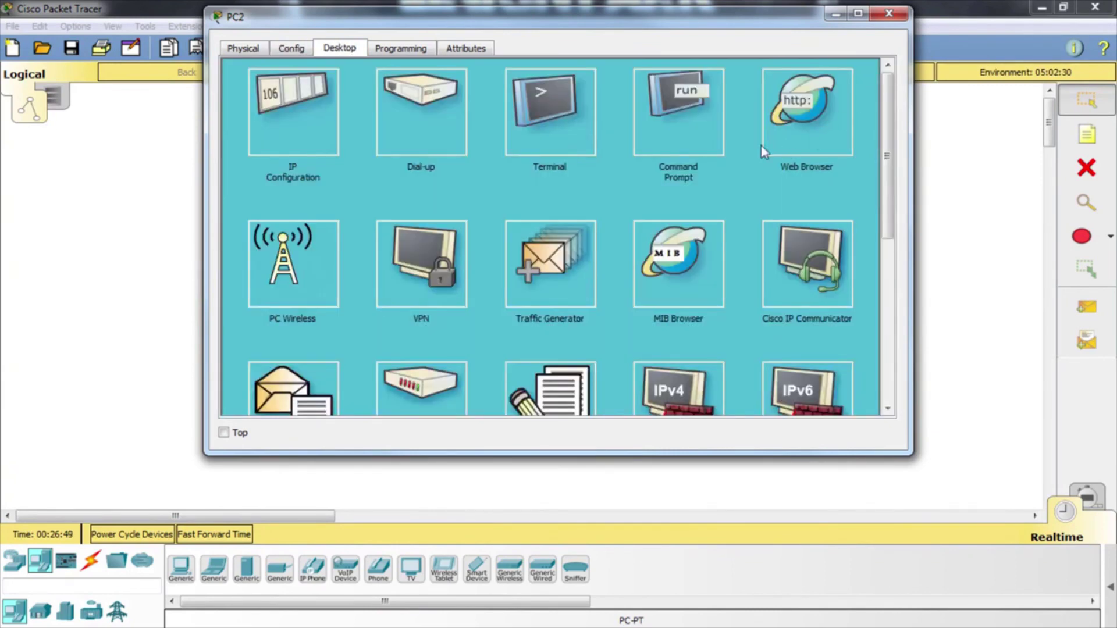
Run "ipconfig" in the PC's Command Prompt, close it, and return to browsing the desktop applications.
left_click(670, 108)
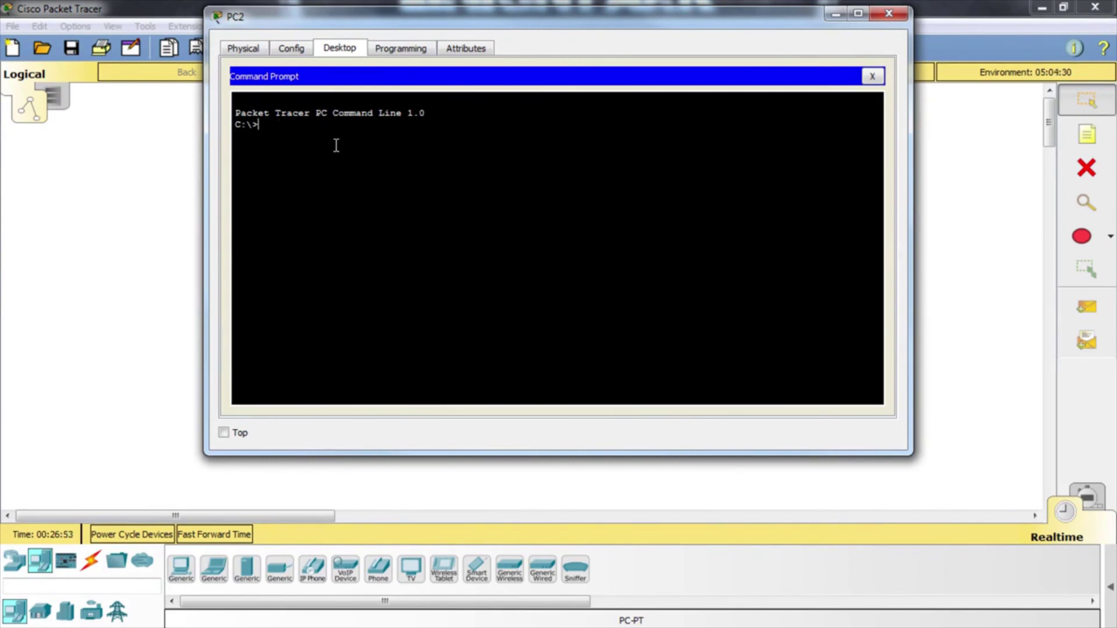
type("ipconfig$")
key("Return")
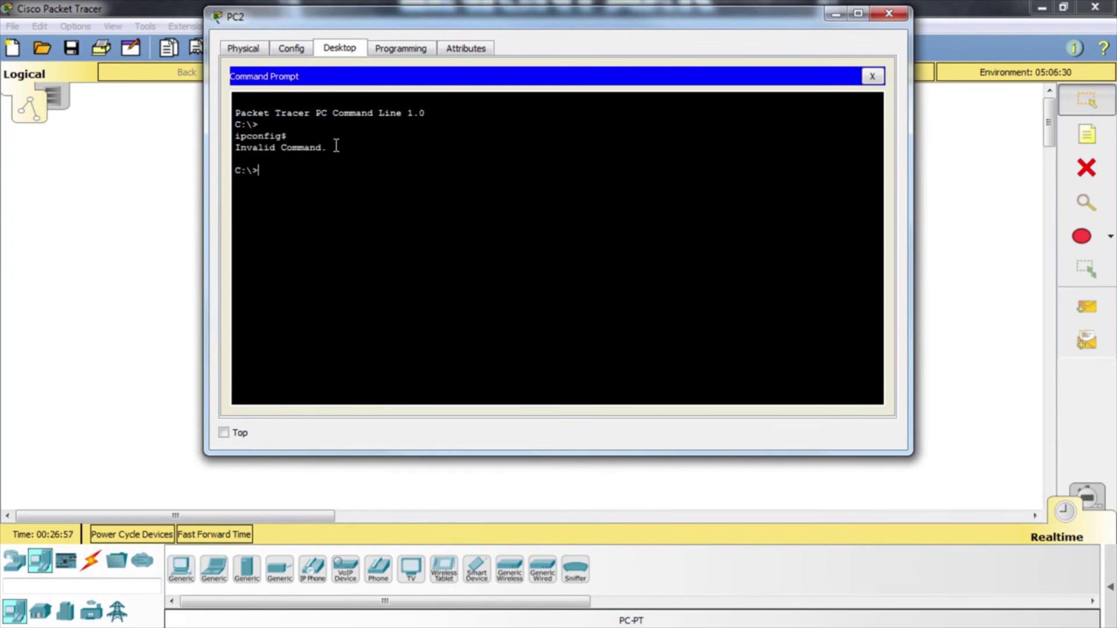
type("ipconfig")
key("Return")
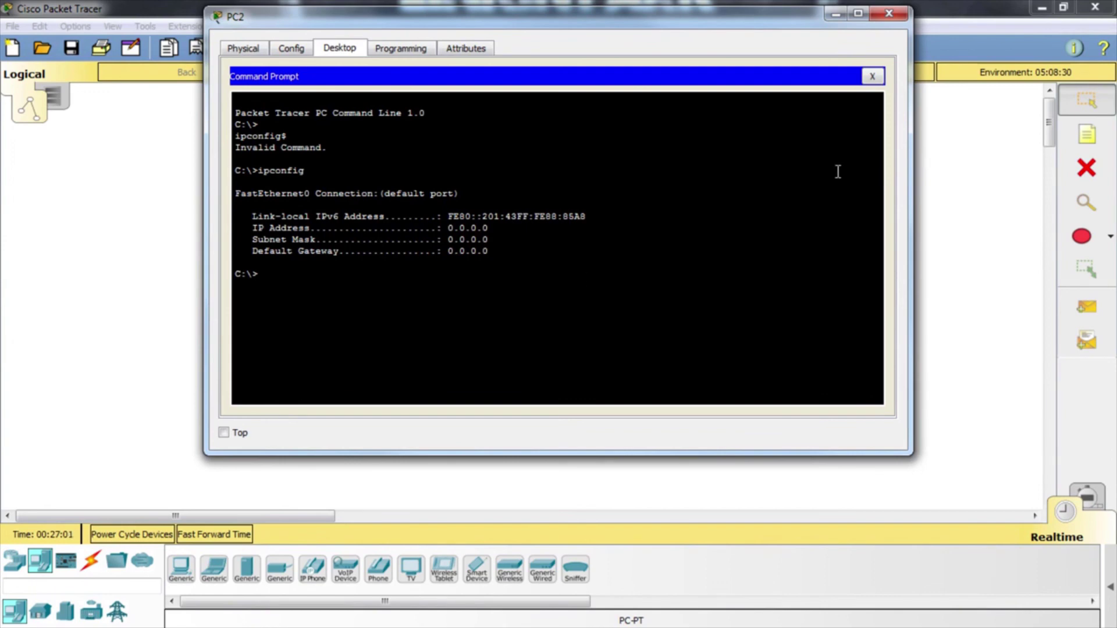
left_click(872, 81)
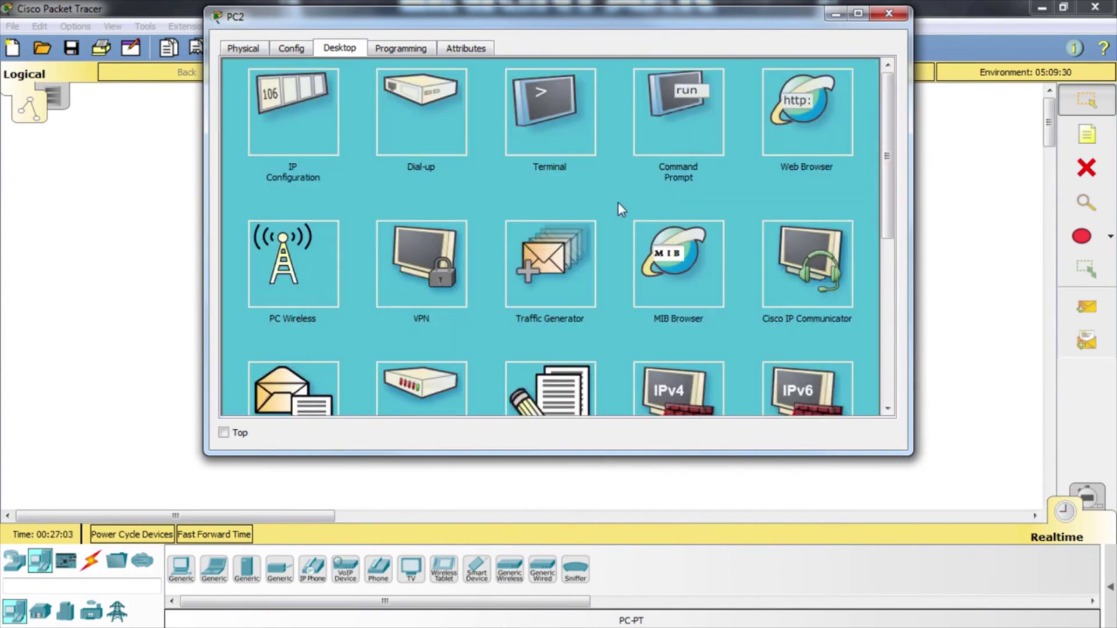
scroll(424, 247, "down", 1)
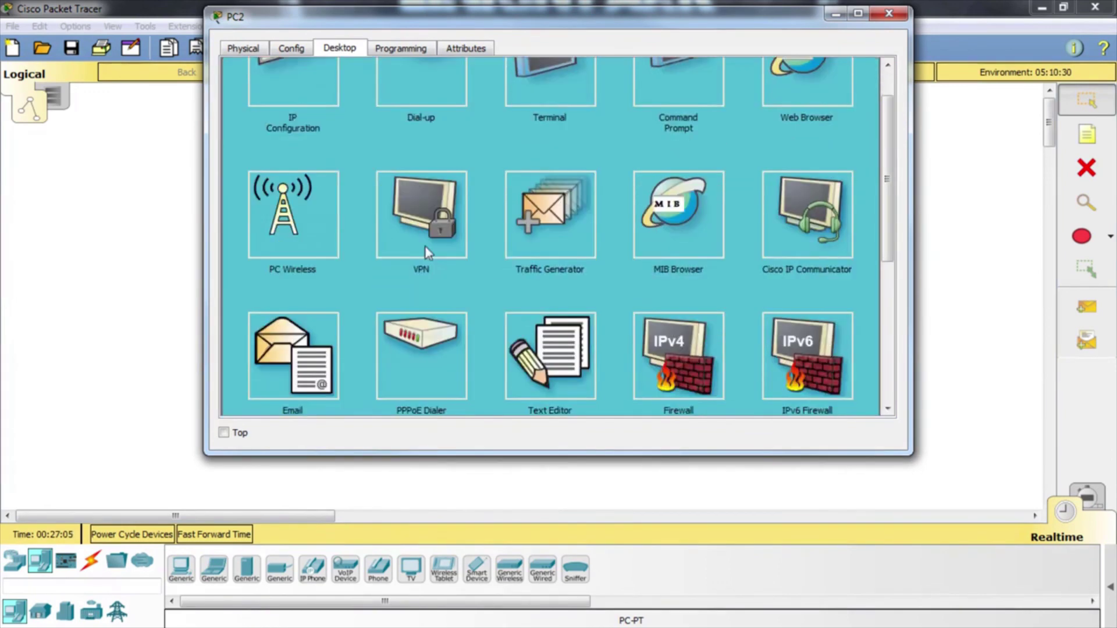
Browse through the full set of the PC's desktop applications, down to User Apps Manager and back to IP Configuration.
scroll(300, 221, "down", 1)
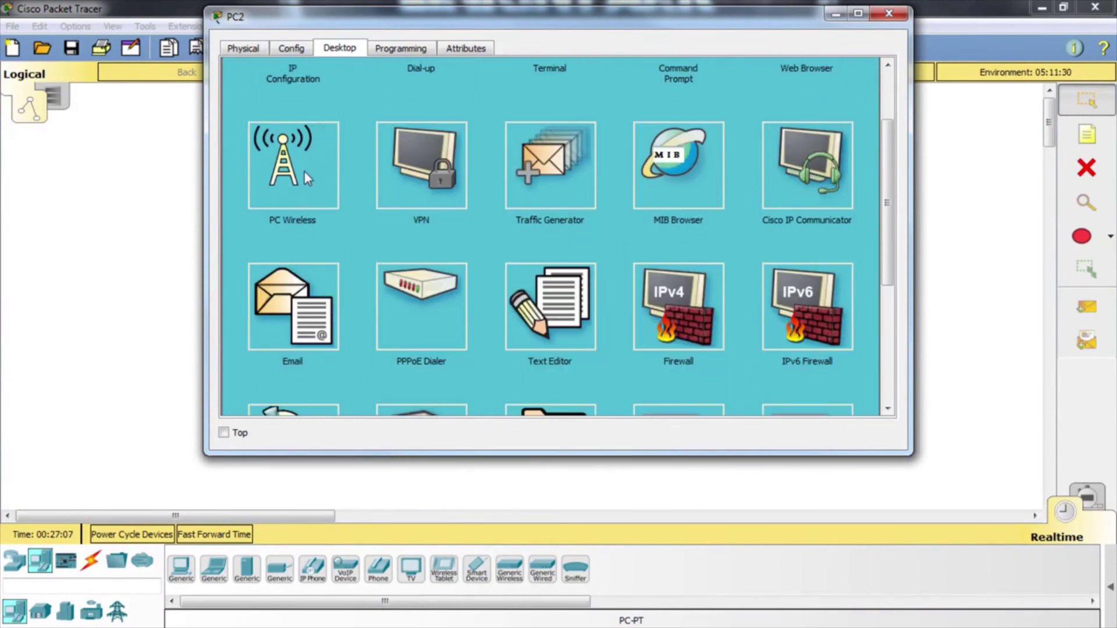
scroll(307, 178, "down", 1)
scroll(682, 270, "down", 4)
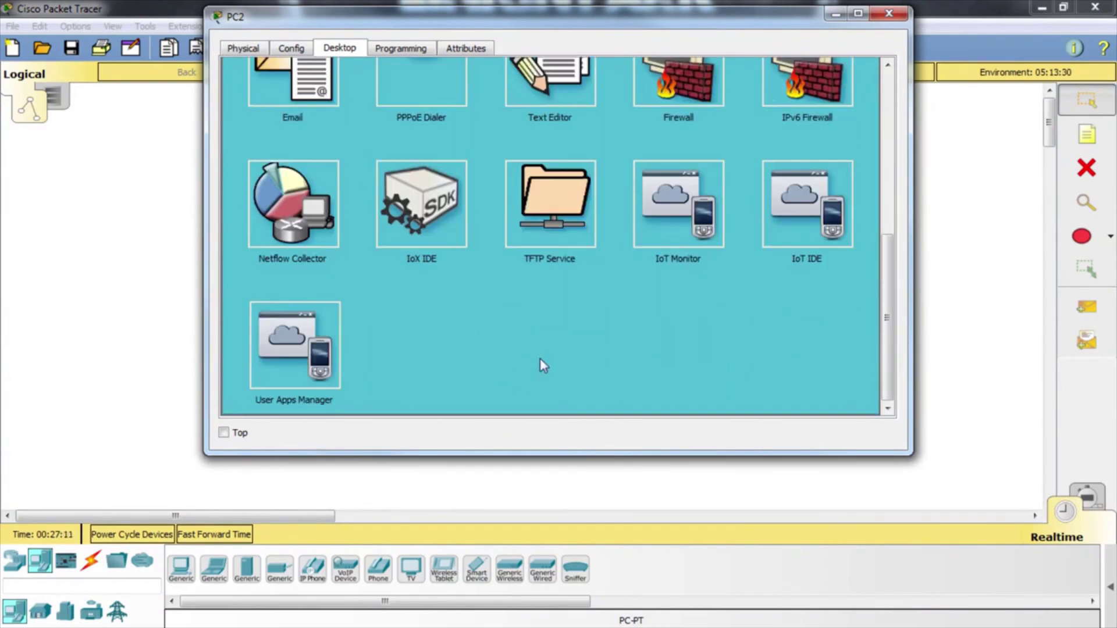
scroll(540, 357, "up", 6)
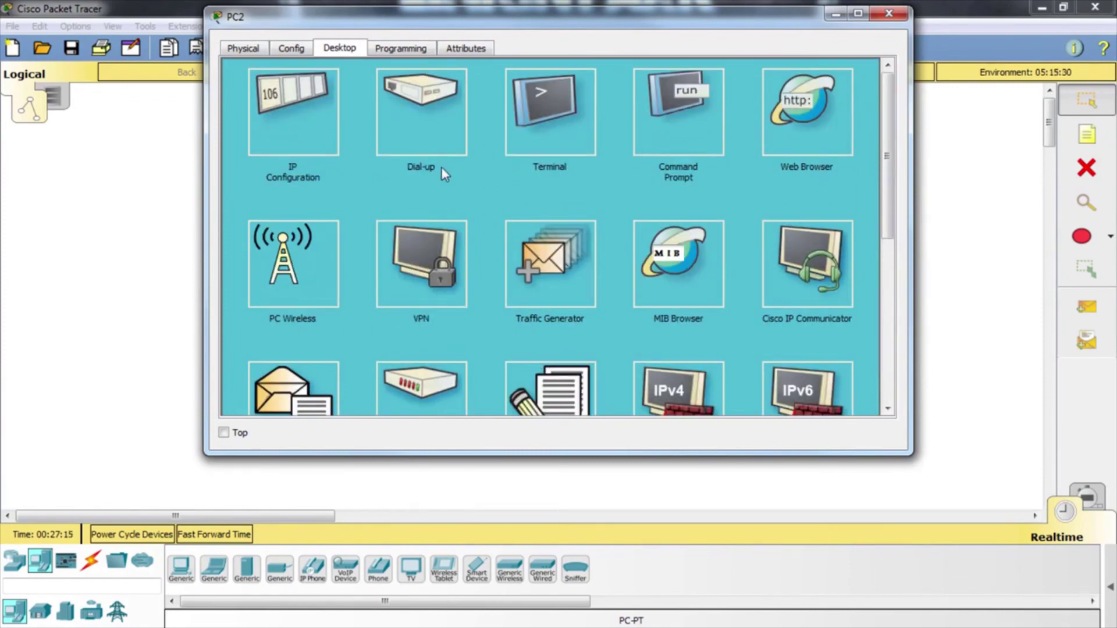
Create a programming project on the PC named New Project, as a Global Script Project using MQTT Broker - (Python).
left_click(412, 51)
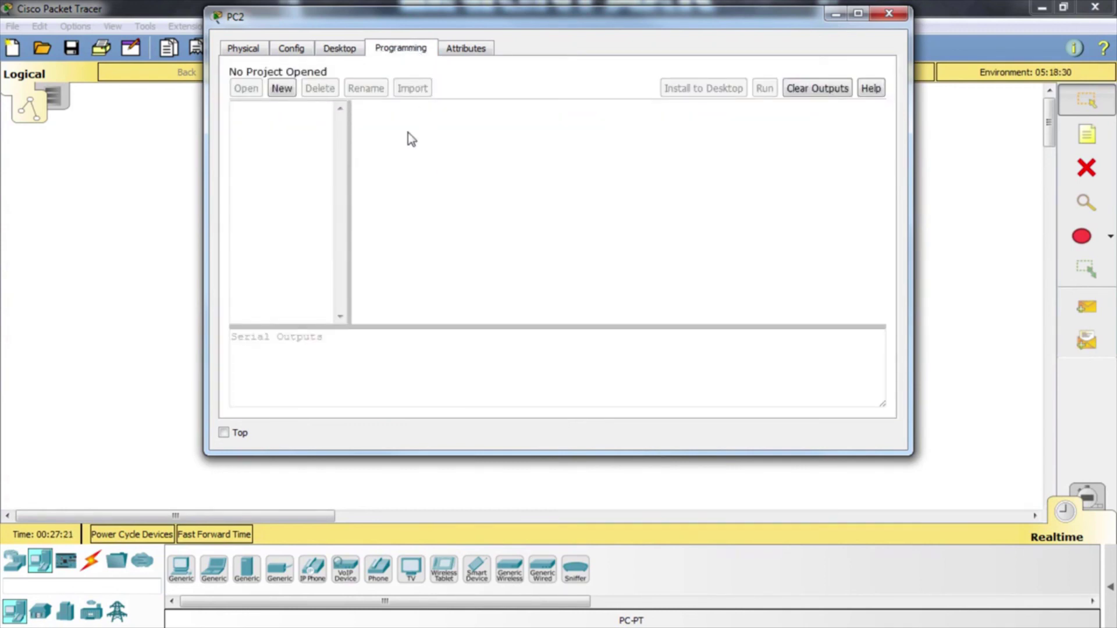
left_click(282, 88)
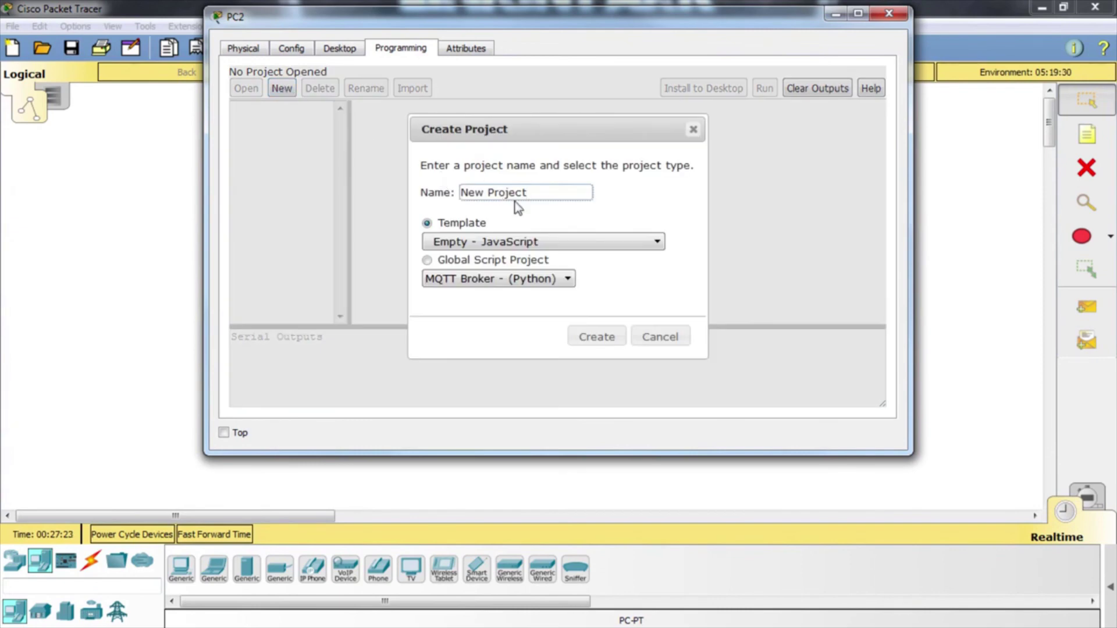
left_click(522, 242)
left_click(493, 283)
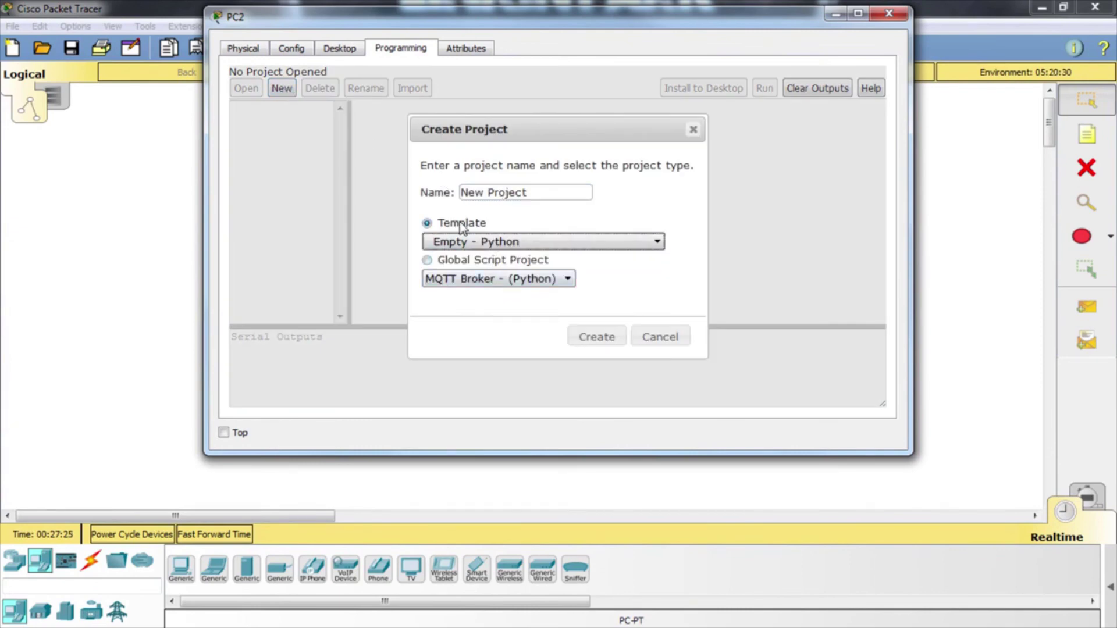
left_click(497, 267)
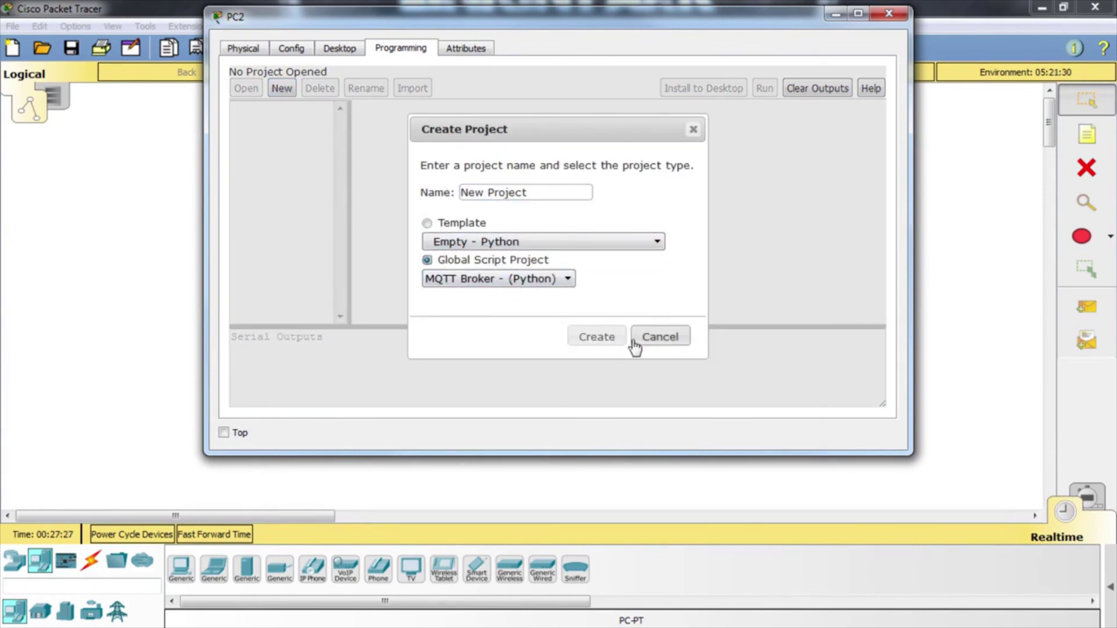
left_click(597, 338)
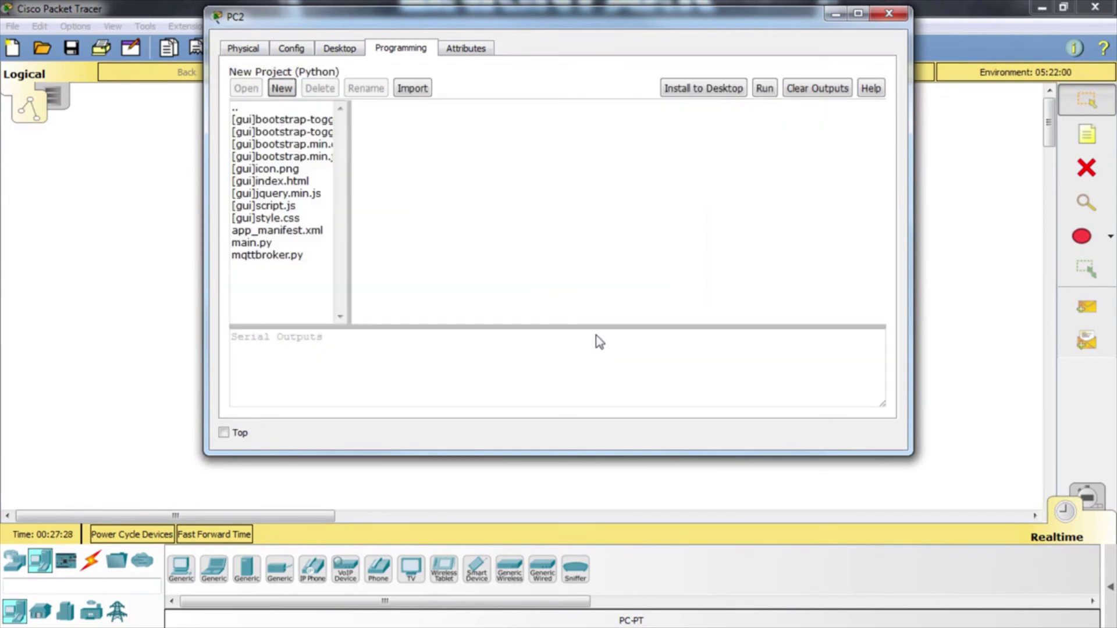
Open the project's icon.png and main.py files, and read through the Python code in main.py.
double_click(282, 168)
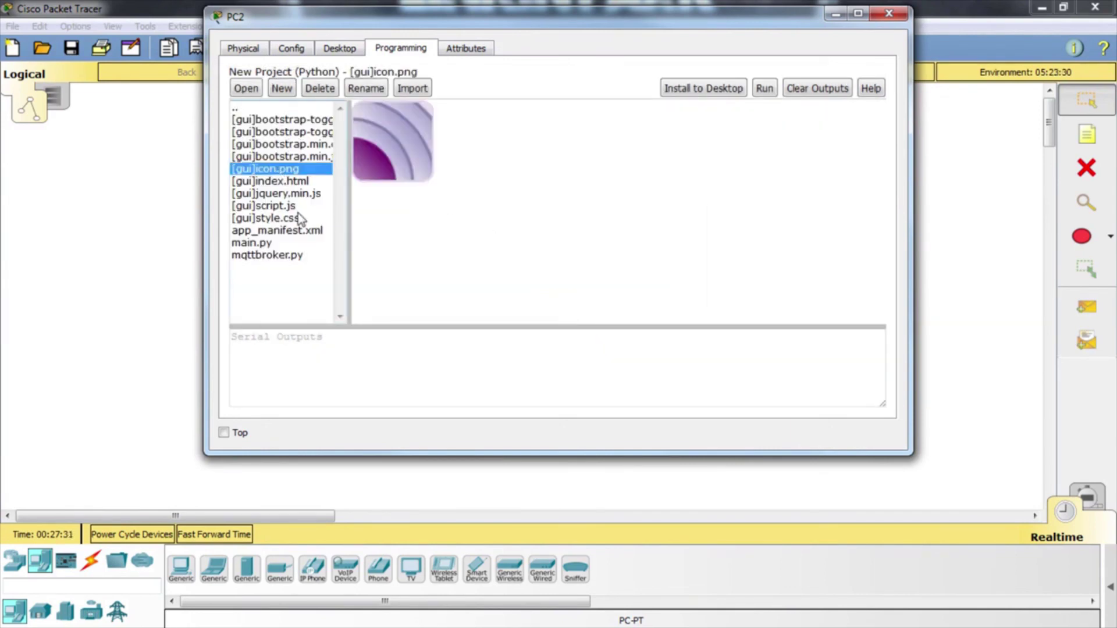
double_click(266, 244)
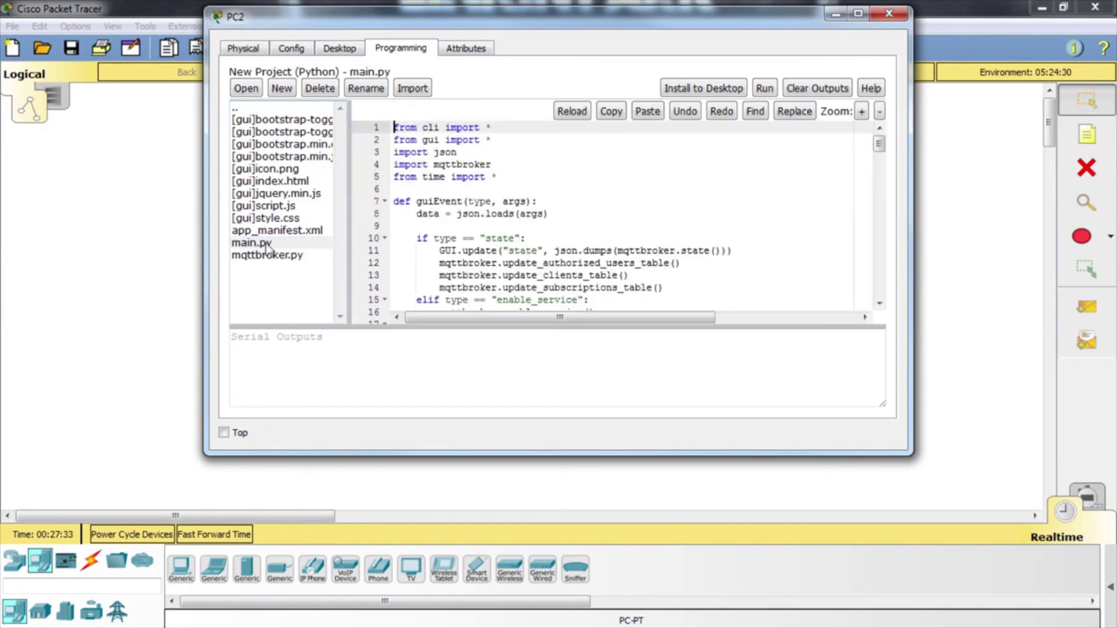
scroll(547, 181, "down", 7)
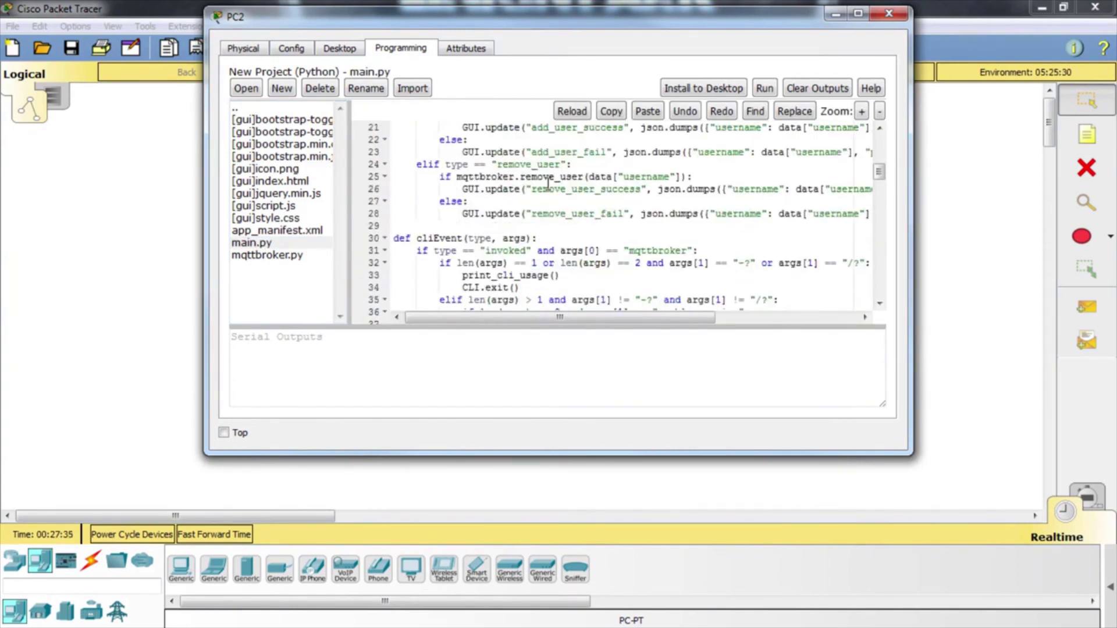
scroll(548, 184, "down", 9)
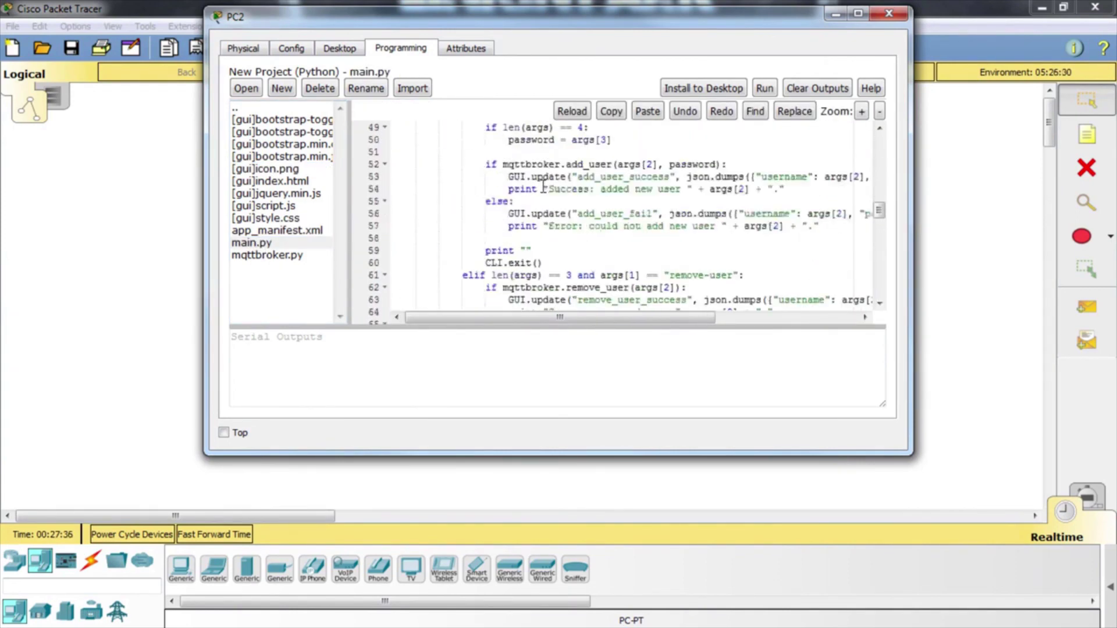
scroll(547, 192, "down", 16)
scroll(589, 255, "up", 7)
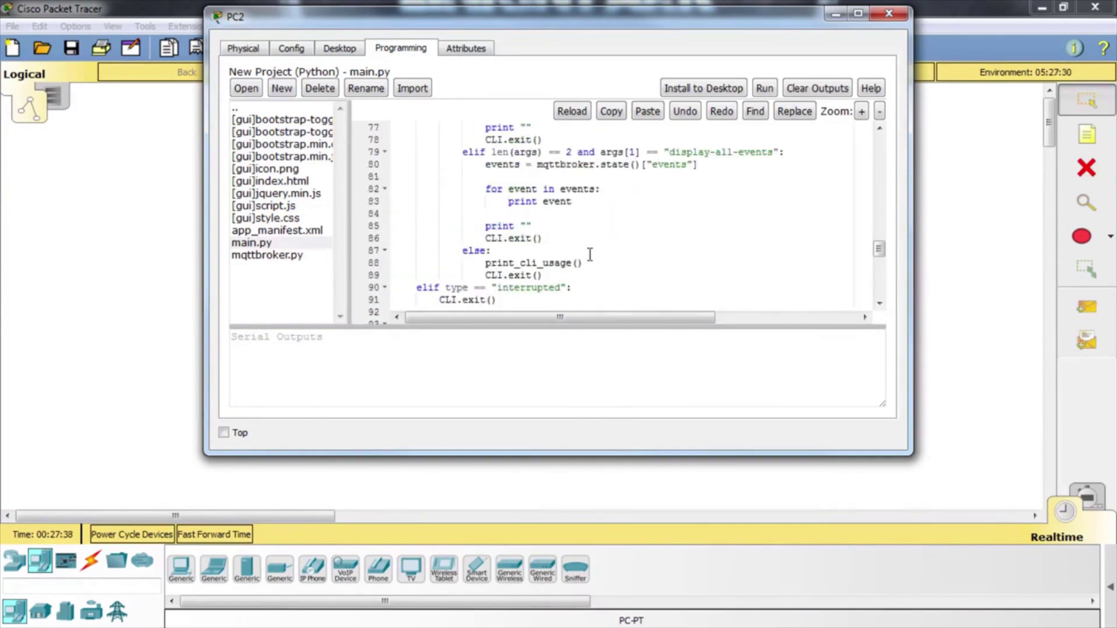
scroll(590, 255, "up", 4)
Install the Python project to the PC's desktop and open the MQTT Broker application there.
left_click(684, 90)
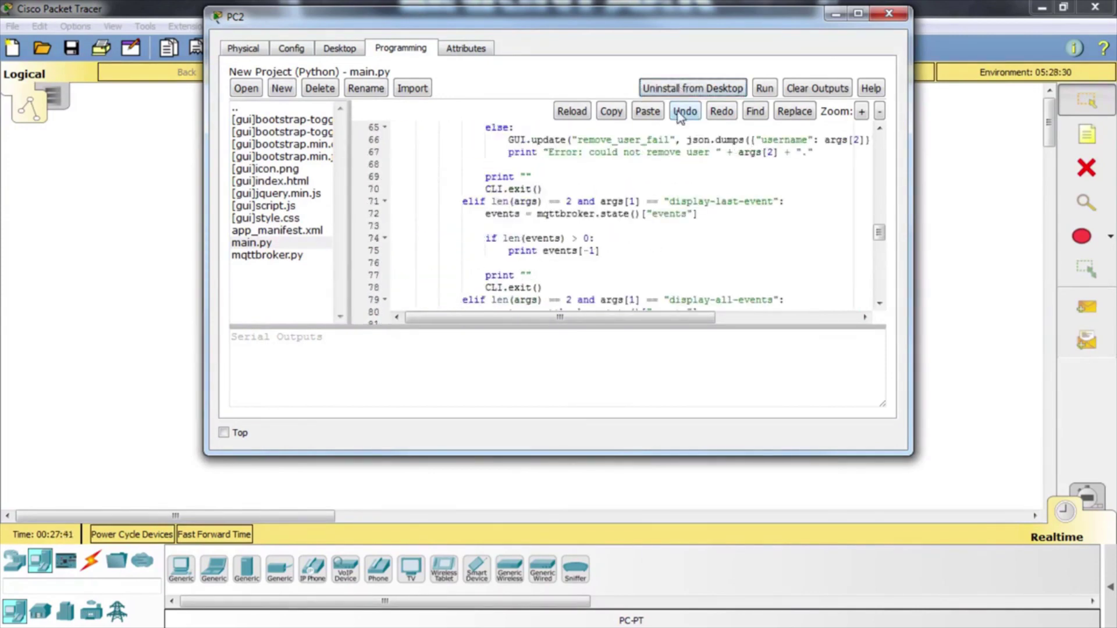
left_click(336, 54)
scroll(352, 192, "down", 5)
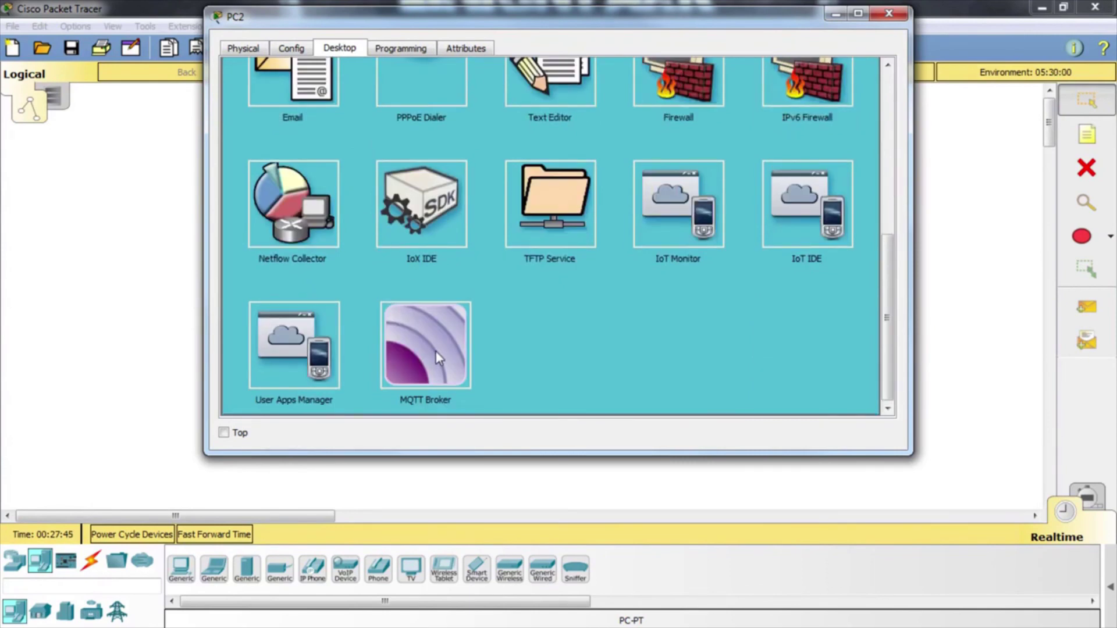
left_click(443, 357)
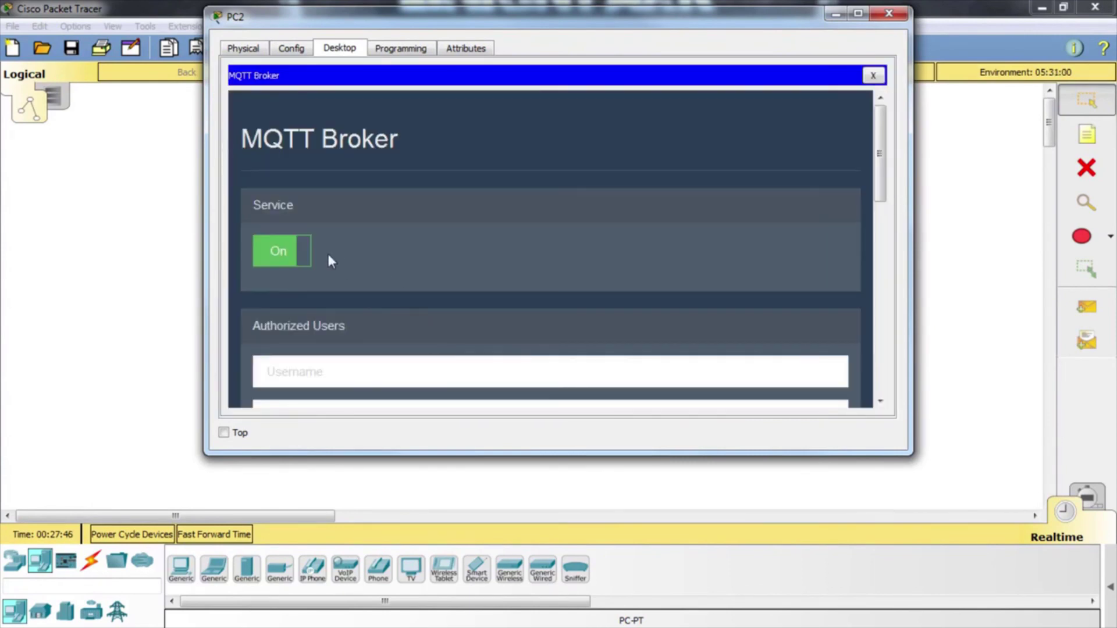
Look over the MQTT Broker page's service and authorized-user settings, and toggle the service switch.
scroll(298, 232, "down", 3)
scroll(347, 331, "up", 3)
left_click(312, 256)
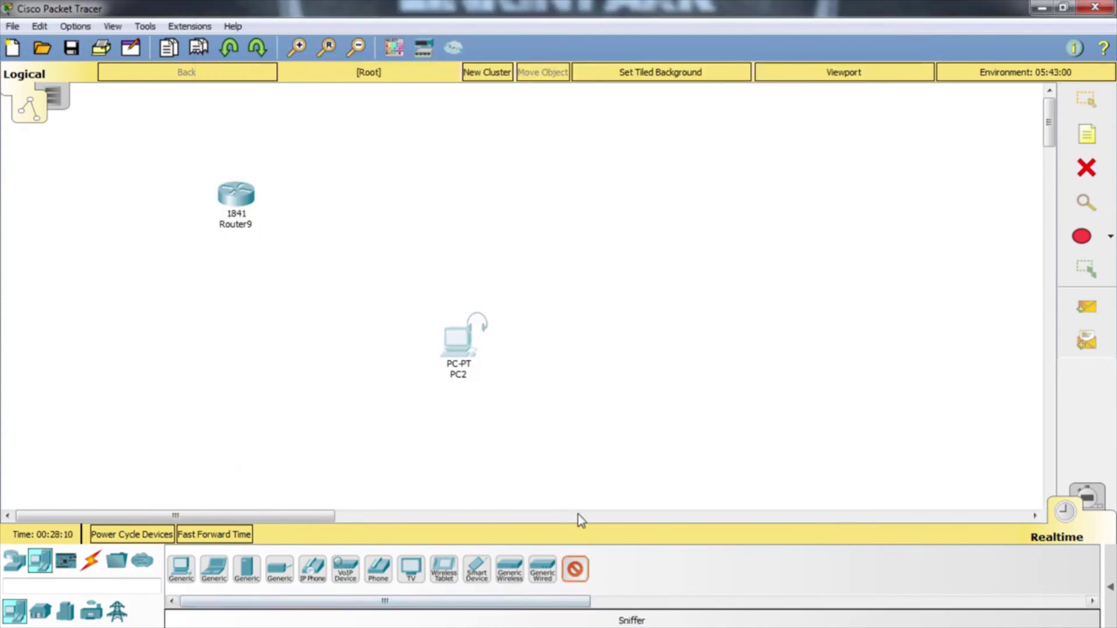
Place a Sniffer device in the logical workspace, to the right of the PC.
left_click(599, 349)
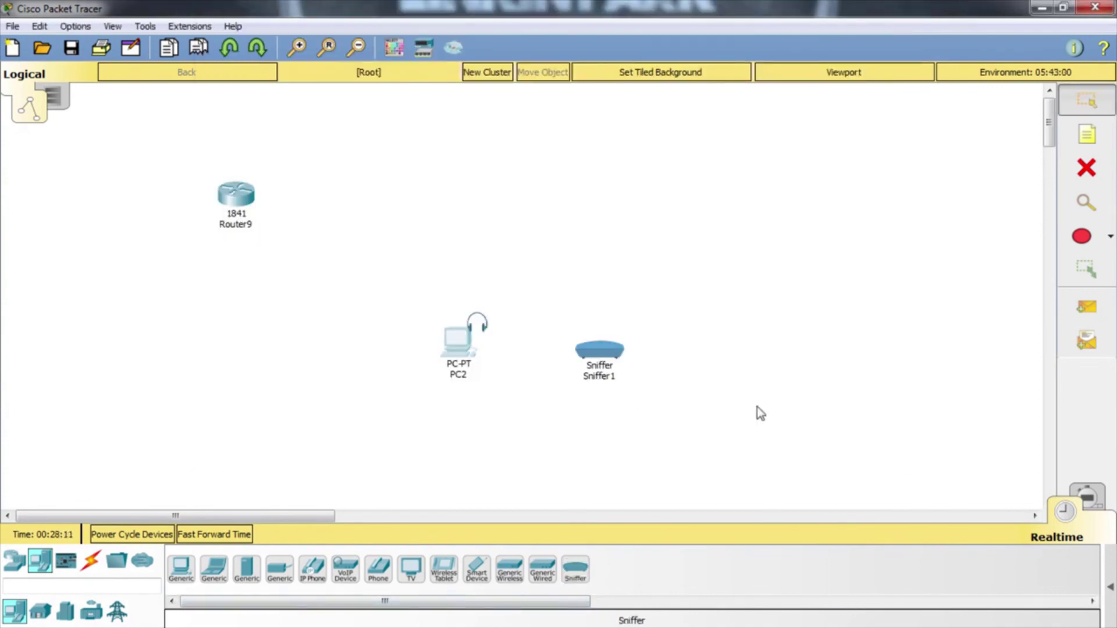